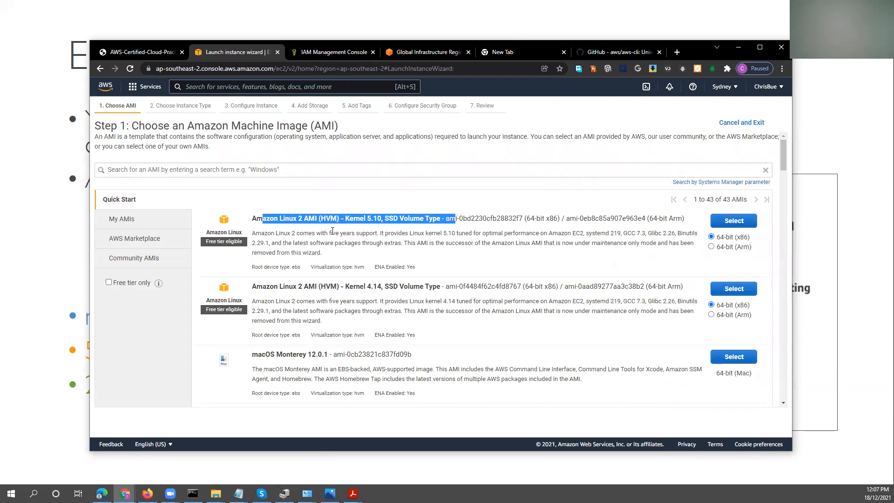
Select the 64-bit (x86) Amazon Linux 2 AMI (HVM) with Kernel 5.10 and continue to the instance details with the t2.micro type.
drag(280, 233, 454, 232)
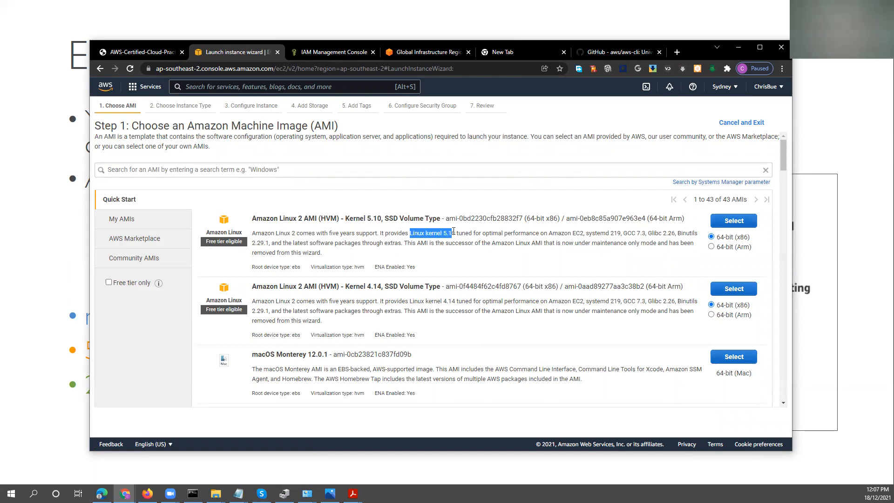
drag(482, 233, 582, 234)
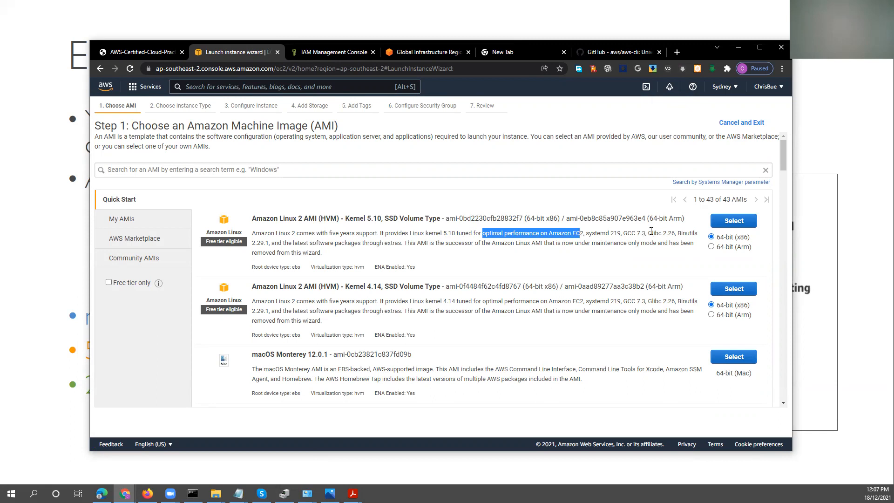
click(678, 234)
drag(679, 233, 695, 233)
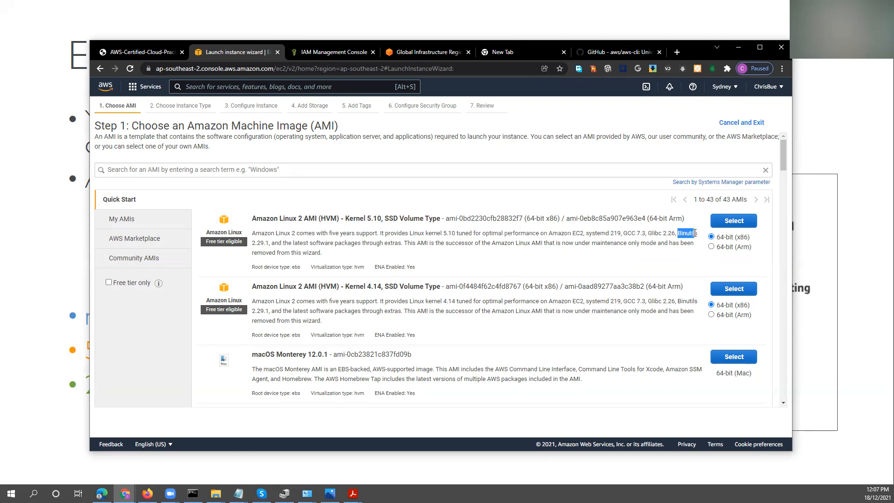
drag(312, 242, 398, 241)
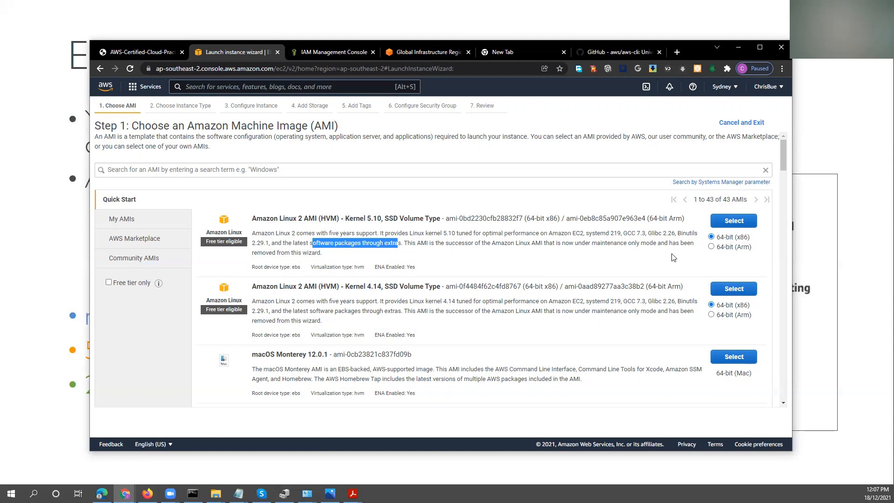
click(721, 222)
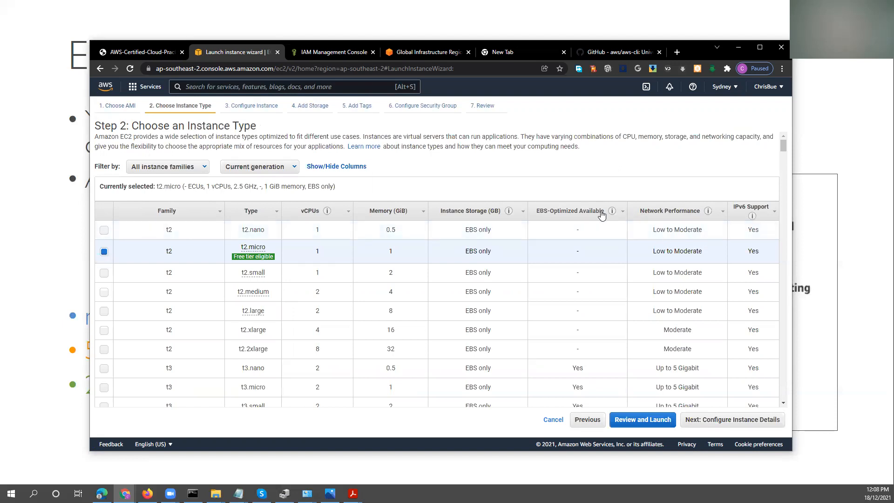
mouse_move(240, 263)
click(732, 419)
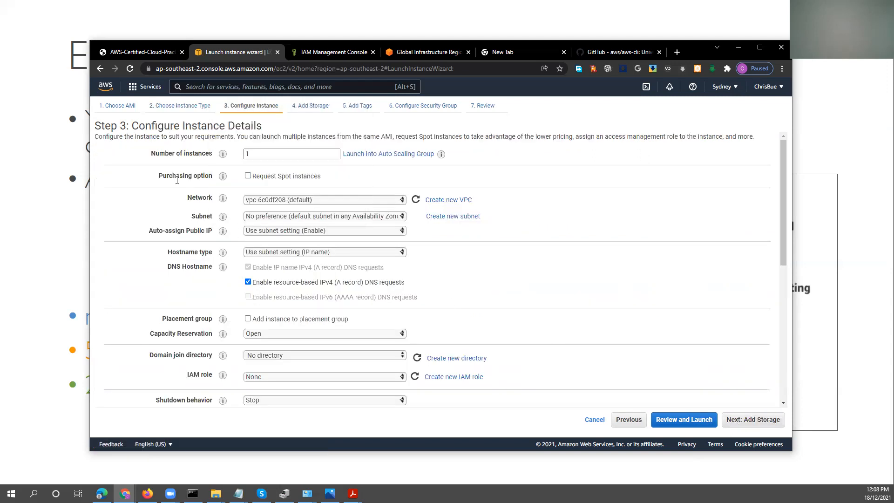
double_click(244, 154)
text(100)
key(BackSpace)
key(BackSpace)
key(BackSpace)
text(1)
Set the subnet to the default one in ap-southeast-2a and set Auto-assign Public IP to Enable.
mouse_move(224, 180)
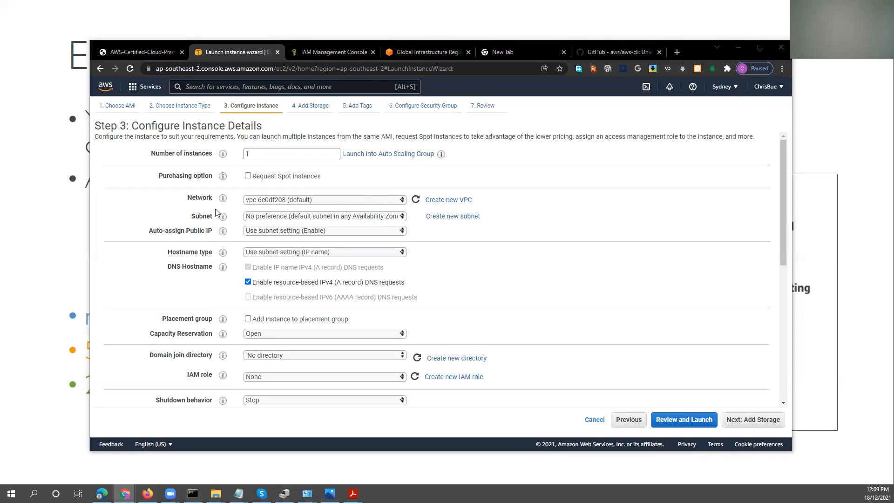
mouse_move(223, 200)
click(361, 217)
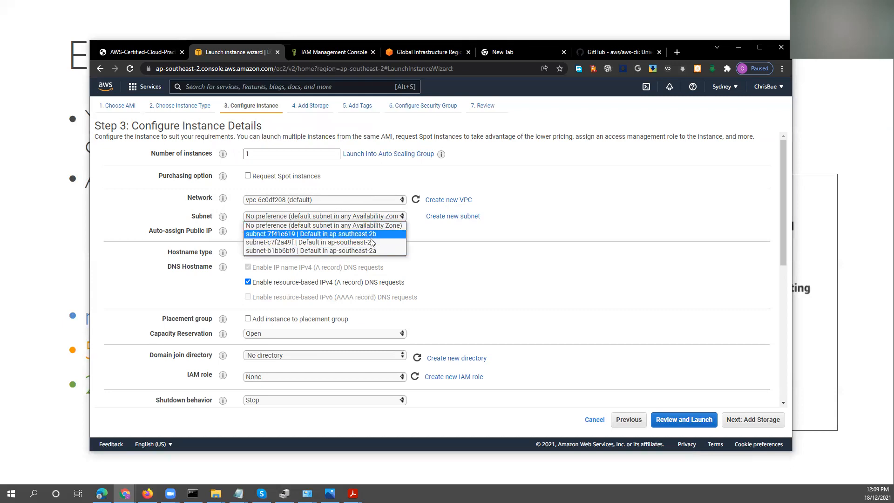
click(511, 242)
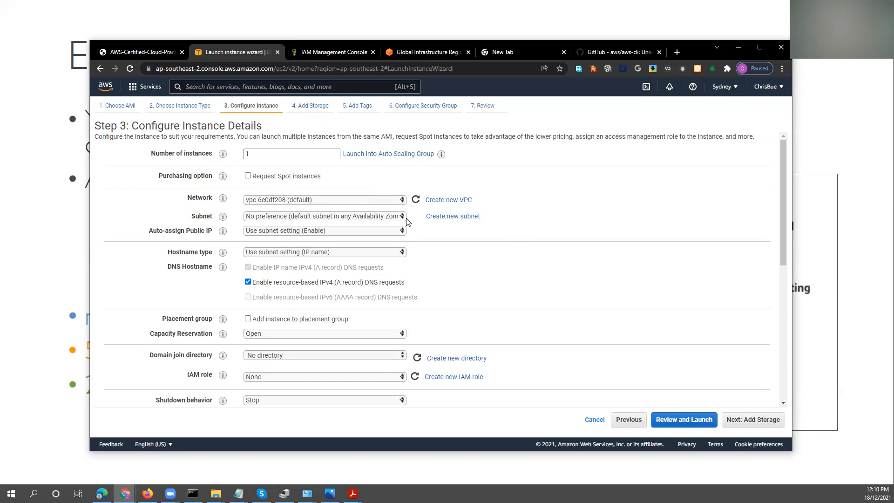
click(375, 217)
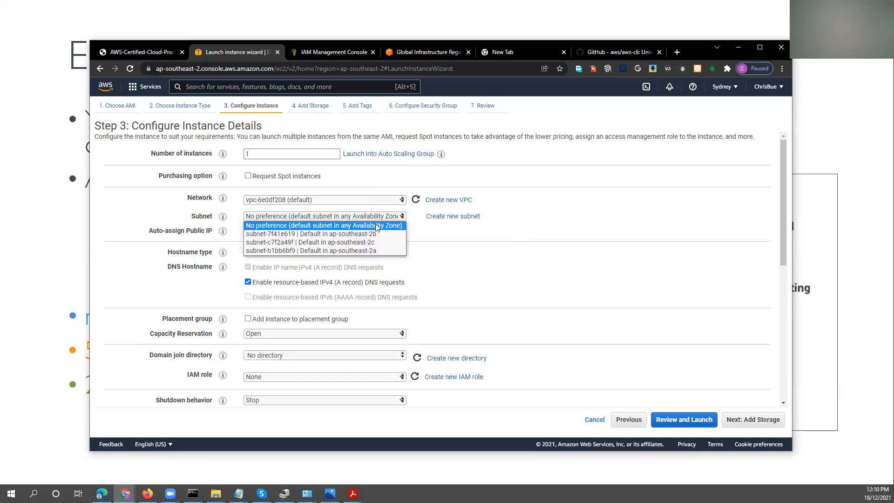
click(370, 249)
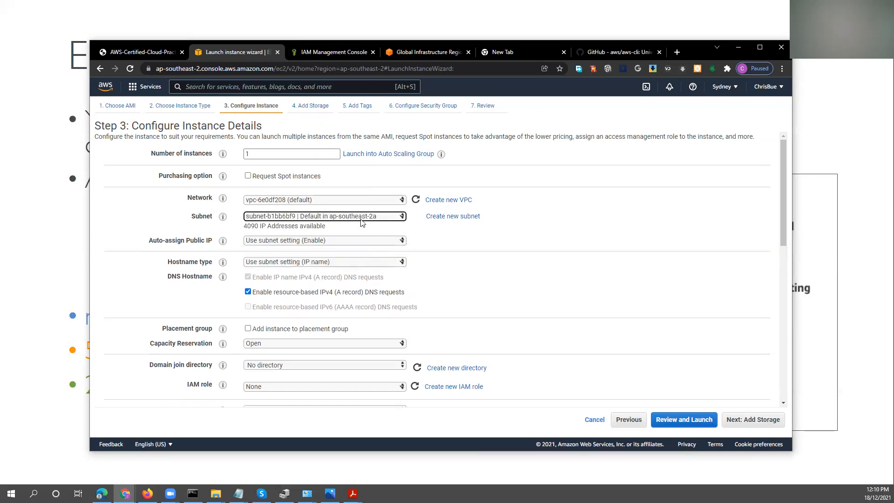
click(256, 240)
click(256, 259)
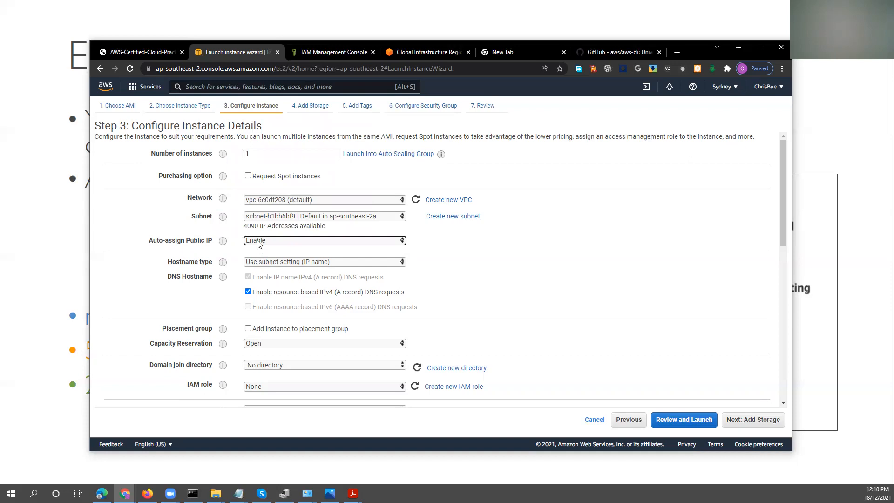
click(290, 262)
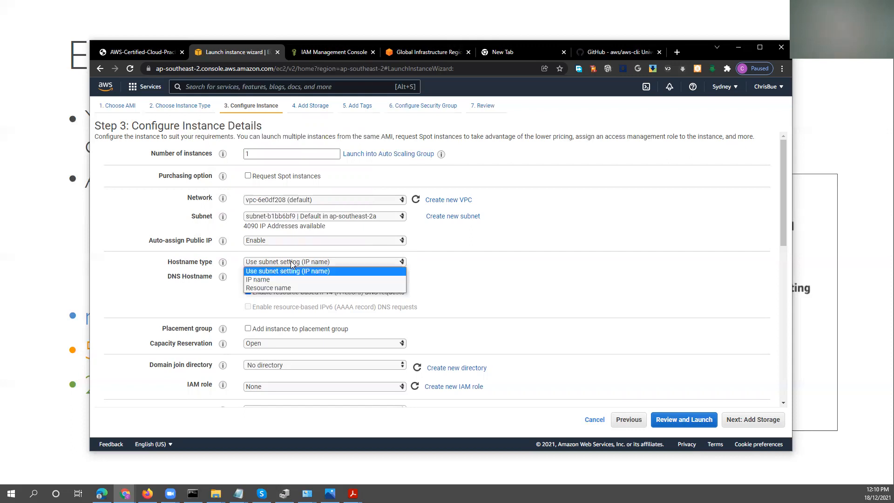
click(283, 287)
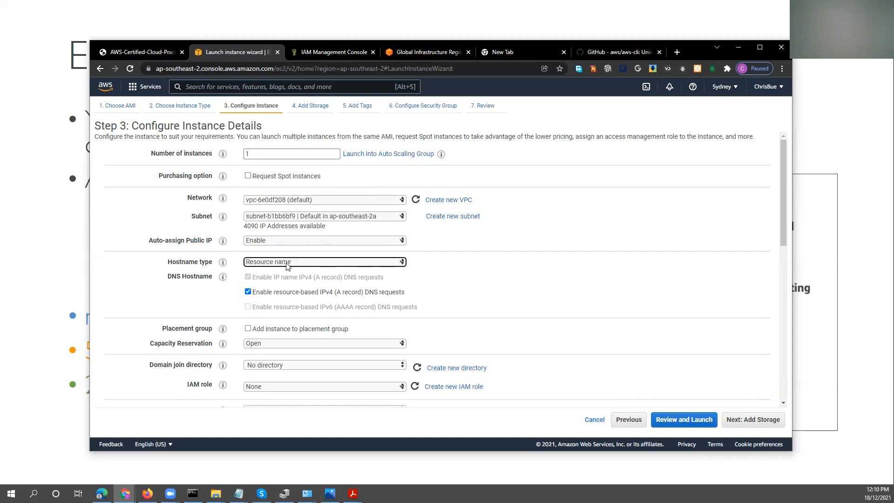
click(286, 263)
click(286, 277)
click(286, 263)
click(292, 269)
mouse_move(223, 345)
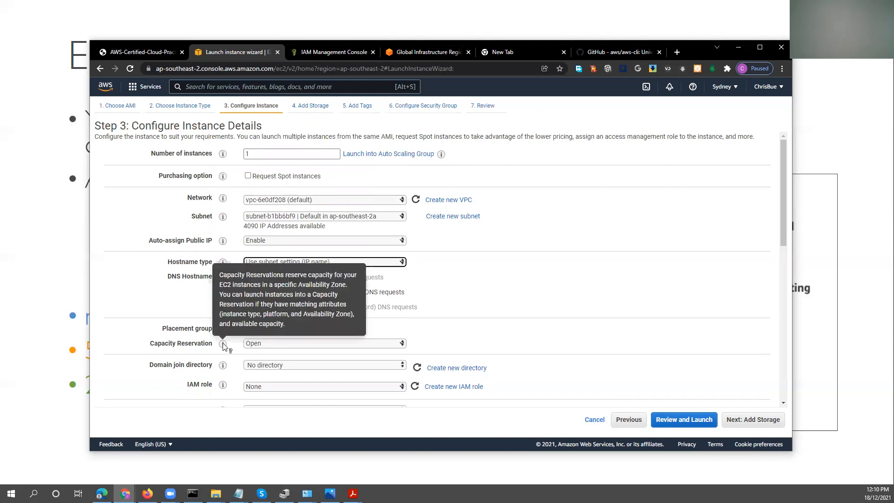
scroll(223, 345, down, 3)
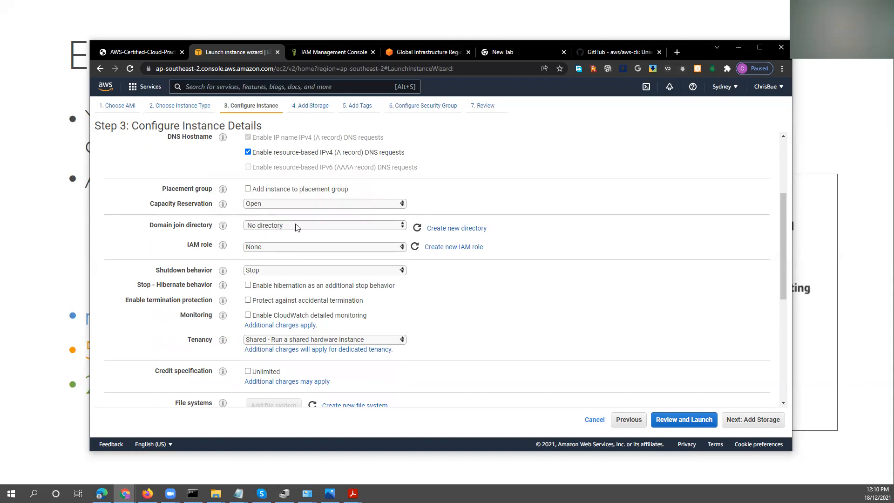
click(305, 251)
click(305, 255)
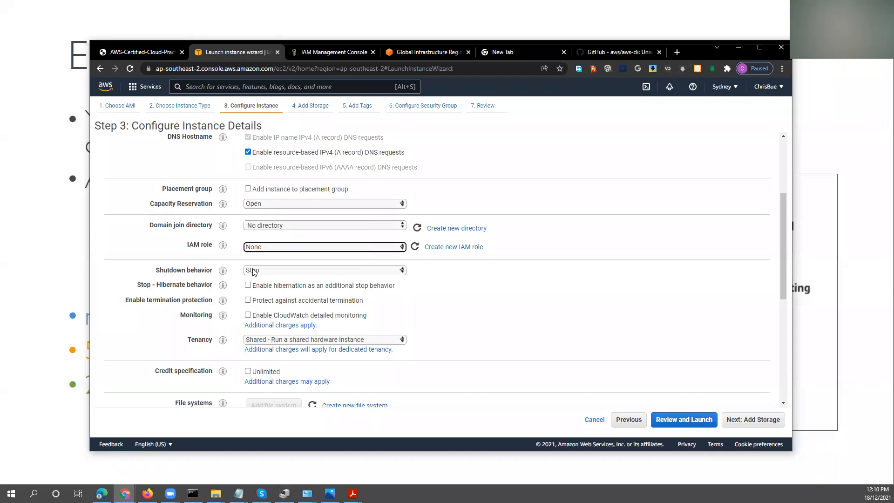
click(253, 271)
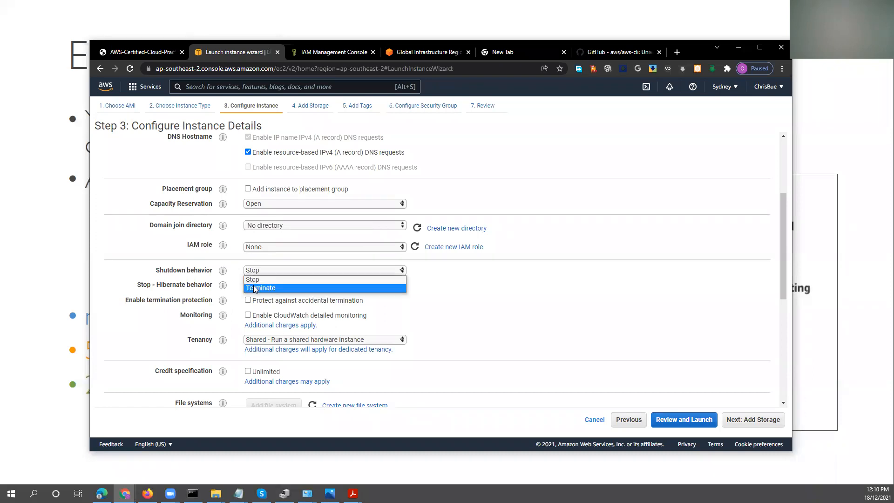
click(255, 288)
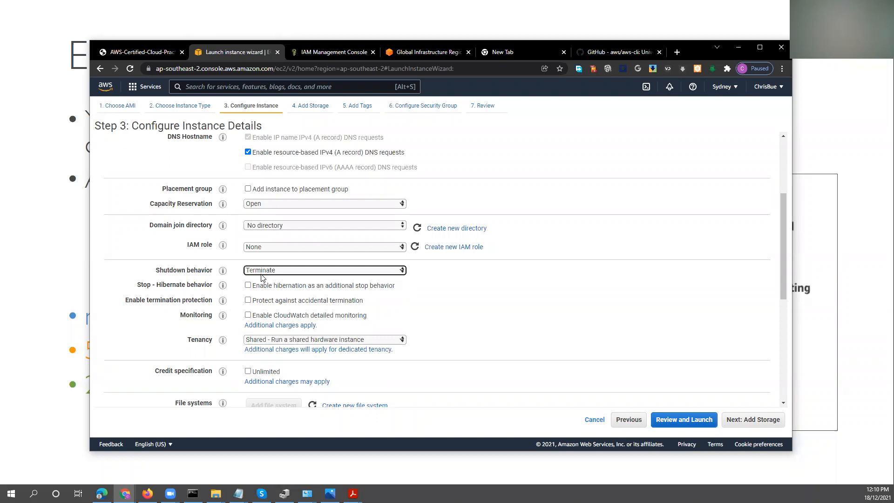
click(264, 272)
click(266, 278)
mouse_move(223, 285)
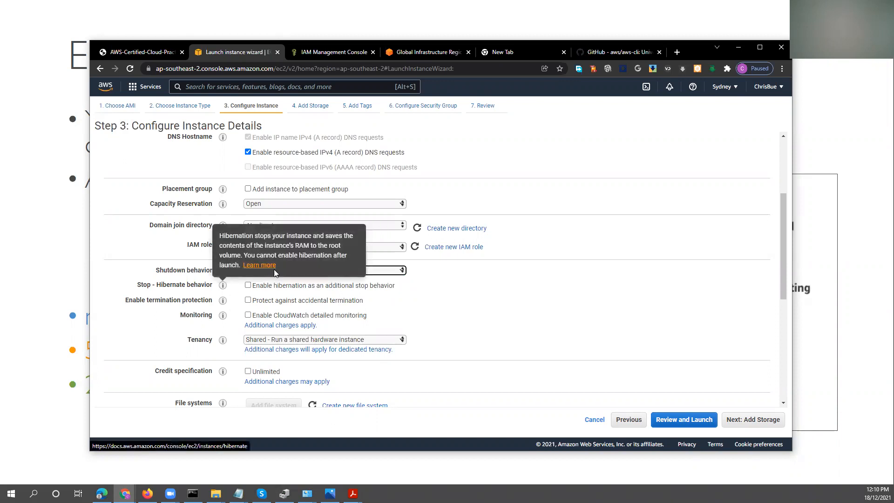
mouse_move(222, 315)
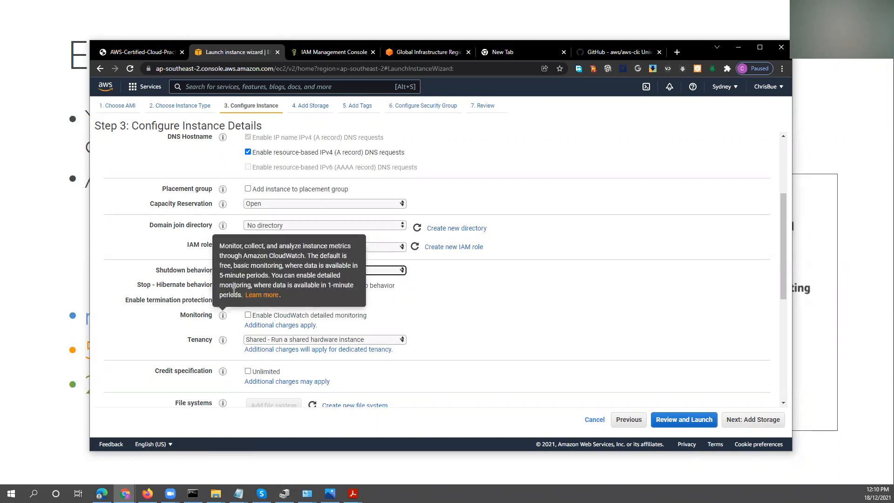
click(515, 295)
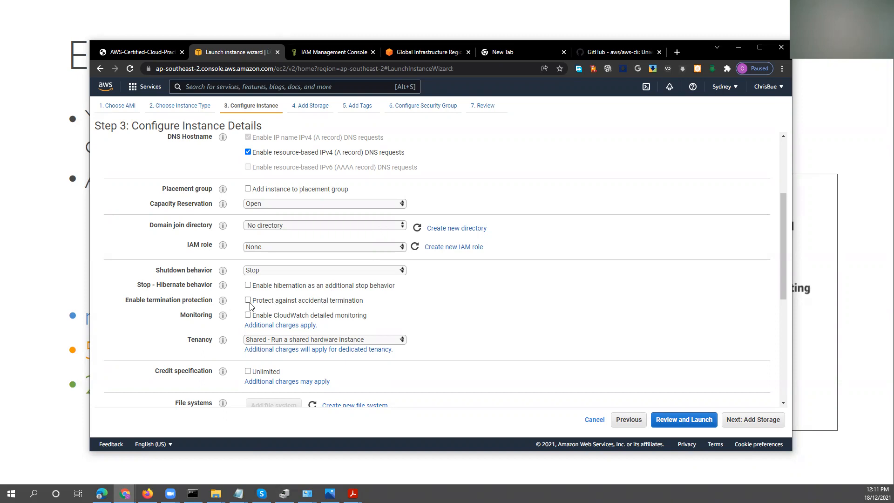
Go to the user data field in the advanced details and bring up Bootstrap script.txt in Notepad.
scroll(488, 305, down, 4)
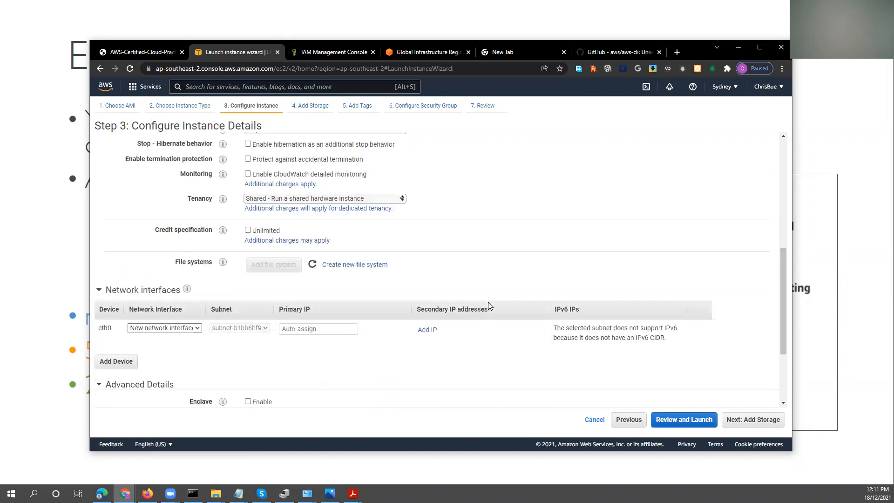
scroll(488, 305, down, 2)
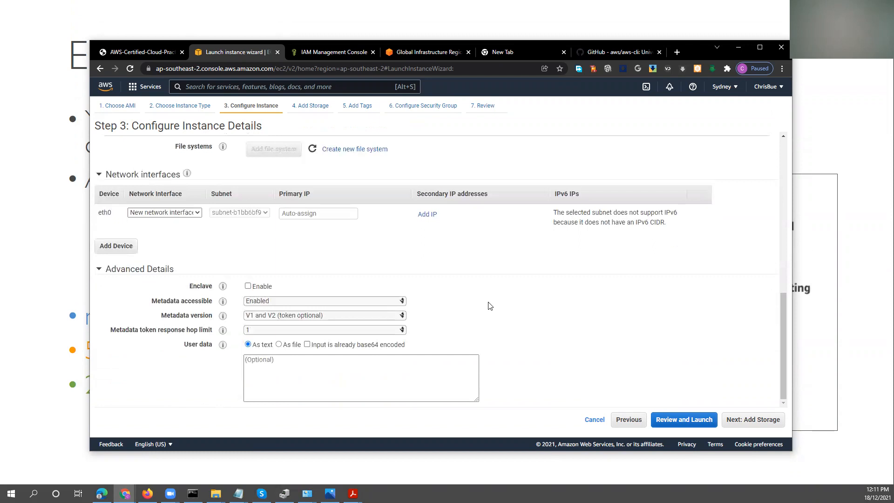
click(267, 366)
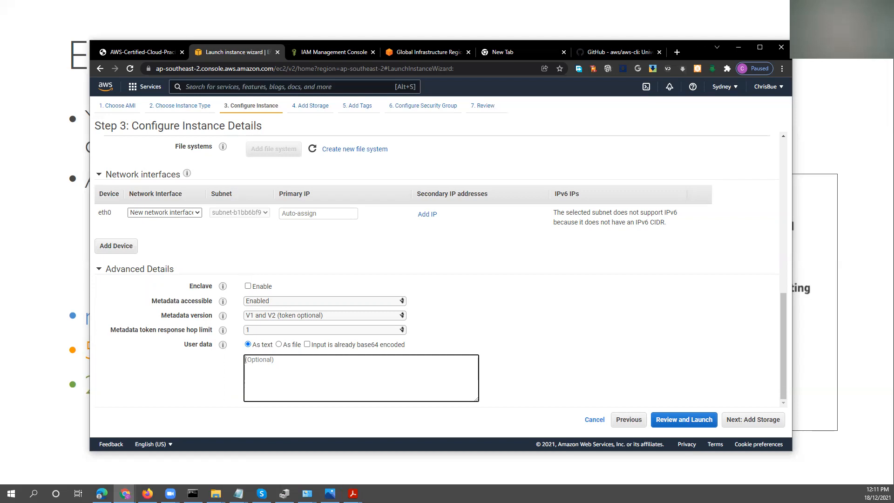
key(alt+Tab)
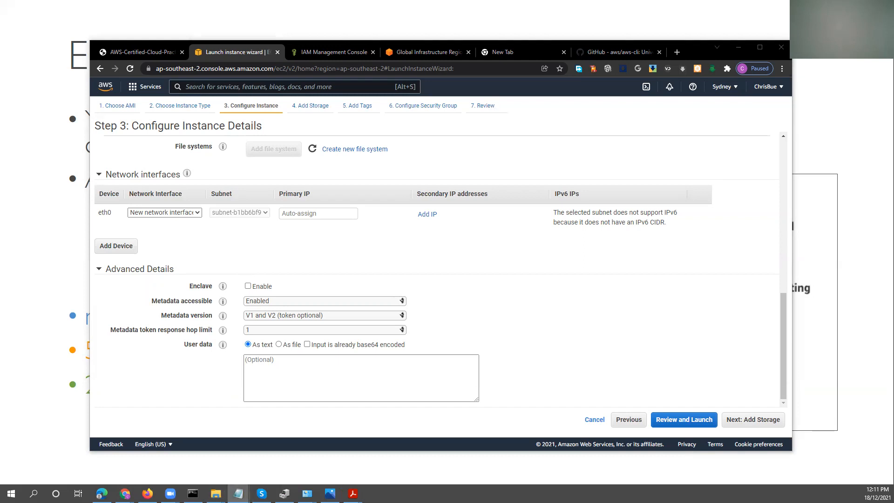
click(239, 493)
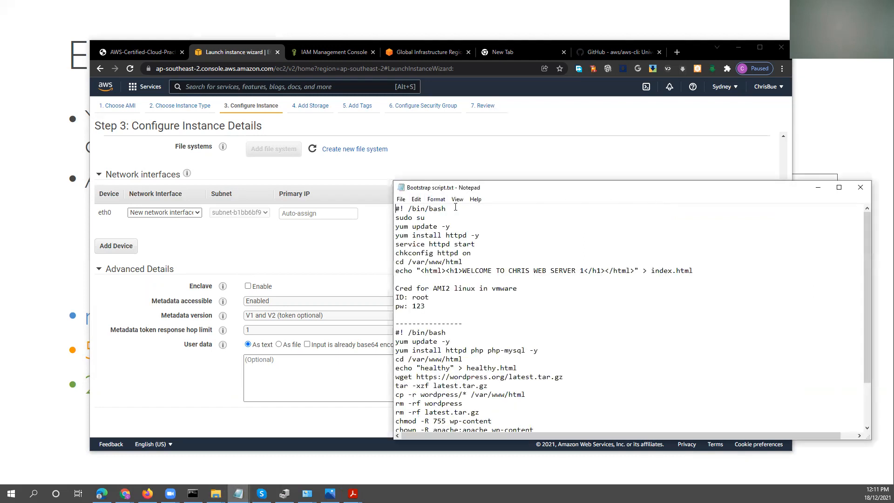
Examine the first script's commands, from the bash line through updating yum and installing httpd to the index.html echo line.
drag(457, 206, 396, 217)
drag(425, 217, 408, 226)
drag(412, 227, 438, 226)
drag(451, 226, 443, 226)
click(443, 220)
drag(448, 226, 465, 235)
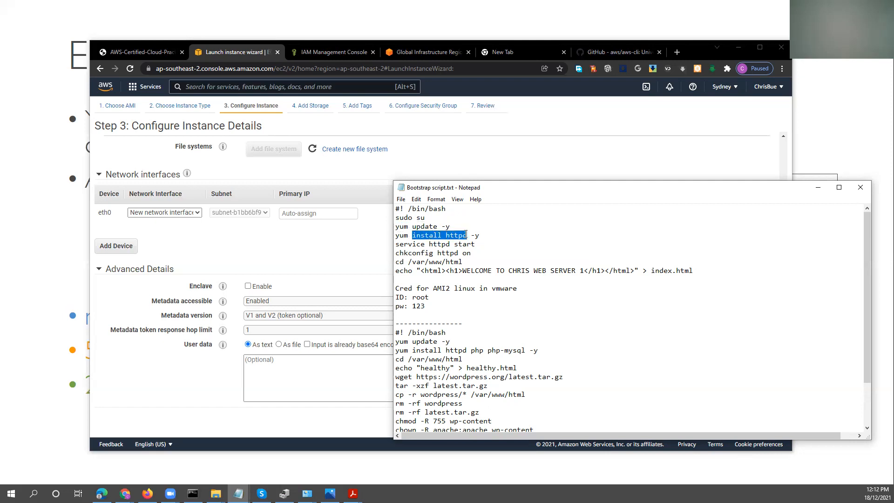
drag(429, 244, 448, 240)
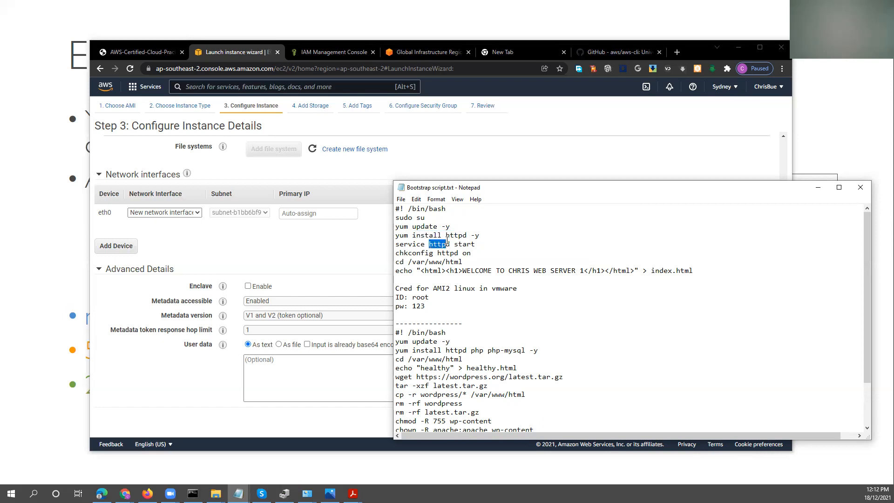
drag(397, 253, 682, 272)
Replace the name in the script's welcome message with NEXUS and save the file.
click(512, 272)
drag(528, 270, 509, 271)
text(NEXUS)
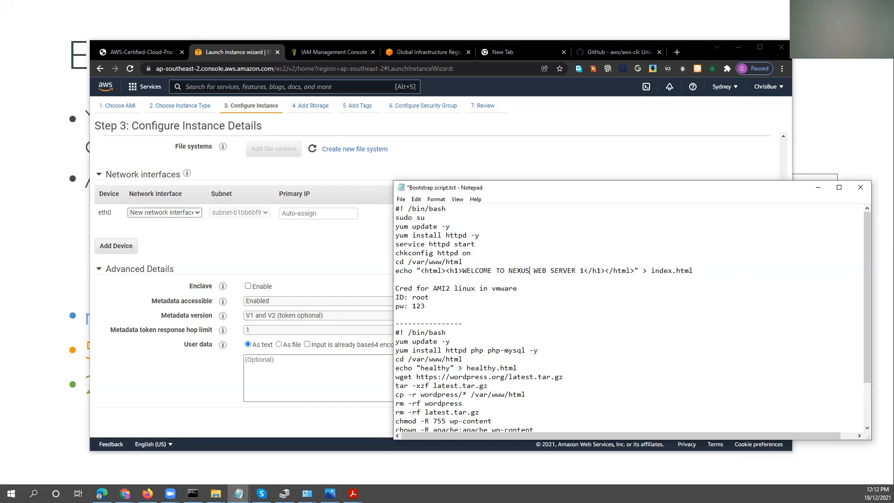
click(401, 198)
click(412, 241)
Copy the first script, from the bash line to the index.html echo line, into the instance's user data in the browser.
drag(693, 270, 396, 208)
right_click(420, 216)
click(440, 246)
click(299, 365)
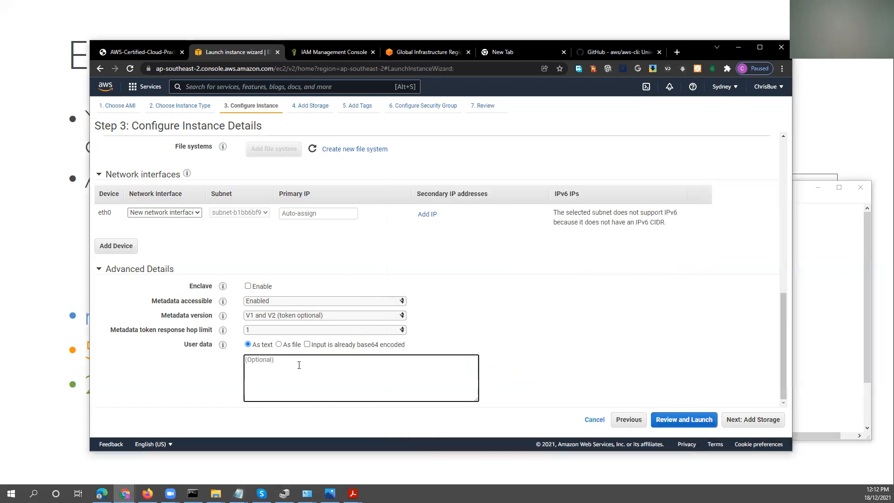
key(ctrl+v)
drag(418, 390, 224, 389)
drag(277, 397, 246, 396)
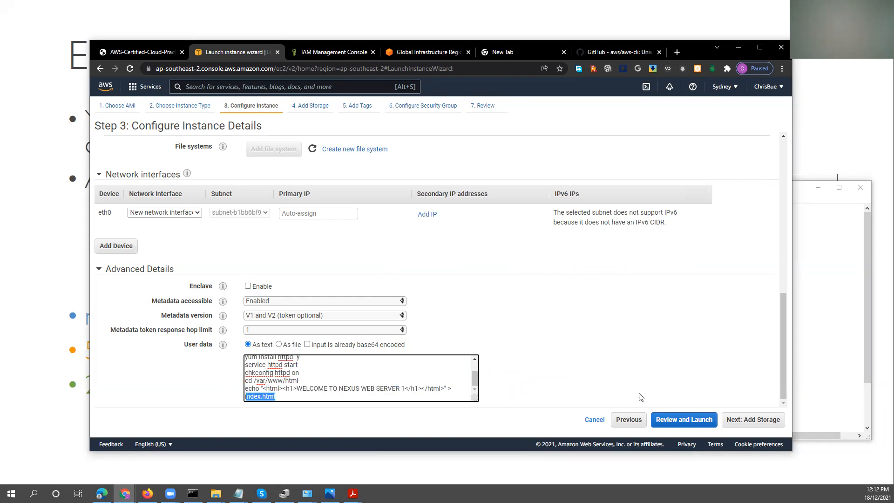
Proceed to the launch review, edit the security groups and add an HTTP rule to the new security group.
click(685, 420)
scroll(415, 318, down, 3)
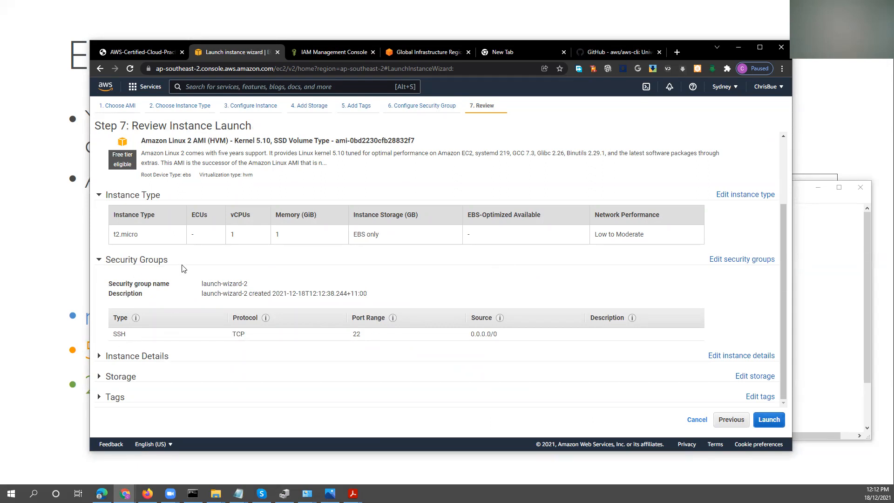
click(721, 259)
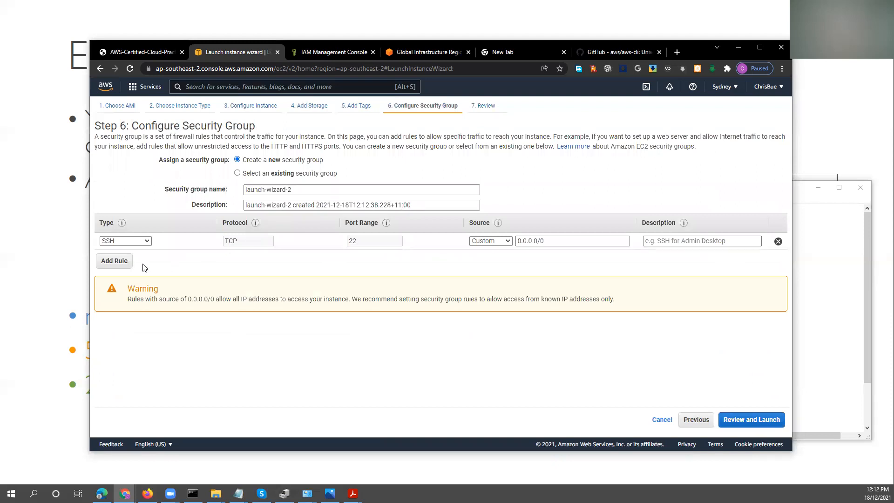
click(116, 262)
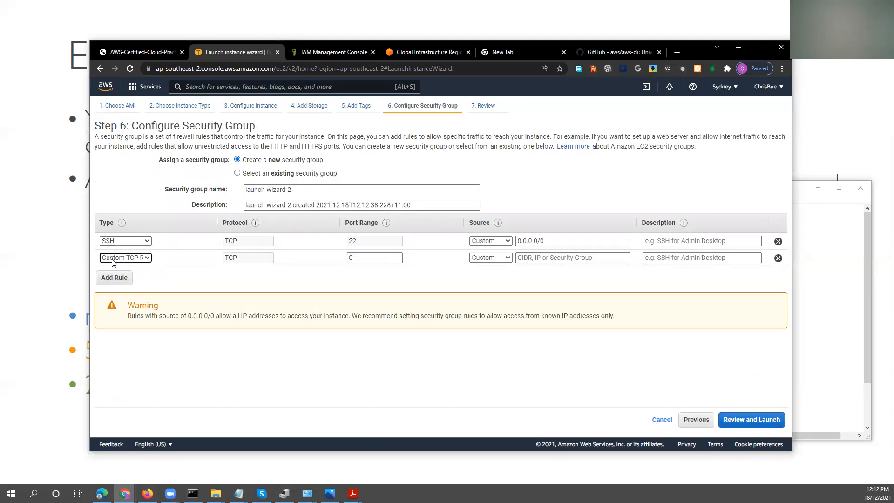
click(126, 257)
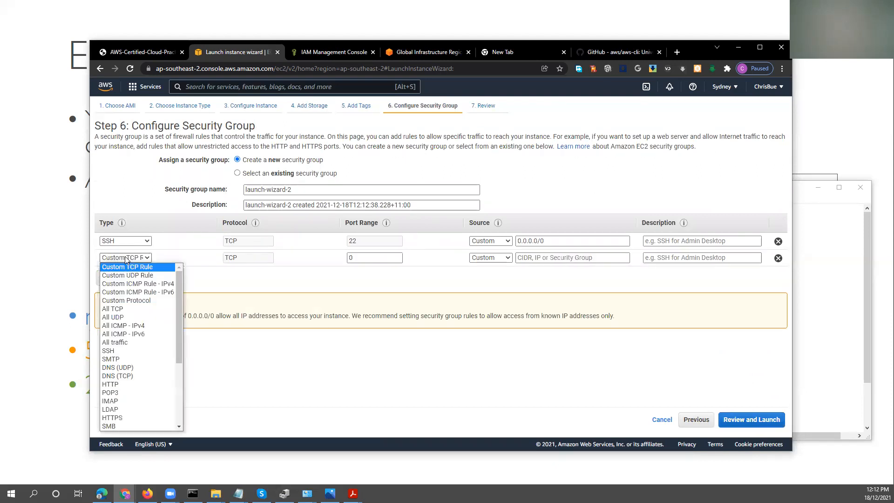
click(114, 384)
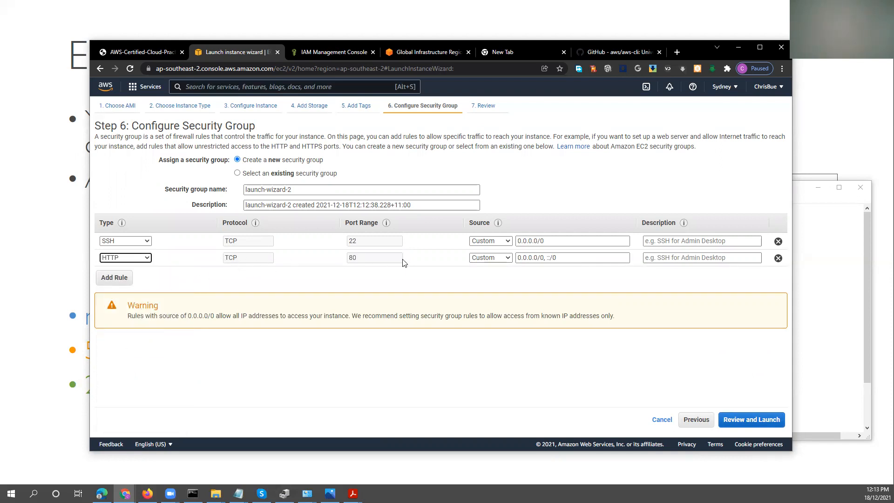
Set the HTTP rule's source to Anywhere.
click(507, 259)
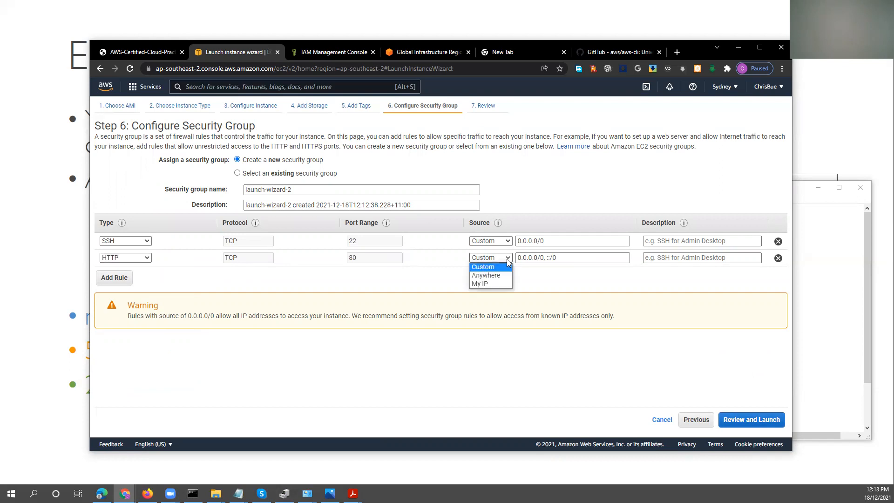
click(500, 273)
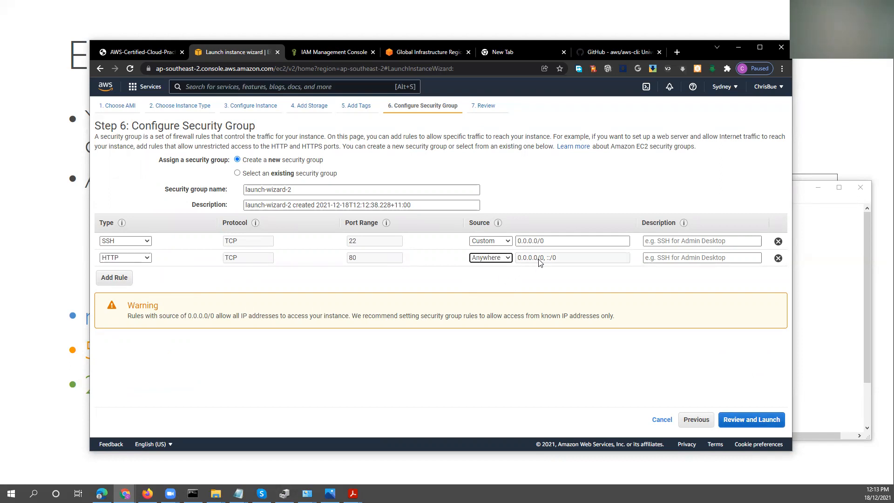
click(553, 259)
click(508, 259)
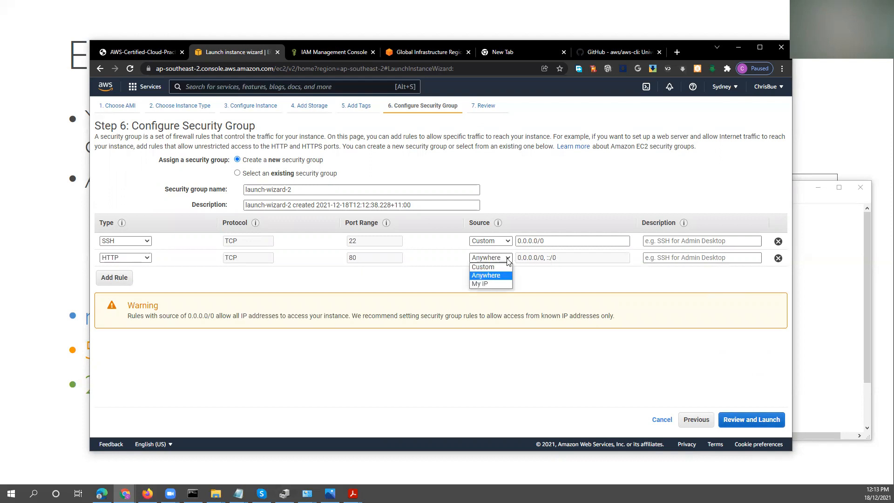
click(507, 260)
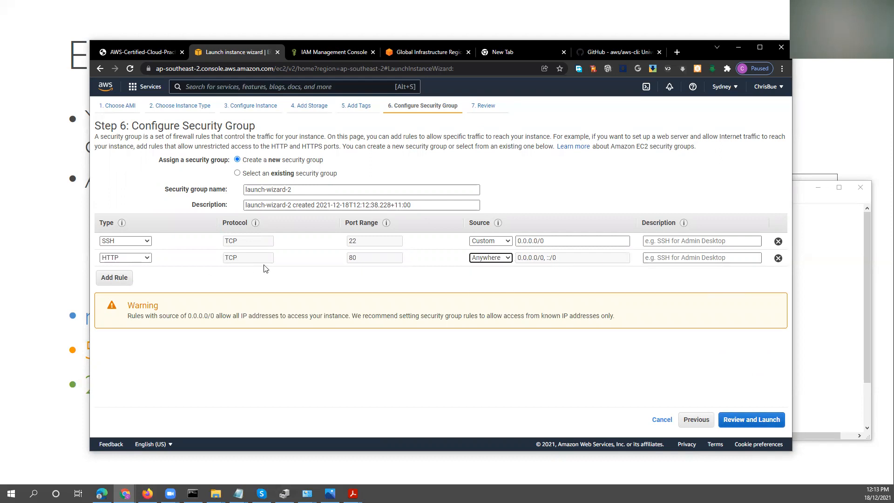
Add an HTTPS rule and remove the IPv6 range from its source, leaving only 0.0.0.0/0.
click(115, 278)
click(147, 275)
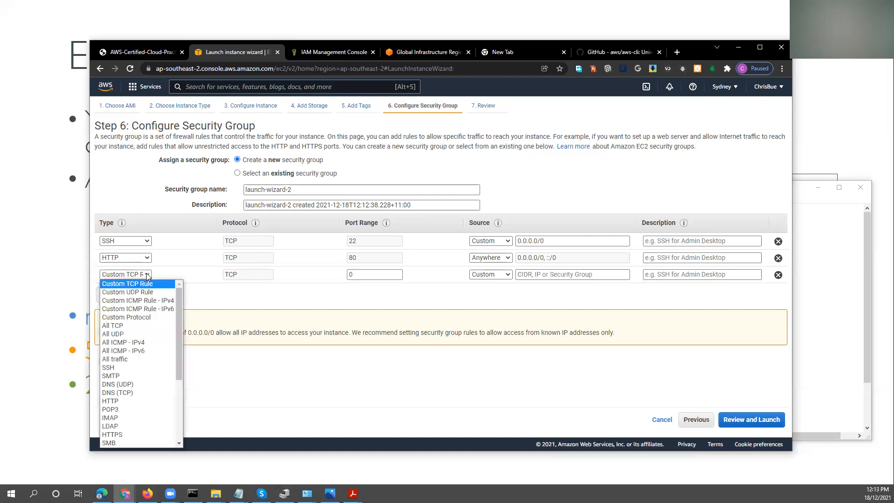
click(135, 434)
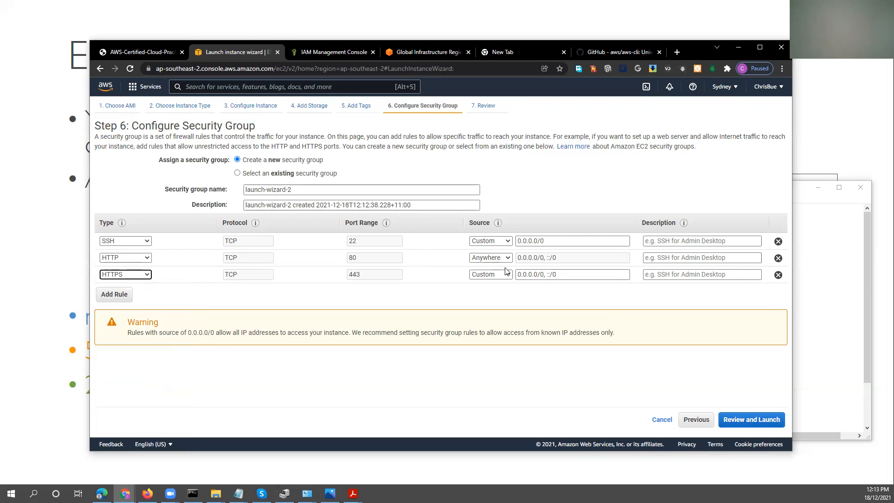
click(549, 274)
drag(556, 274, 545, 274)
key(BackSpace)
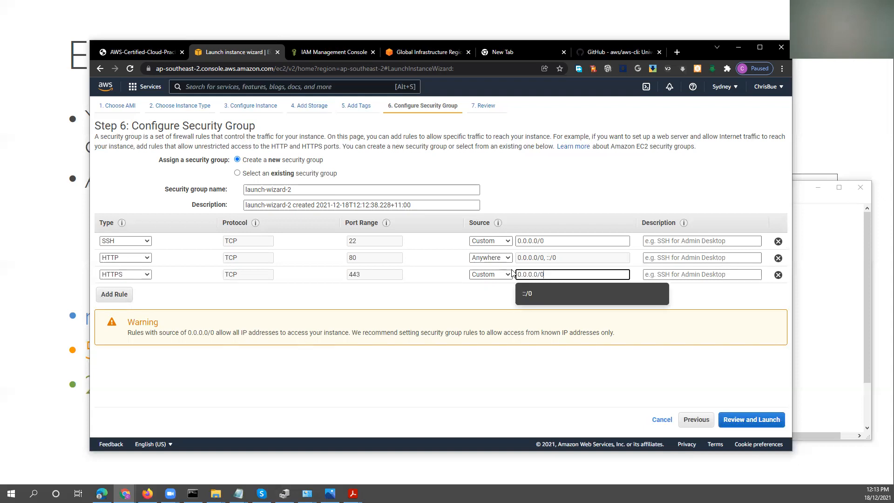
Set the HTTP rule's source to Custom with the range 0.0.0.0/0.
click(491, 257)
click(501, 282)
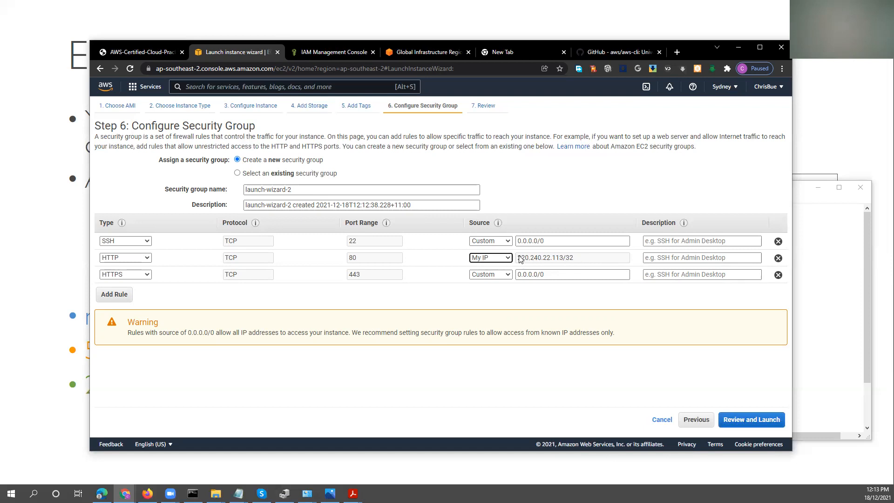
click(508, 259)
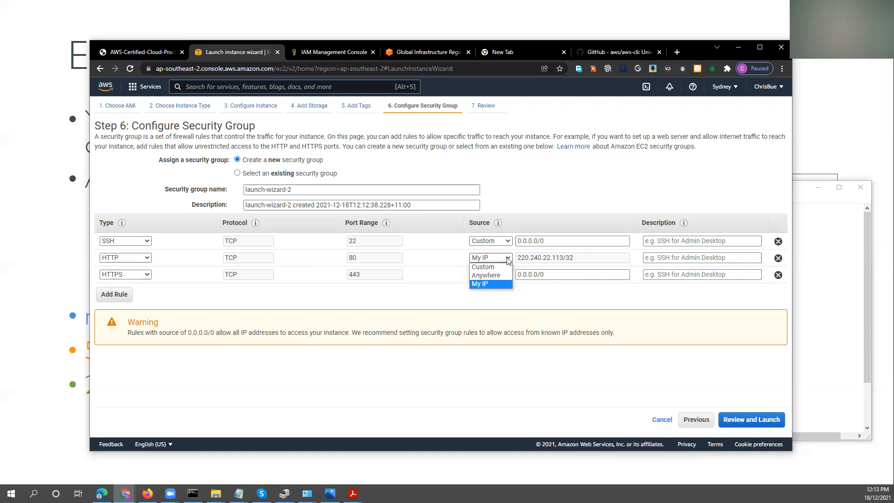
click(479, 266)
click(598, 258)
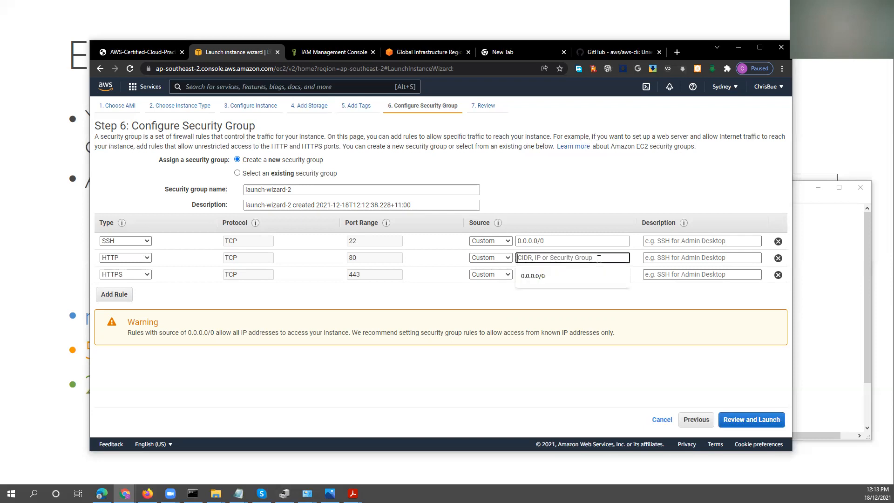
click(561, 275)
click(552, 308)
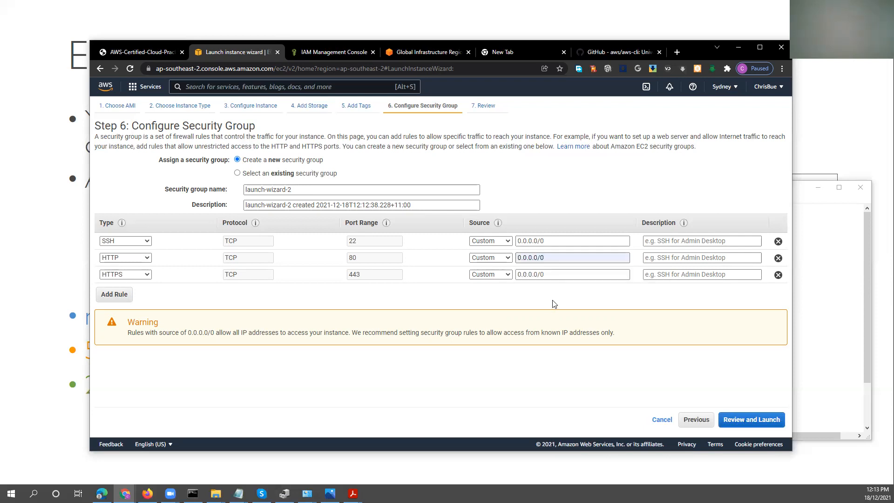
Review and launch the instance with the existing sydney RSA key pair, acknowledging access to its private key file.
click(732, 420)
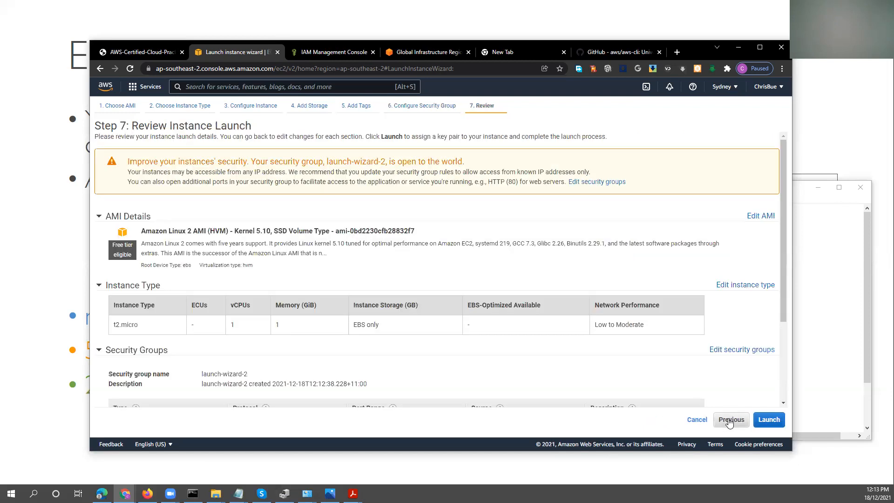
click(768, 419)
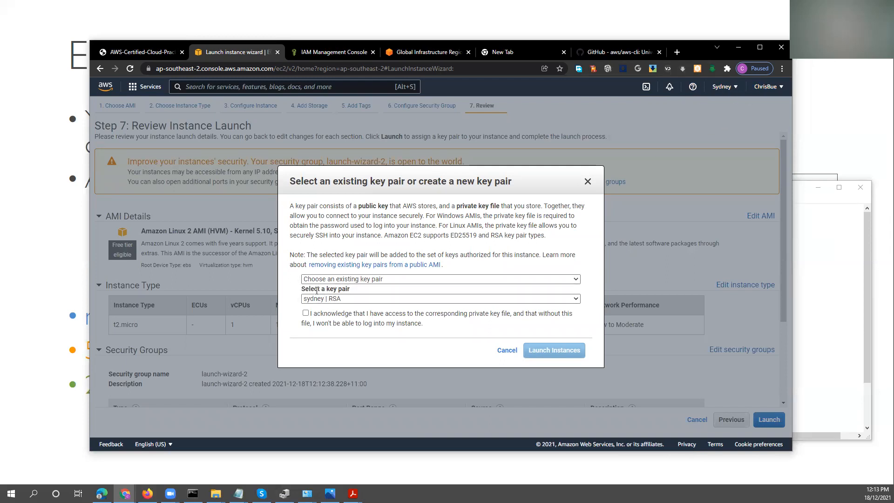
click(348, 279)
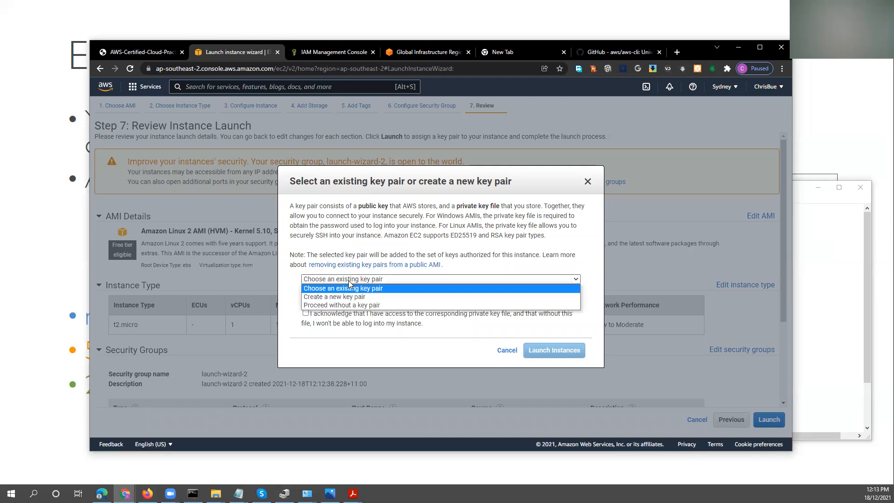
click(355, 288)
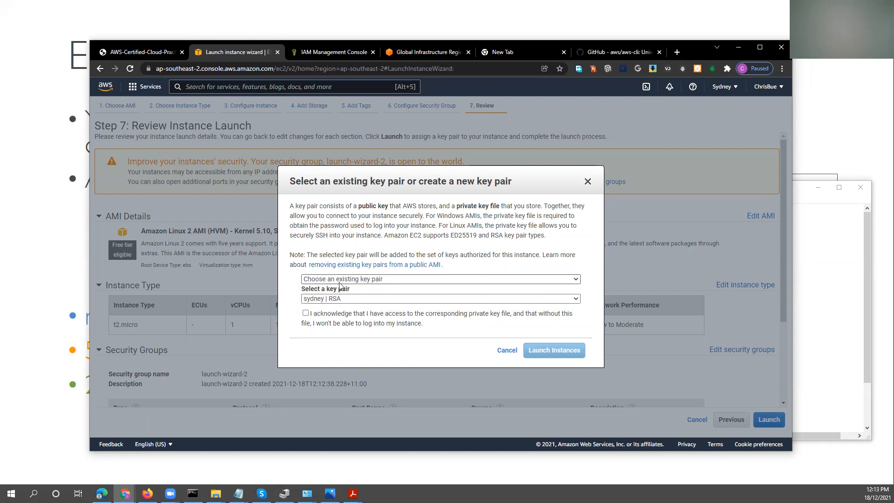
click(306, 314)
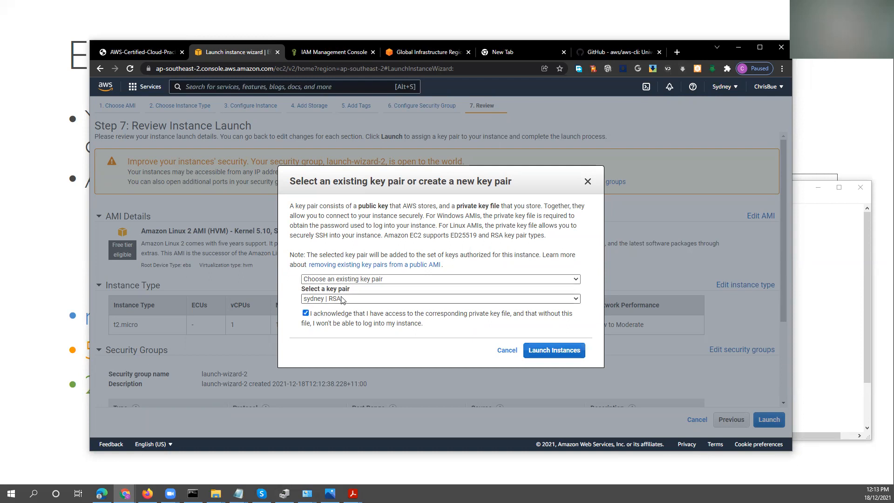
click(515, 299)
click(521, 308)
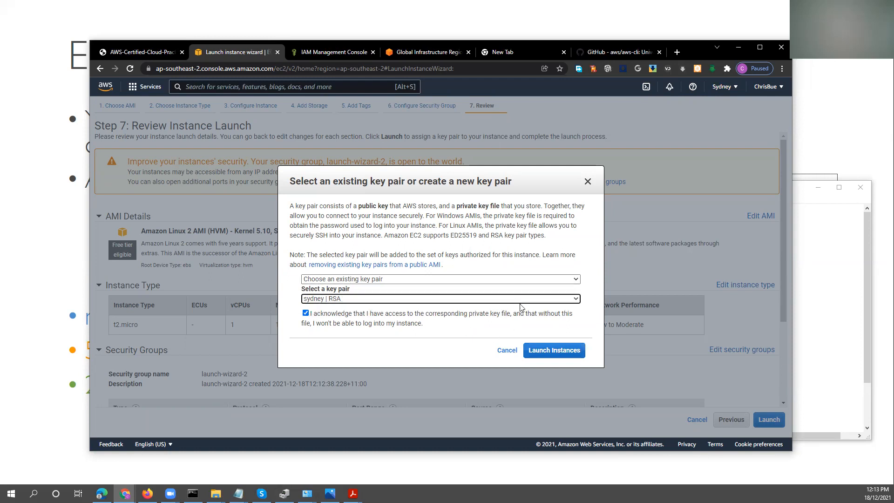
click(536, 350)
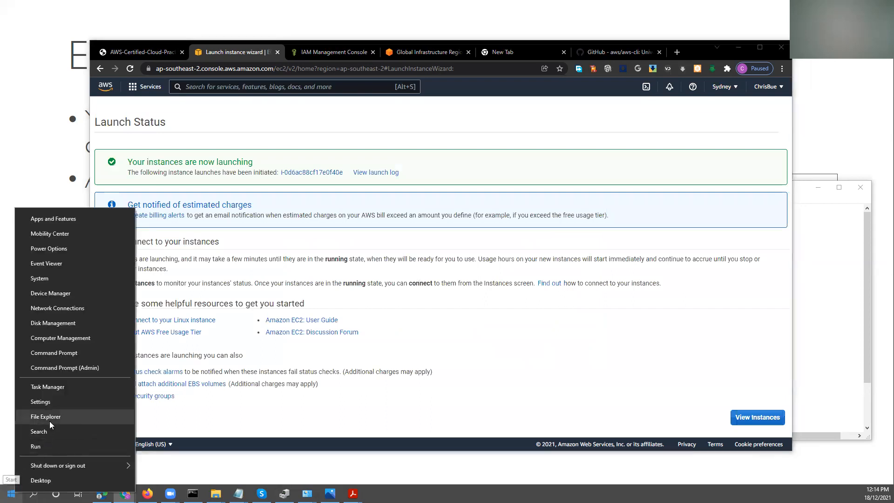
Open the Downloads folder in File Explorer and locate the sydney.pem key file.
click(61, 417)
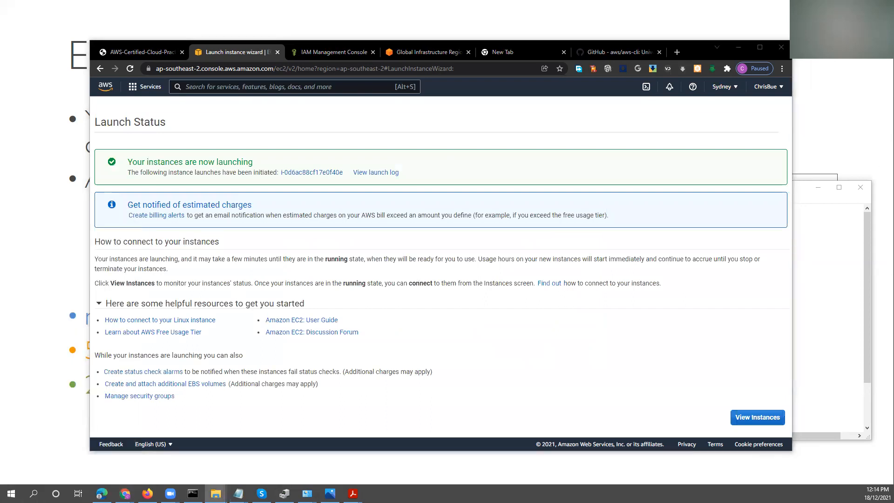
click(325, 349)
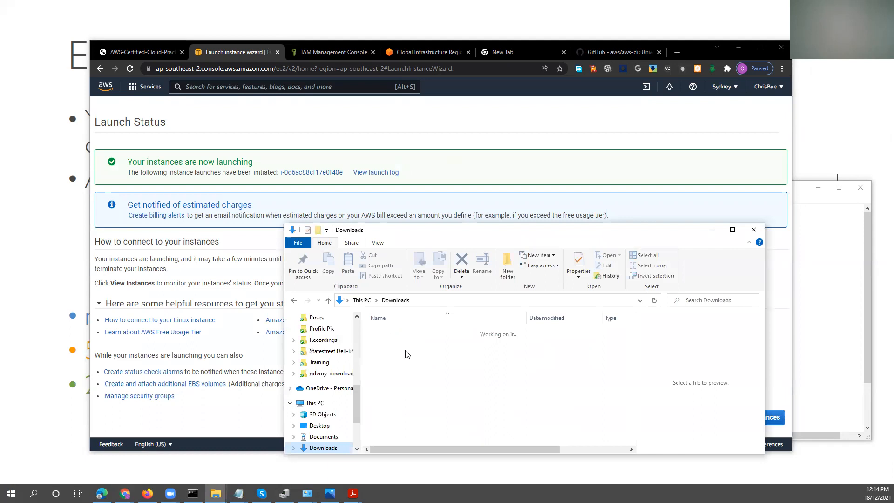
click(405, 377)
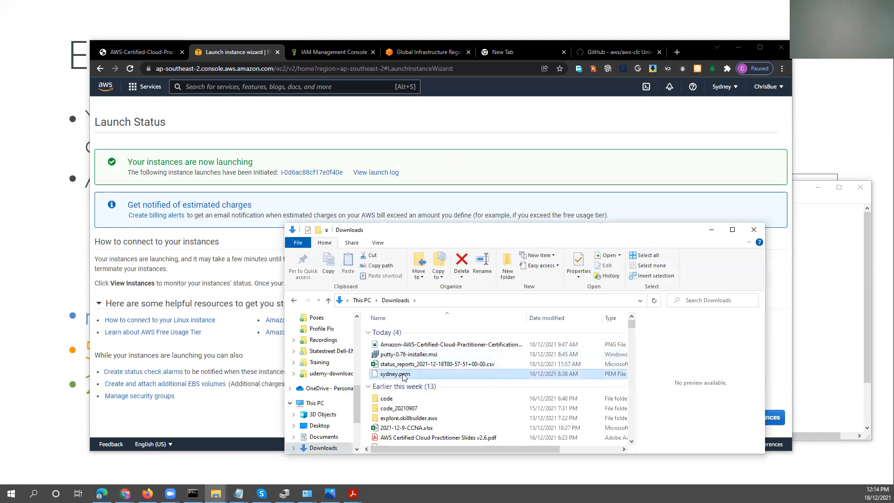
drag(468, 230, 407, 229)
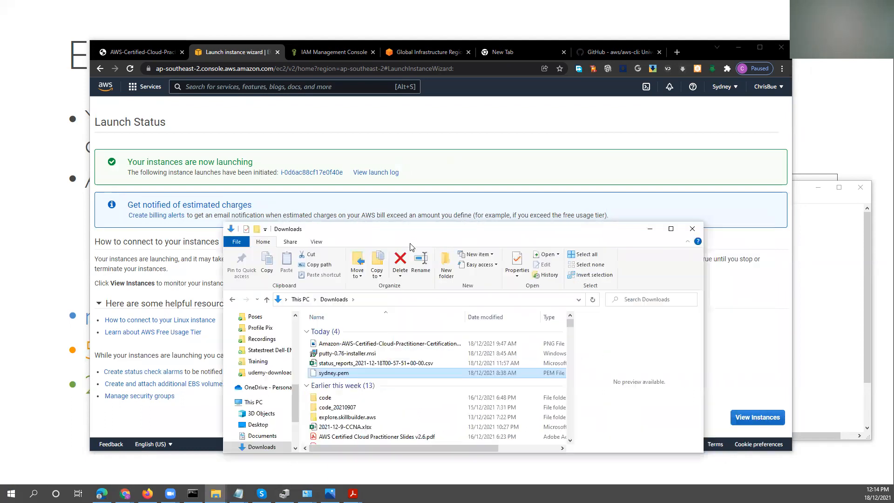
click(344, 355)
right_click(344, 356)
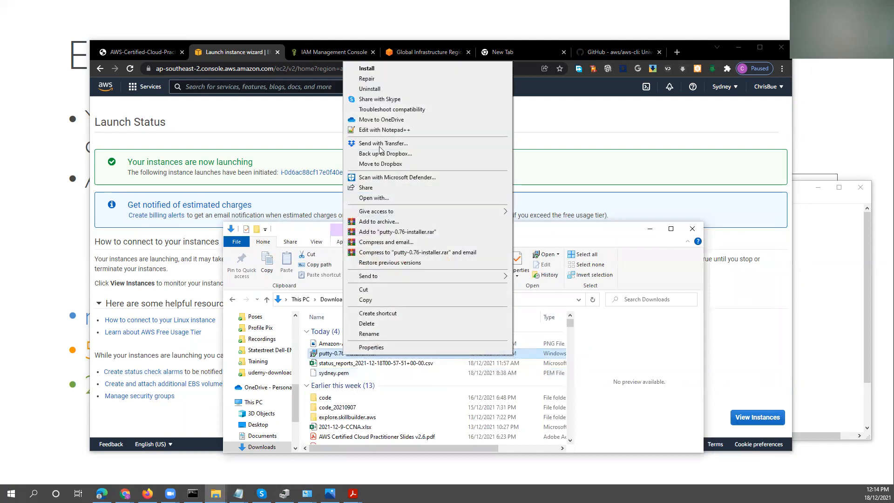
click(367, 70)
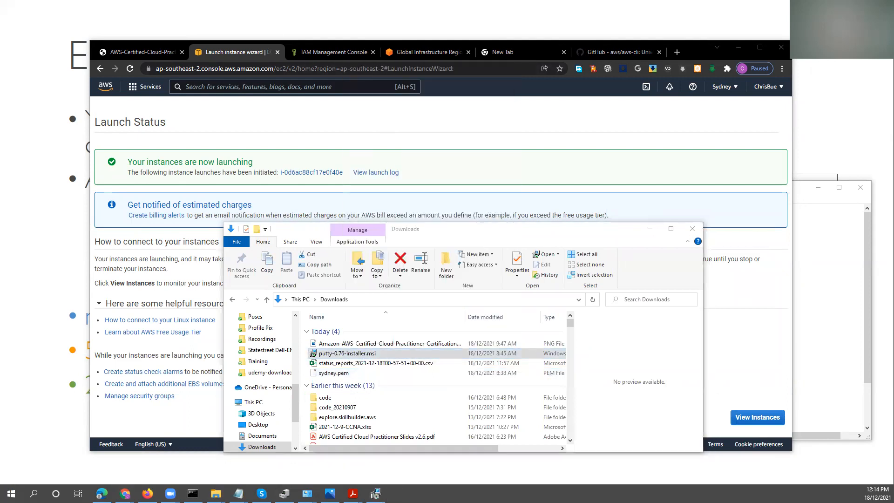
click(359, 305)
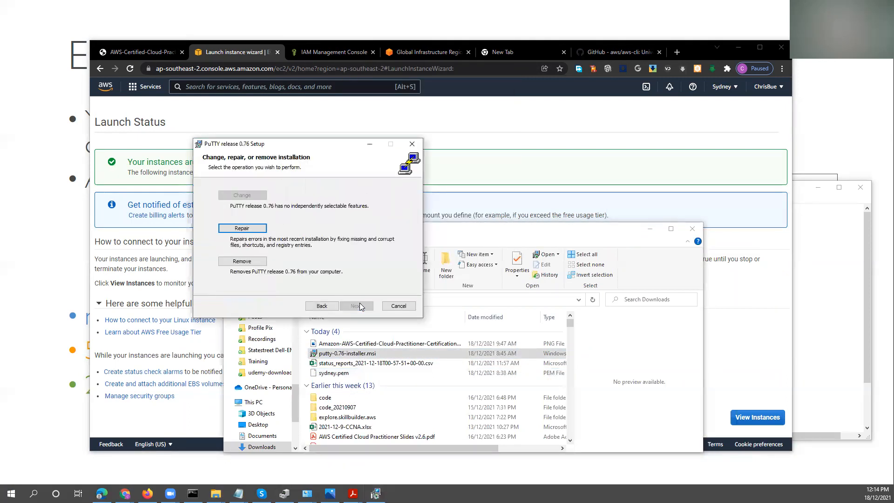
click(398, 306)
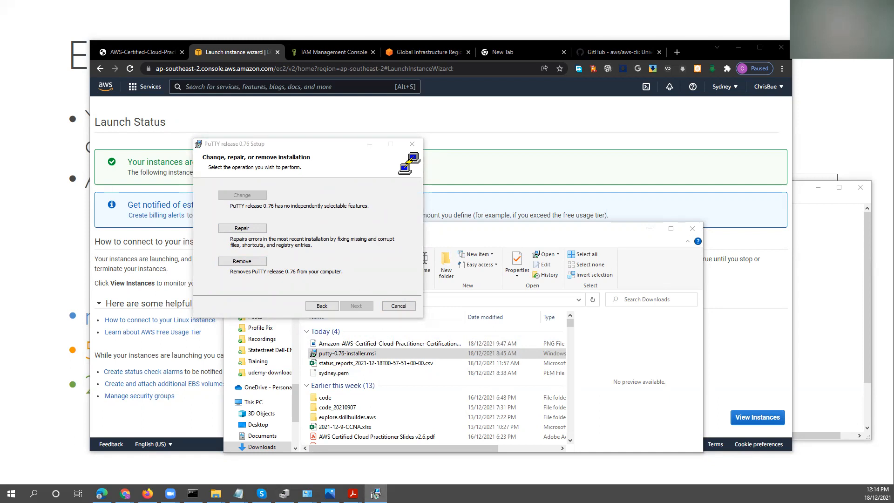
click(289, 249)
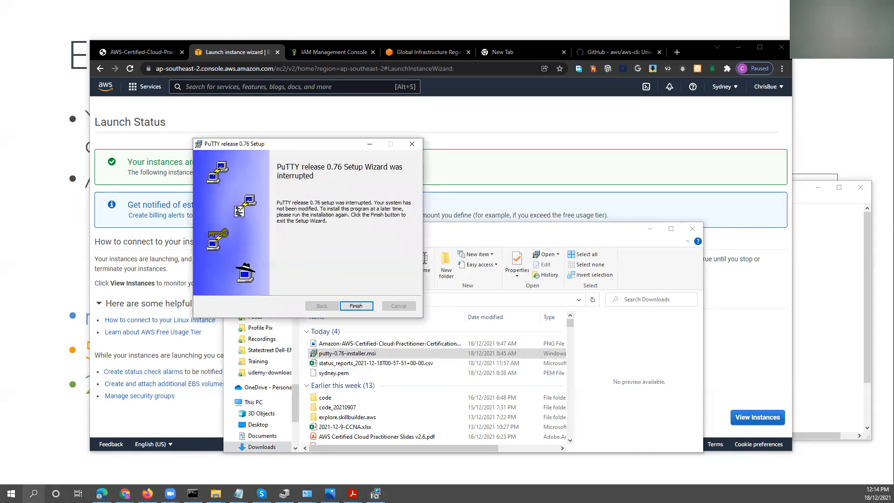
Search Windows for PUTTY, launch PuTTYgen as administrator and close the interrupted PuTTY setup wizard.
click(33, 494)
text(PUTTY)
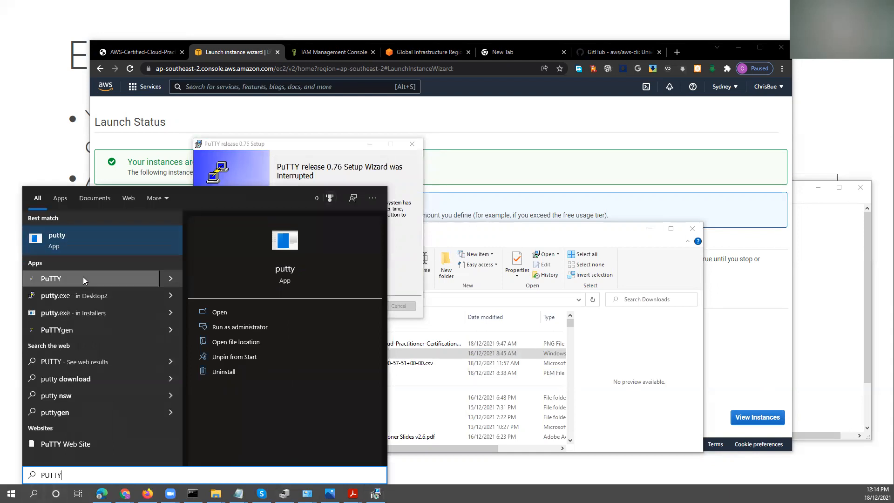
right_click(81, 329)
click(104, 336)
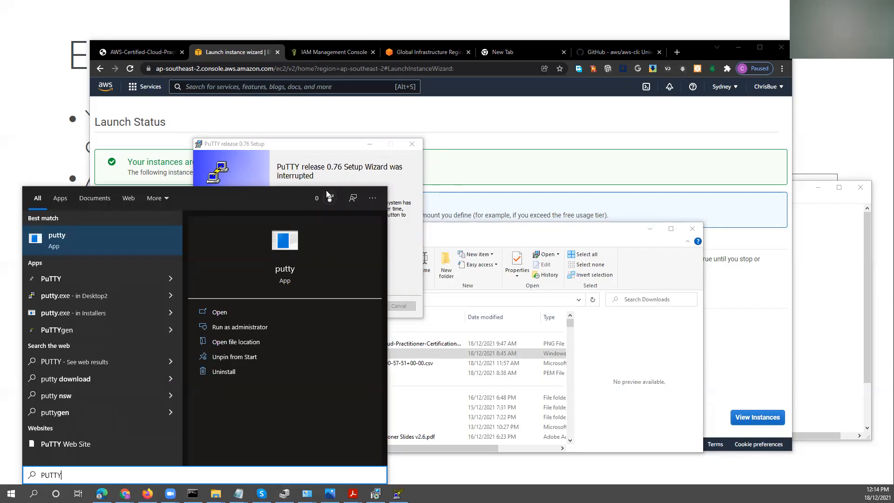
drag(332, 147, 454, 132)
click(478, 291)
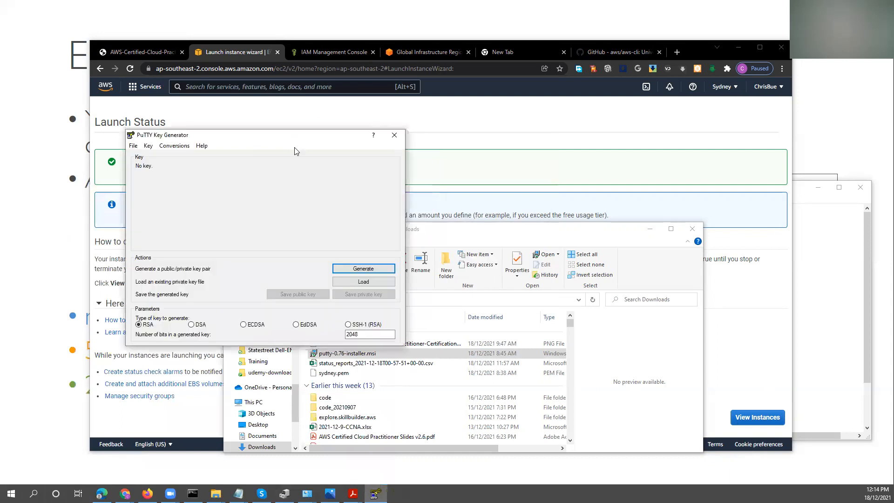
Rearrange the File Explorer and PuTTYgen windows and generate a new 2048-bit RSA key pair.
drag(455, 239, 674, 246)
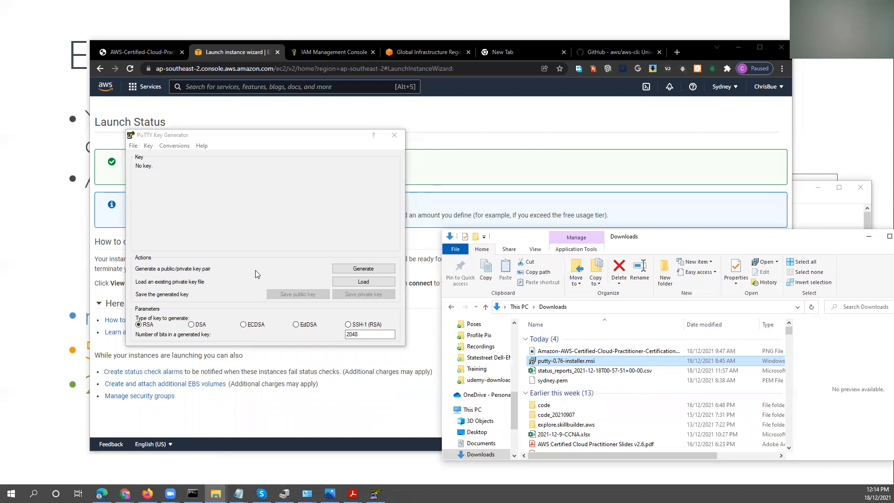
drag(239, 136, 208, 136)
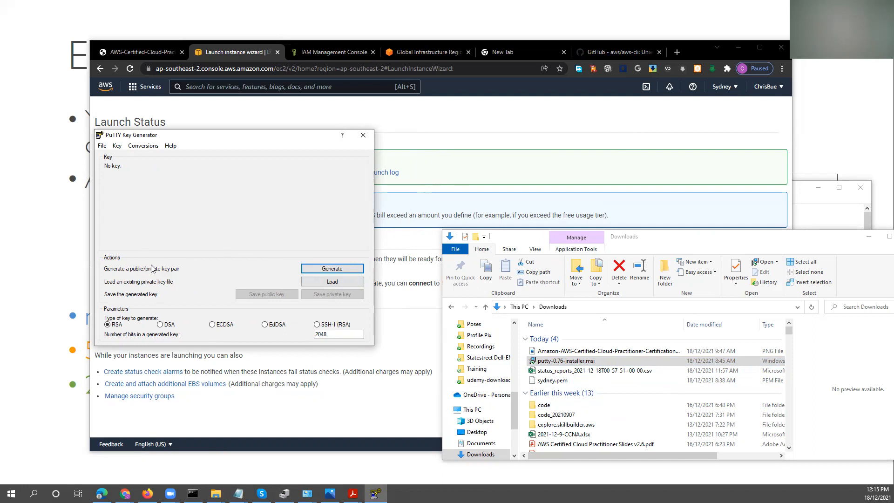
click(336, 269)
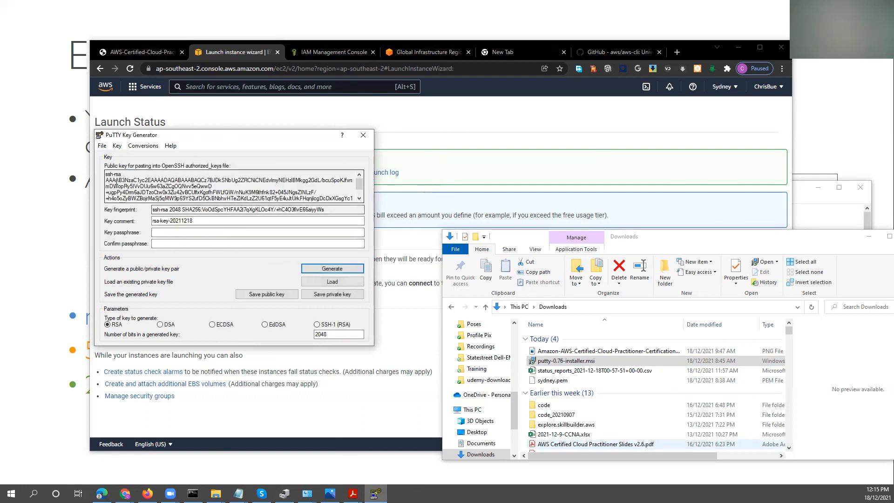
drag(108, 173, 148, 210)
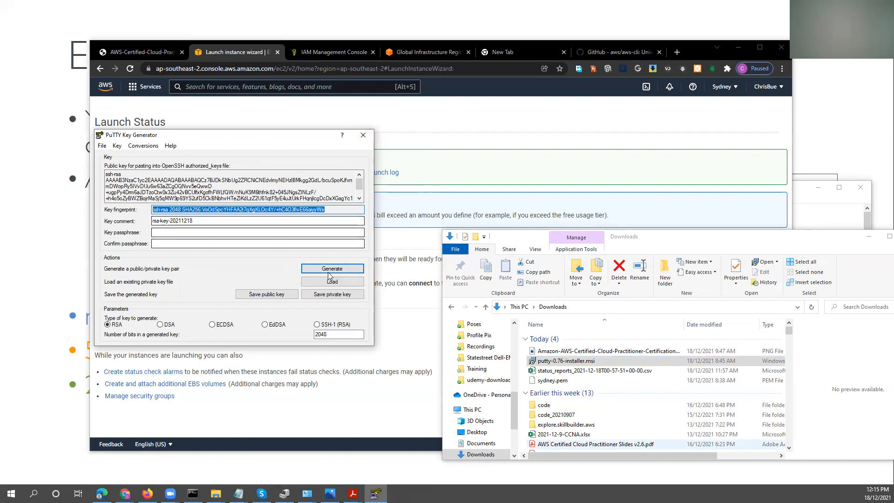
Start loading an existing private key from the Downloads folder and show the folder's files in Details view.
click(331, 283)
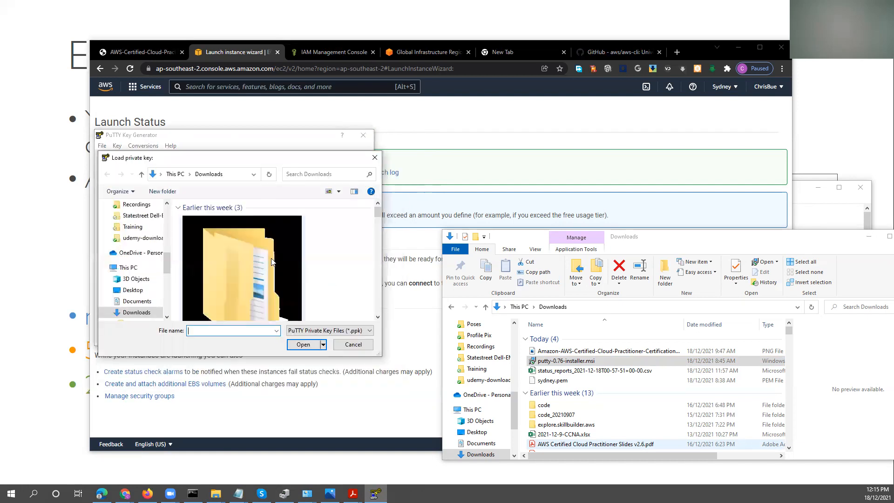
drag(165, 281, 165, 218)
click(145, 226)
scroll(144, 232, up, 4)
click(140, 233)
scroll(257, 259, down, 5)
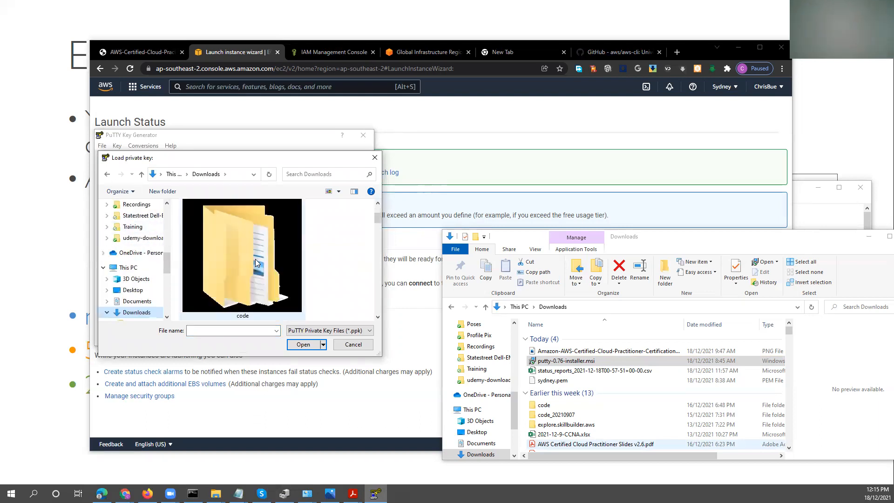
scroll(261, 263, down, 3)
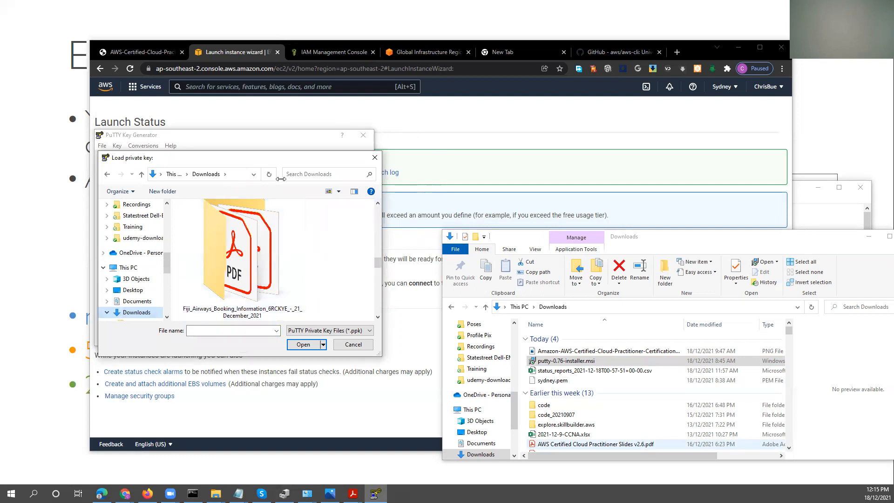
click(329, 191)
click(339, 191)
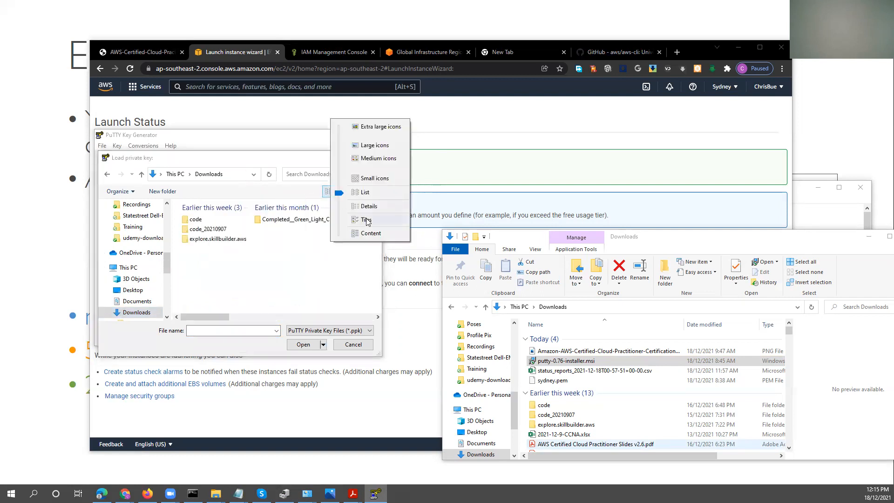
click(368, 206)
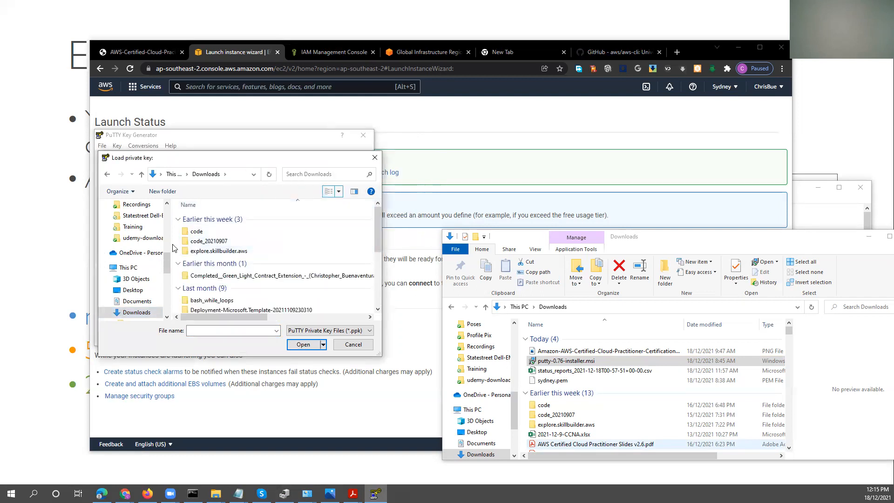
scroll(291, 257, down, 5)
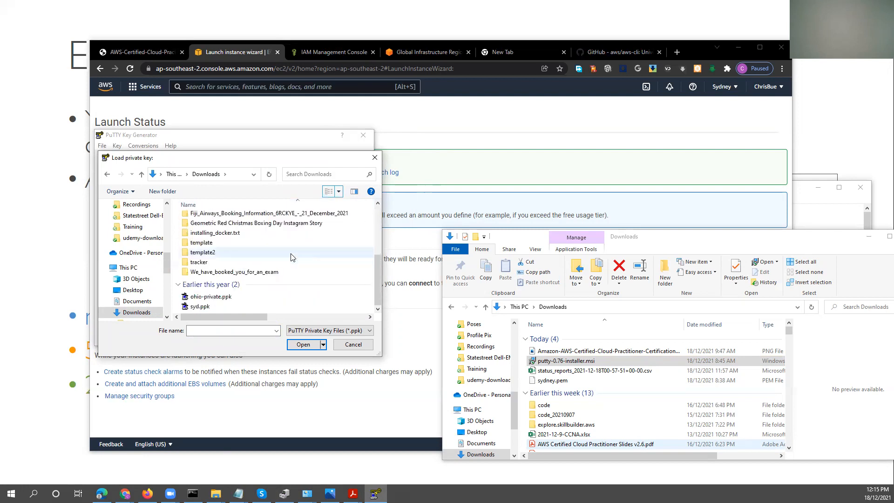
List all file types in the Downloads folder, load sydney.pem into PuTTYgen and dismiss the import notice.
click(250, 329)
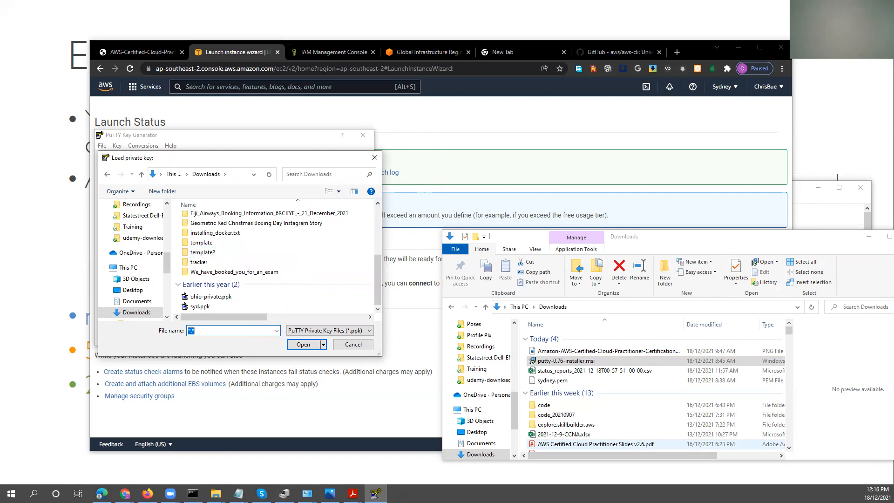
click(251, 261)
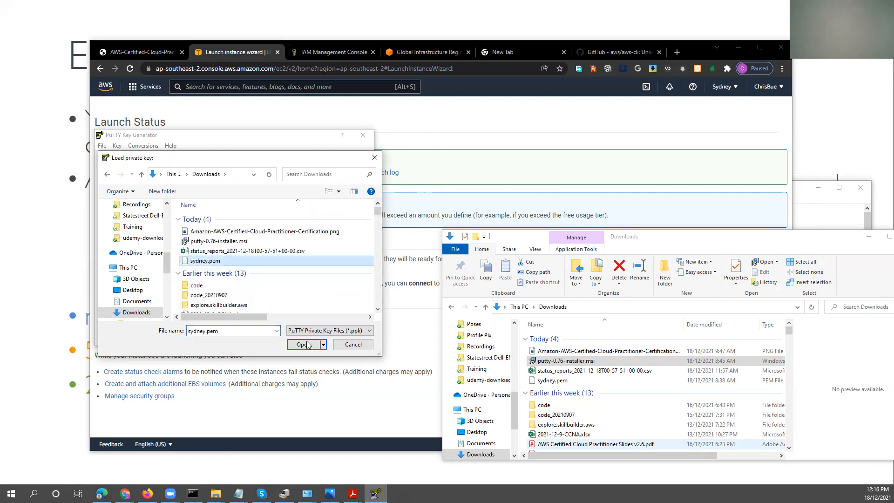
click(306, 345)
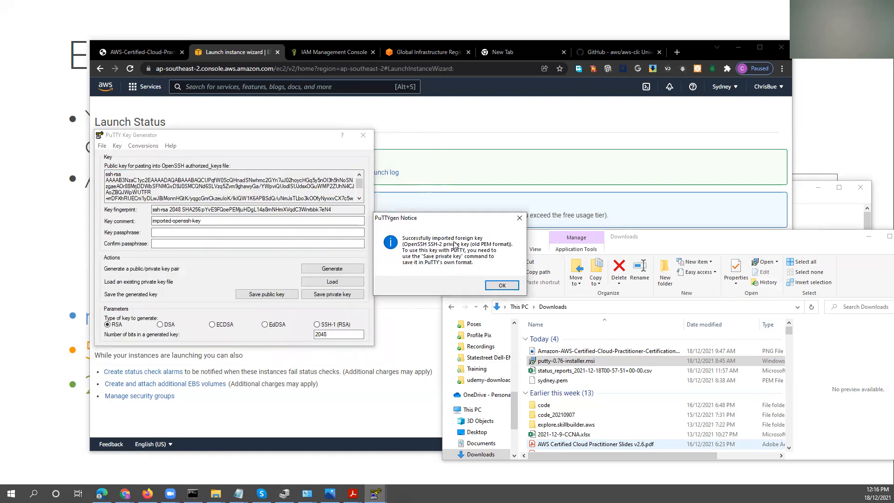
click(502, 284)
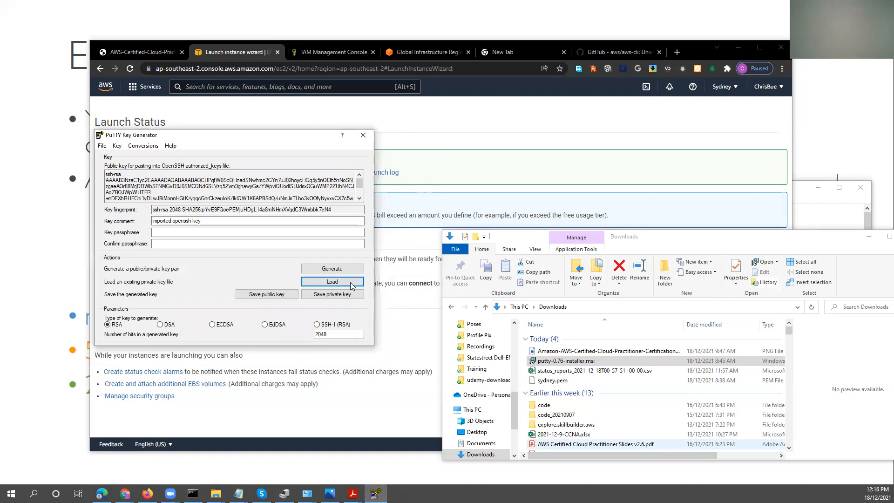
Save the private key without a passphrase as the PuTTY key file SYDNEY-PRIVATE in Downloads.
click(315, 297)
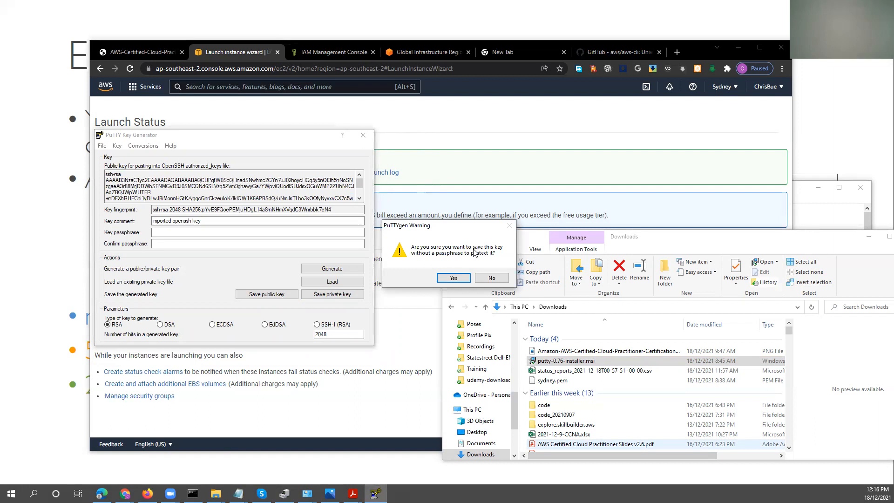
click(453, 278)
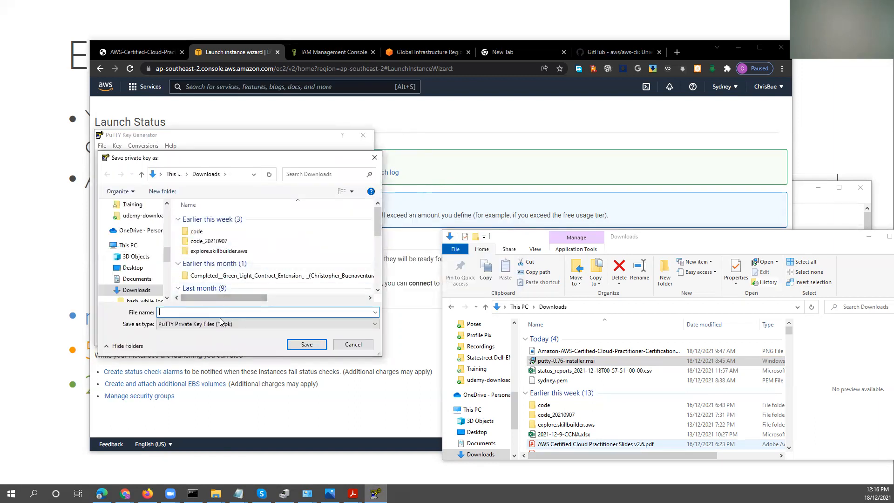
text(S)
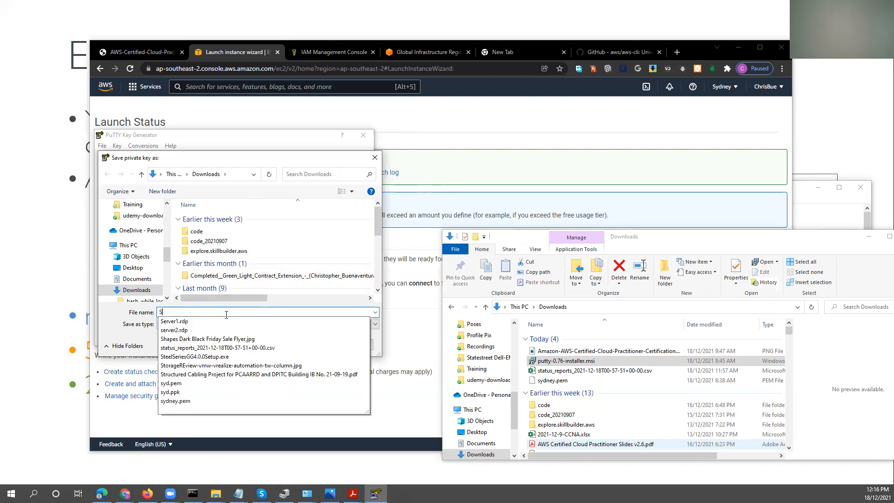
text(YDNEY-PRIVATE)
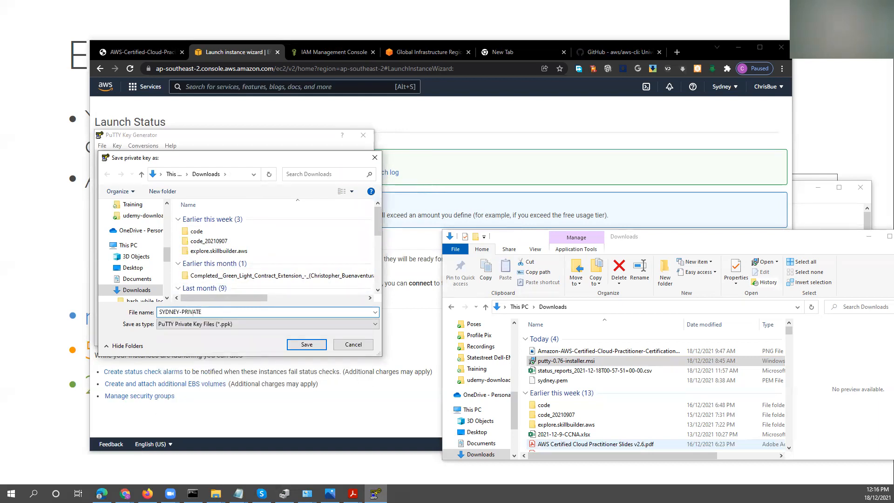
click(302, 344)
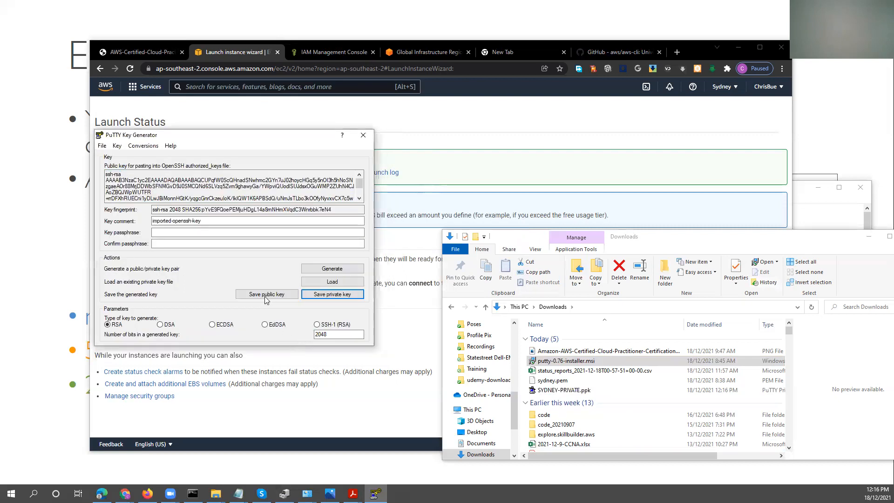
Save the public key as SYDNEY-PUBLIC in Downloads and close PuTTYgen.
click(267, 294)
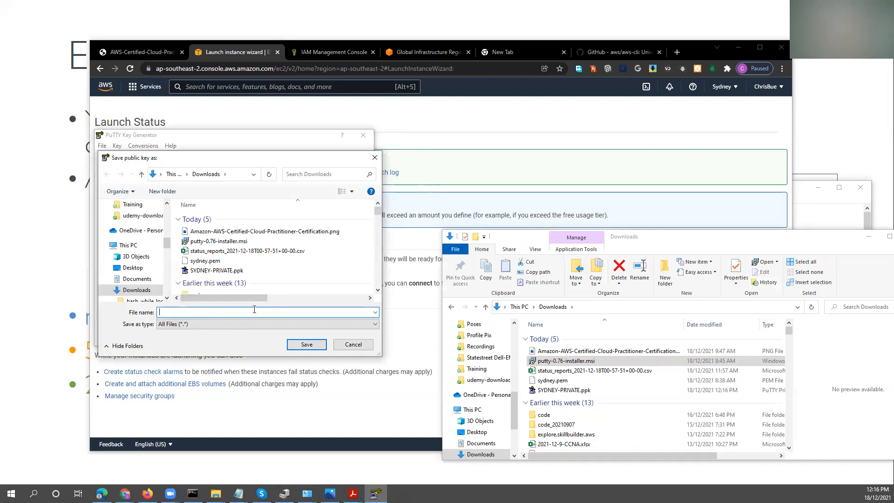
text(SYDNEY-P)
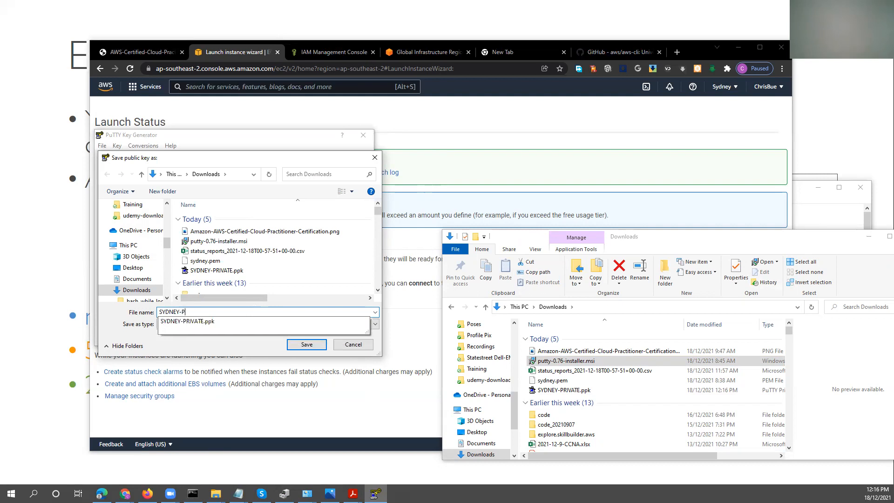
text(UBLIC)
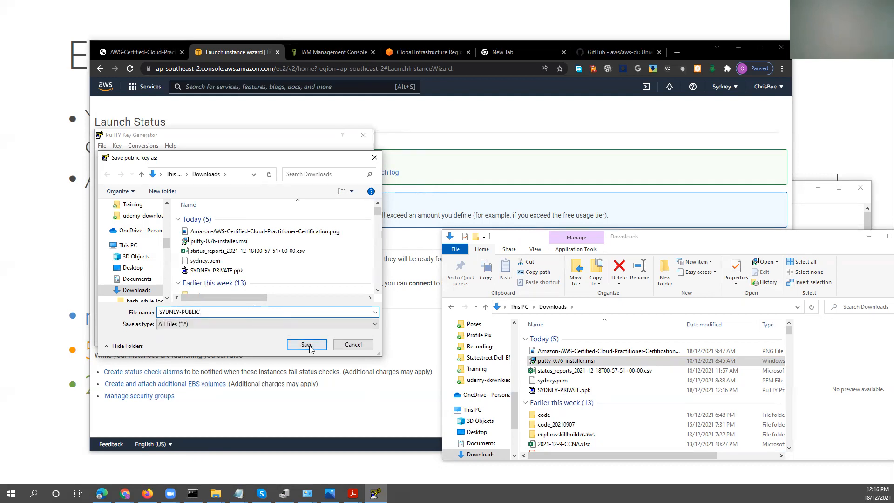
click(307, 344)
click(363, 135)
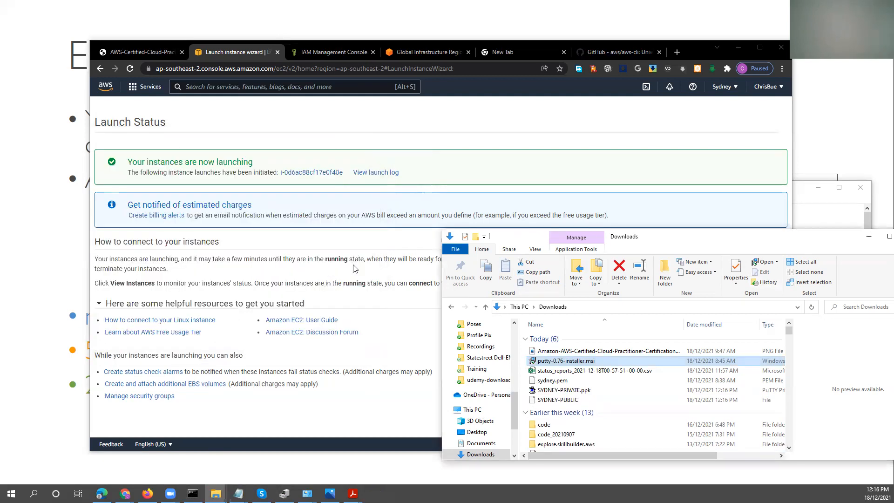
Switch to the AWS console in Chrome, maximize the window and open the EC2 instances list.
click(398, 343)
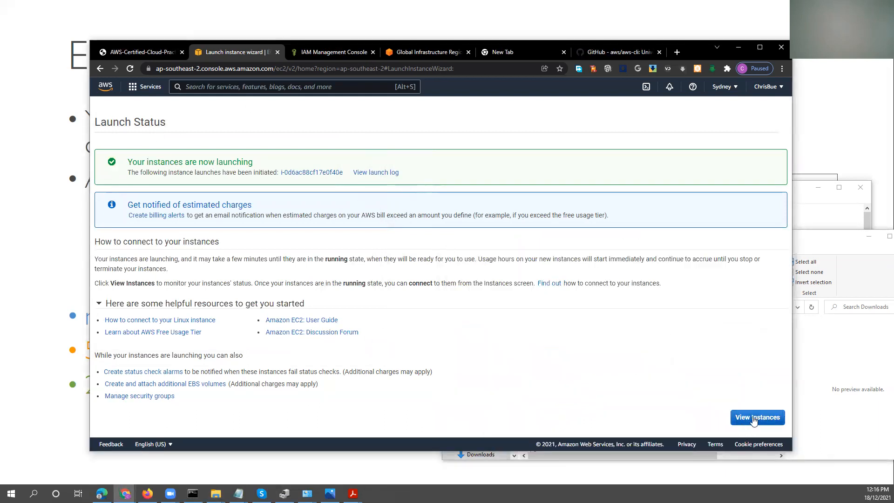
click(761, 48)
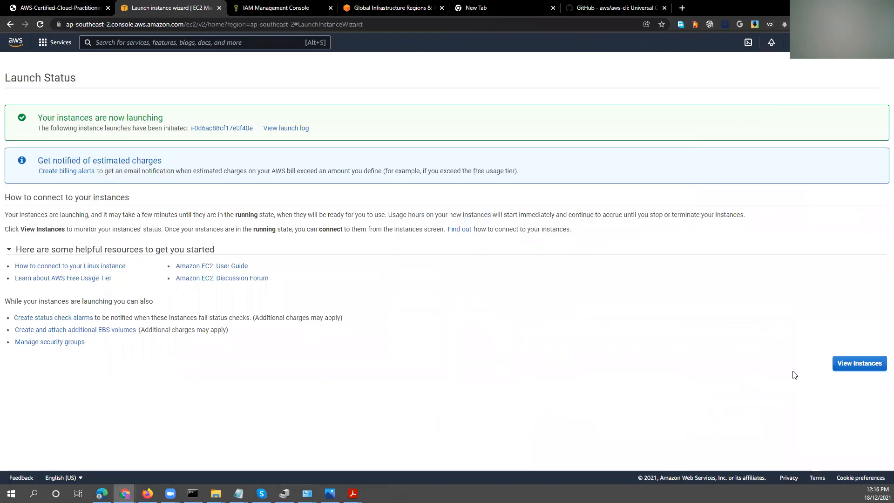
click(856, 365)
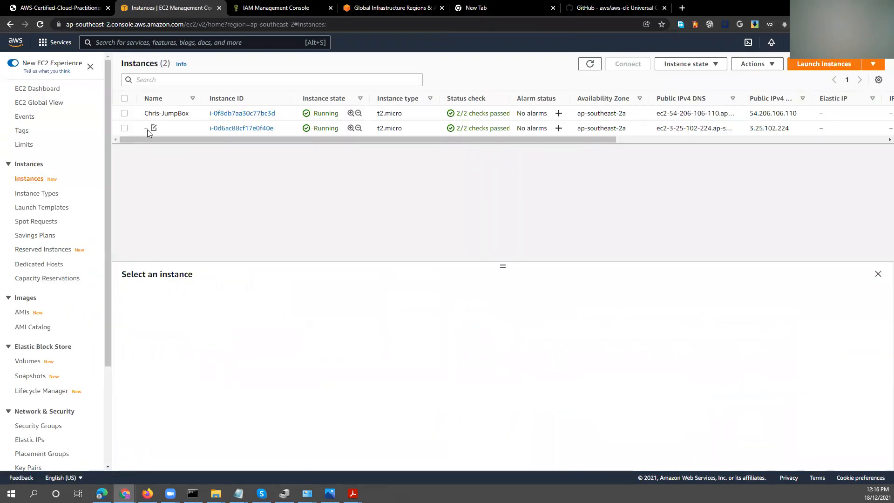
Name the newly launched, unnamed instance AMI2.
click(154, 128)
click(194, 140)
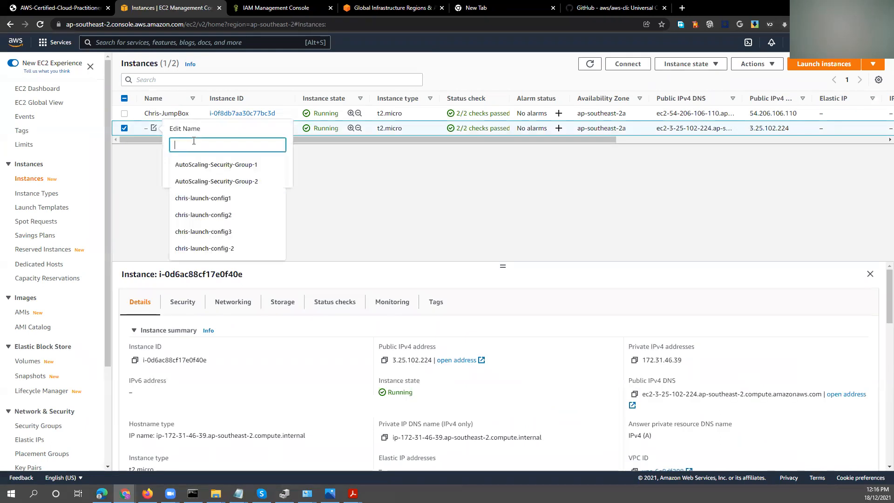
text(AMI2)
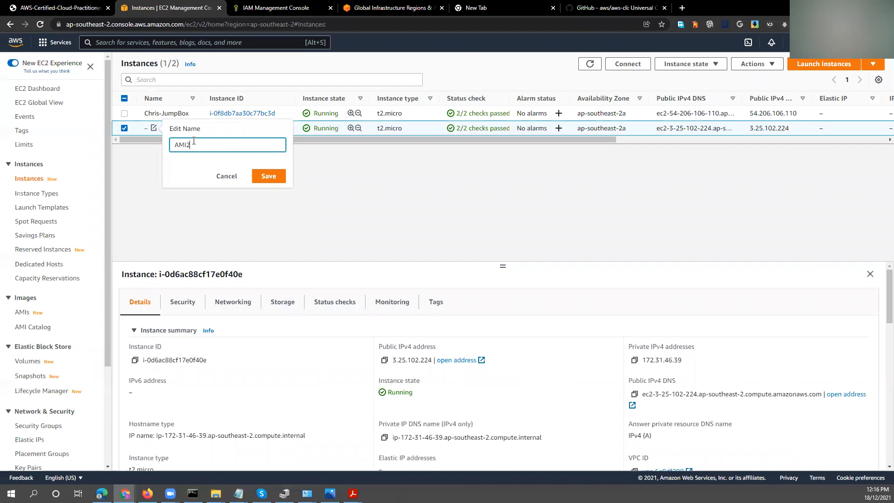
click(257, 180)
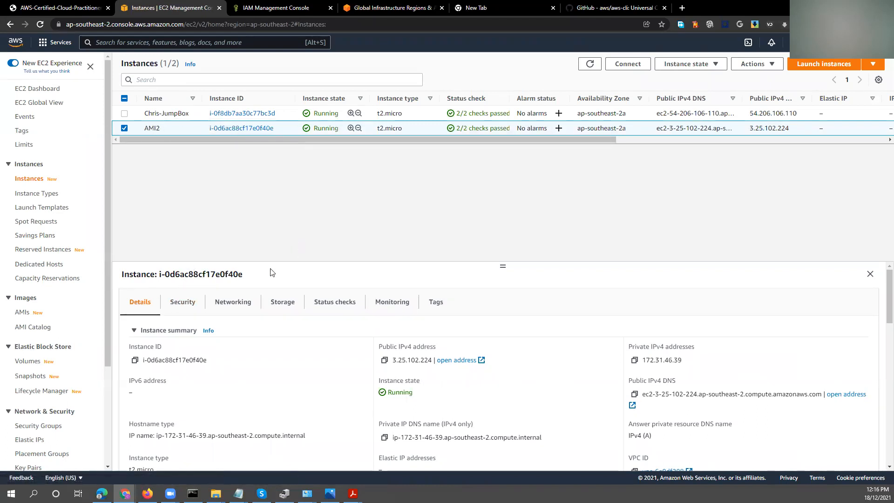
Enlarge the AMI2 details pane and examine its instance ID, hostname, instance type, platform details and launch time.
drag(499, 214, 499, 149)
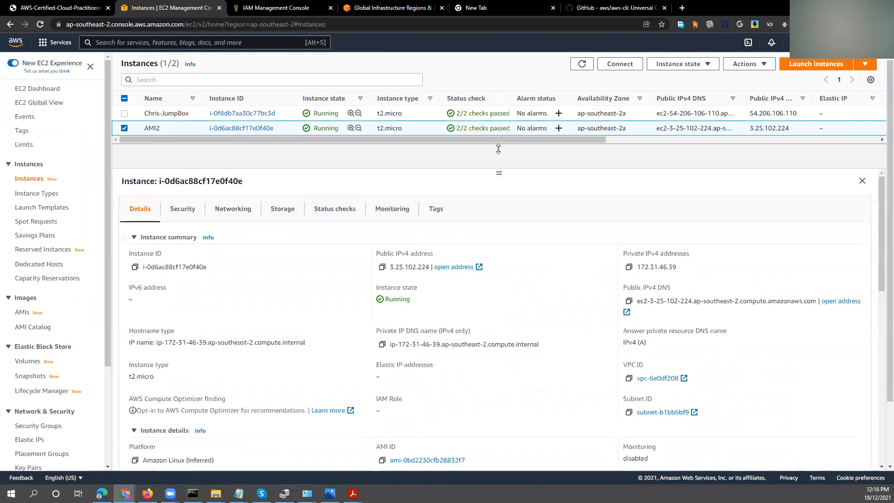
drag(212, 269, 122, 273)
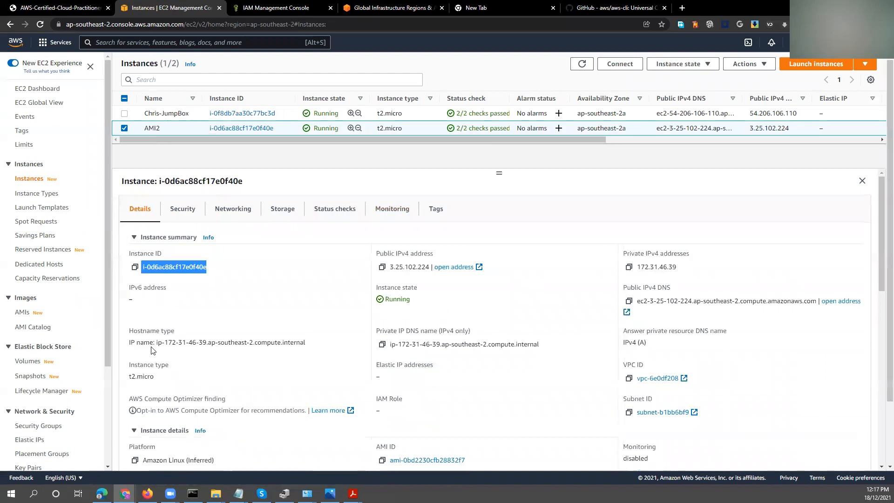
mouse_move(163, 342)
mouse_down()
mouse_move(310, 345)
mouse_move(159, 343)
mouse_up()
click(255, 359)
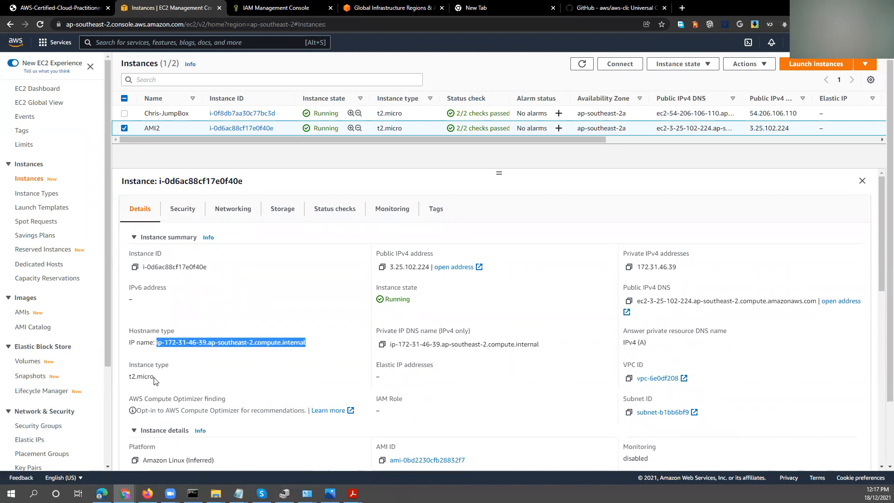
drag(155, 377, 131, 377)
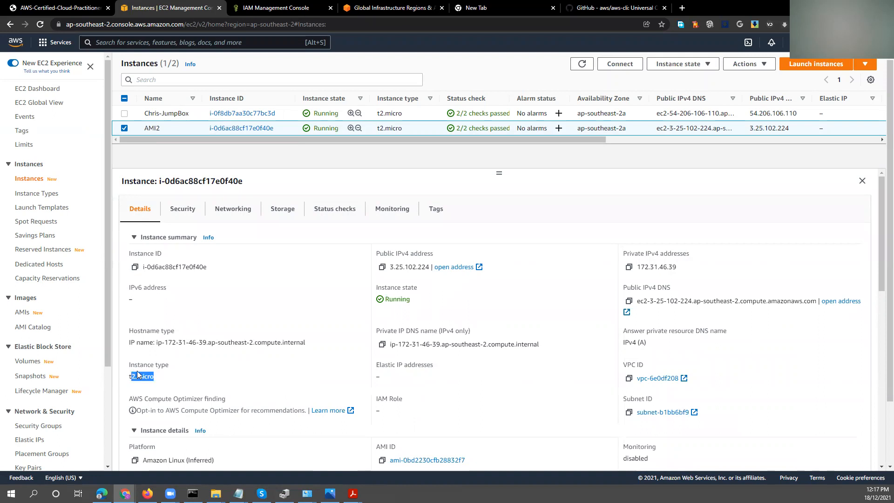
scroll(172, 410, down, 2)
drag(183, 401, 131, 400)
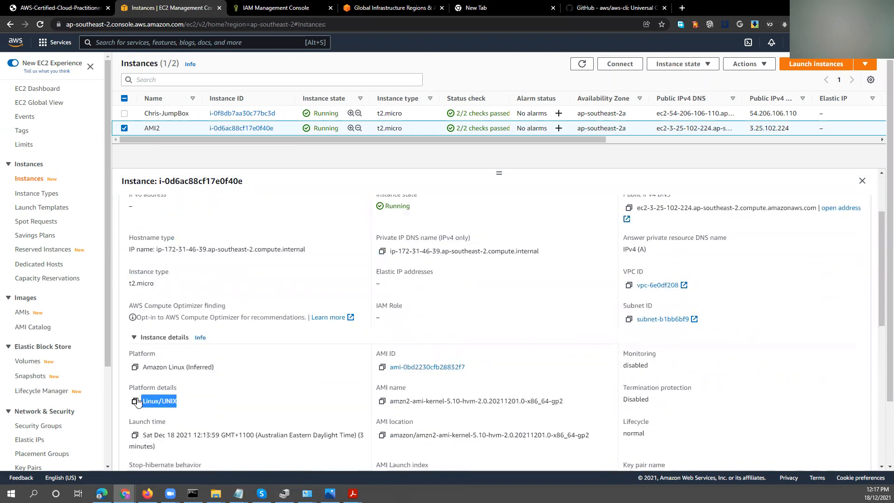
drag(184, 435, 255, 433)
scroll(255, 433, down, 2)
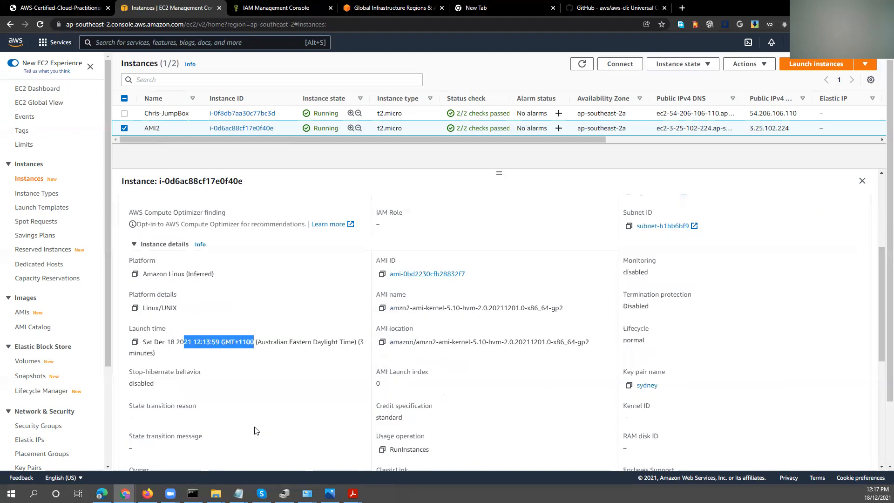
Check AMI2's instance state, open its public IPv4 address in the browser and return to the EC2 instances page.
scroll(368, 335, up, 4)
drag(418, 302, 377, 305)
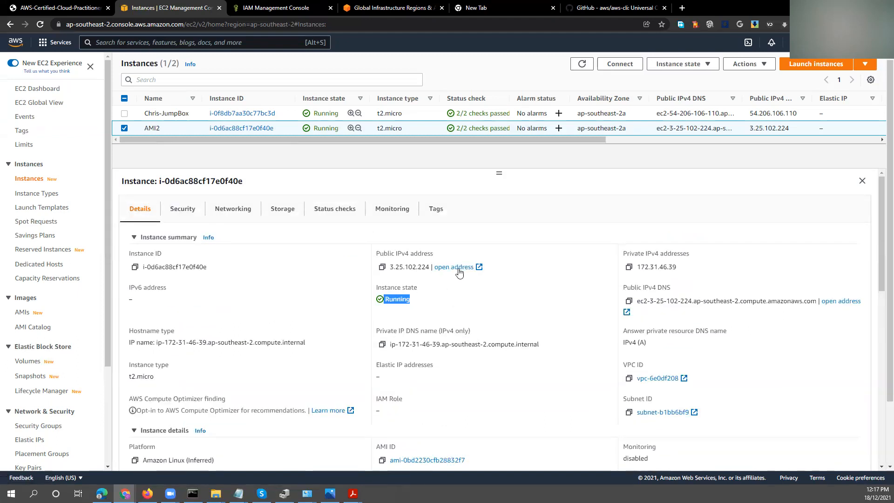
click(477, 269)
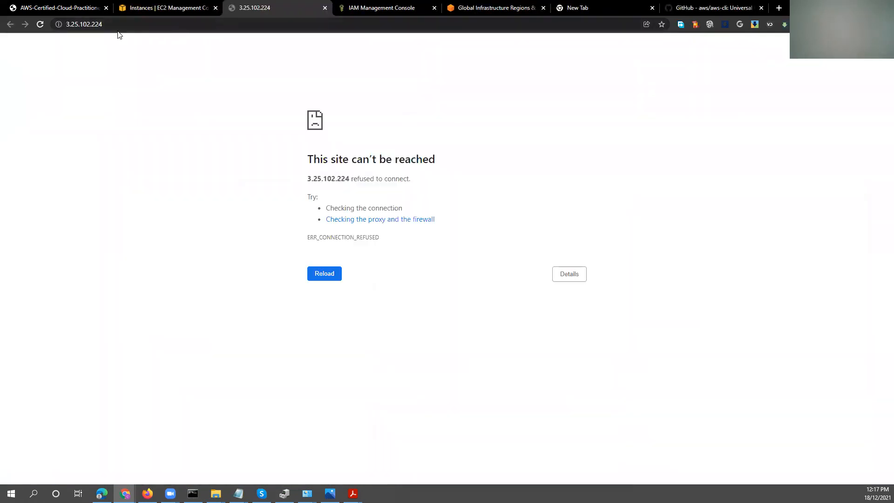
click(163, 8)
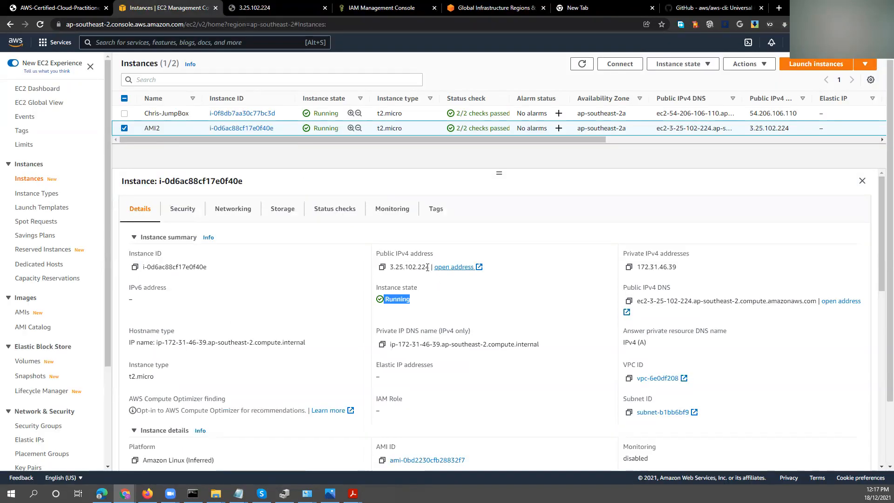
Copy AMI2's public IPv4 address from the instance summary.
drag(429, 266, 390, 266)
right_click(391, 267)
click(418, 275)
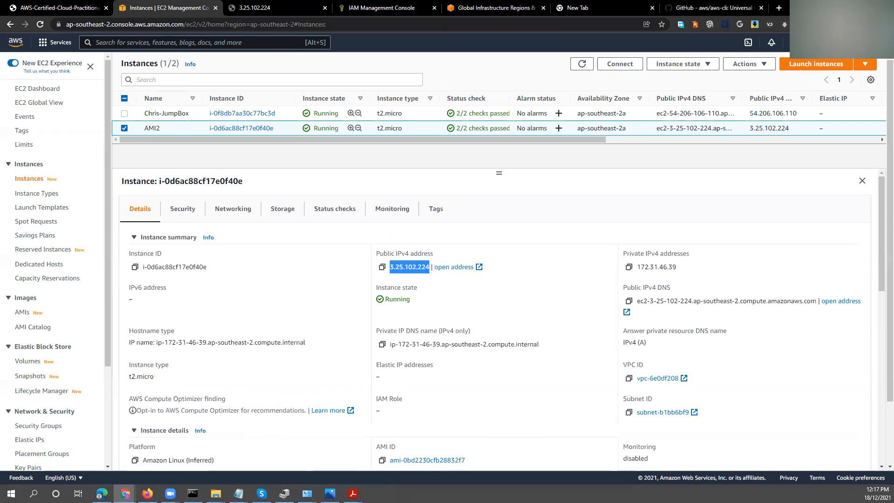
Start PuTTY from the Installers folder, open an SSH connection to 3.25.102.224 on port 22 and trust the server's host key.
click(33, 494)
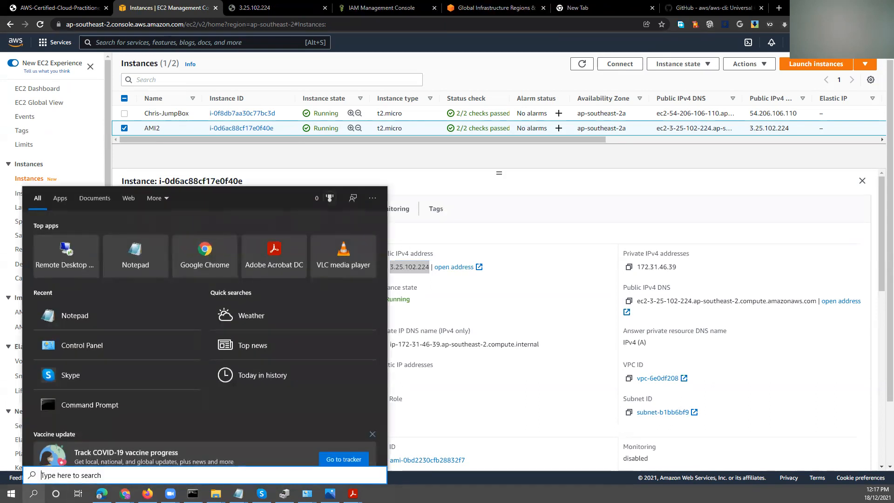
text(PUTTY)
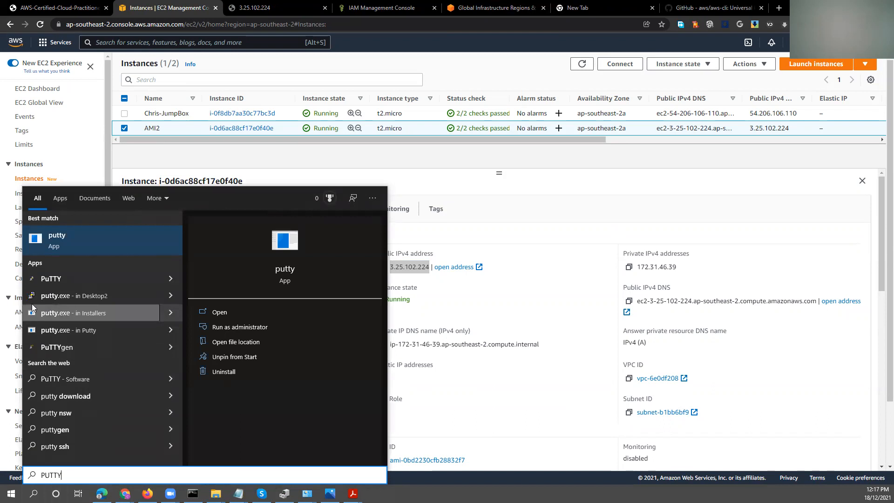
click(55, 312)
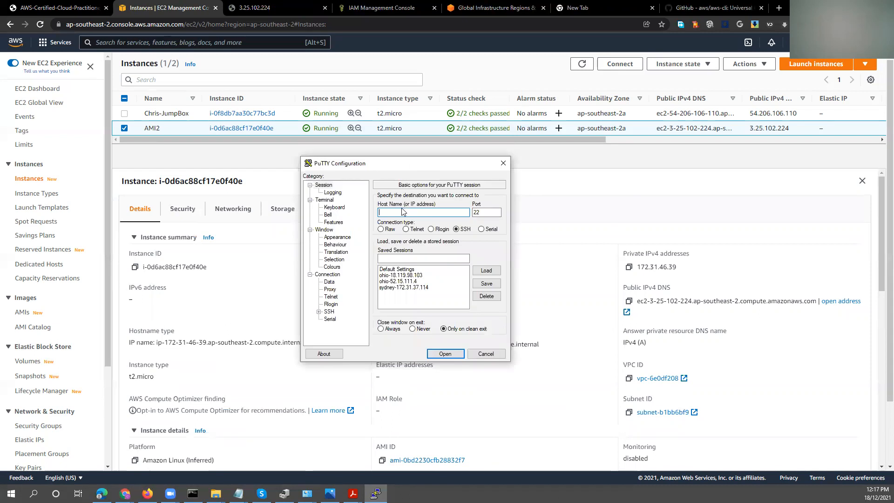
key(ctrl+v)
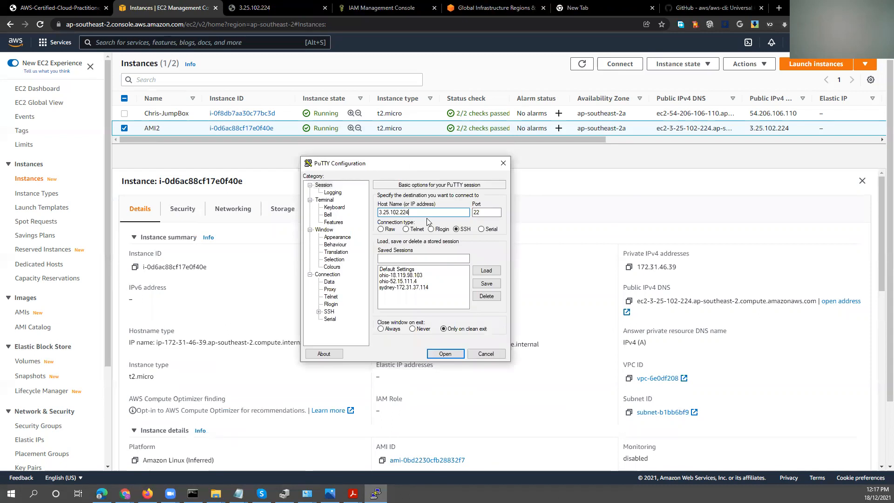
click(444, 353)
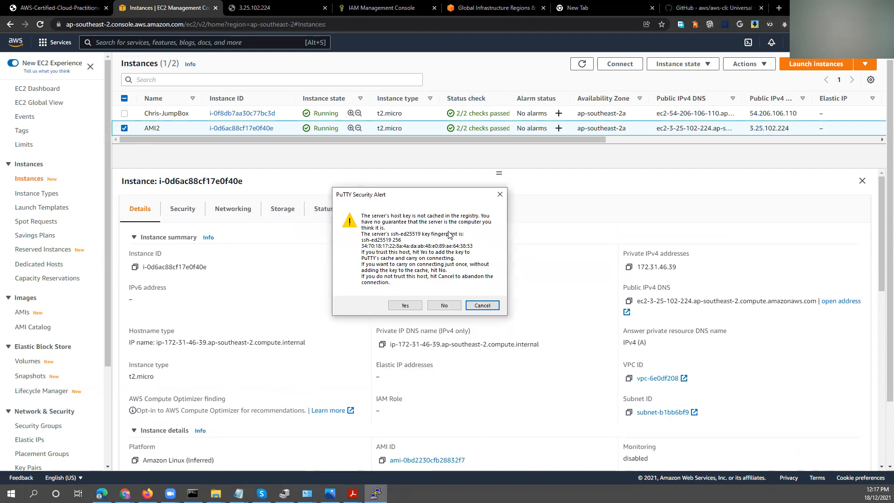
click(404, 306)
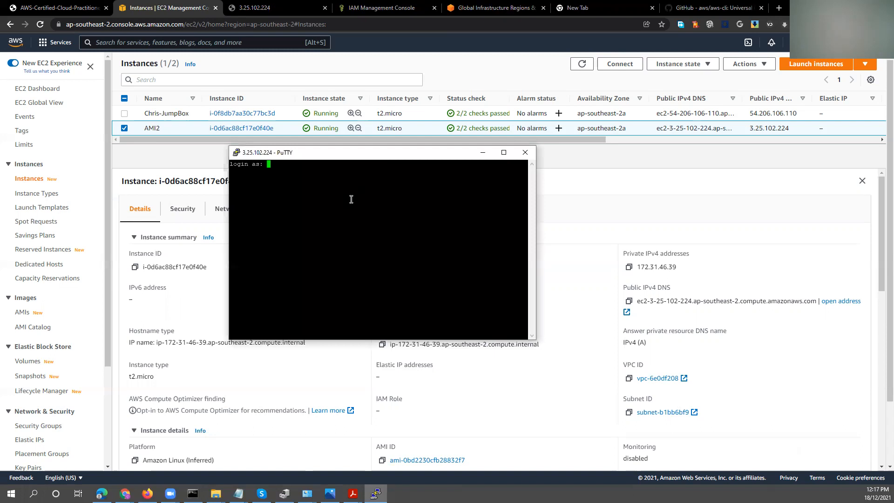
Try to log in as ec2-user without a private key and close the terminal session.
text(EC2-USER)
key(BackSpace)
key(BackSpace)
key(BackSpace)
key(BackSpace)
key(BackSpace)
key(BackSpace)
key(BackSpace)
key(BackSpace)
text(ec2-user)
key(Return)
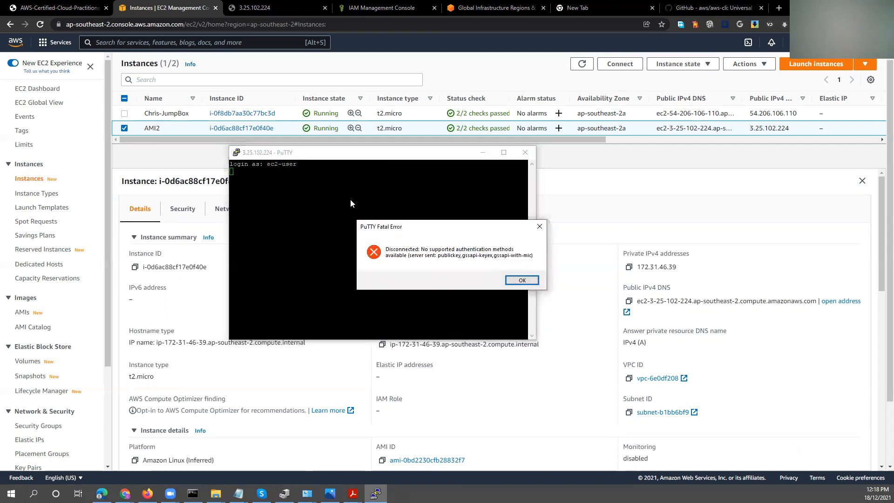
click(522, 280)
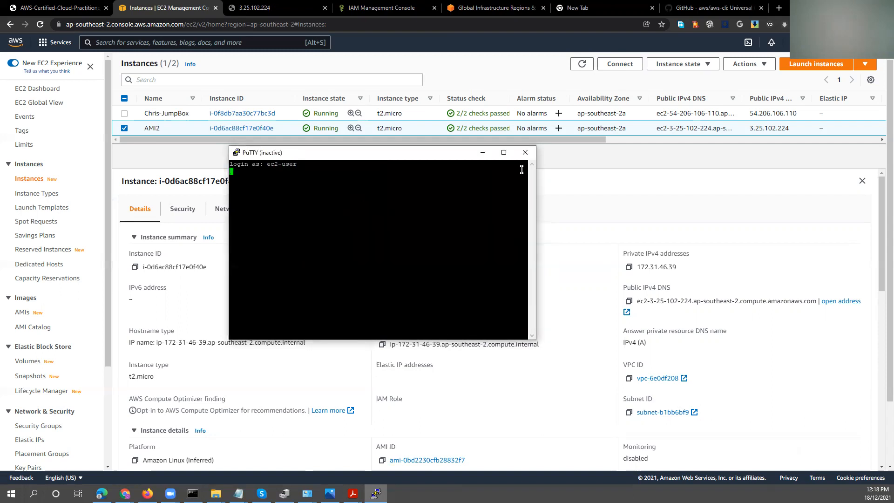
click(525, 152)
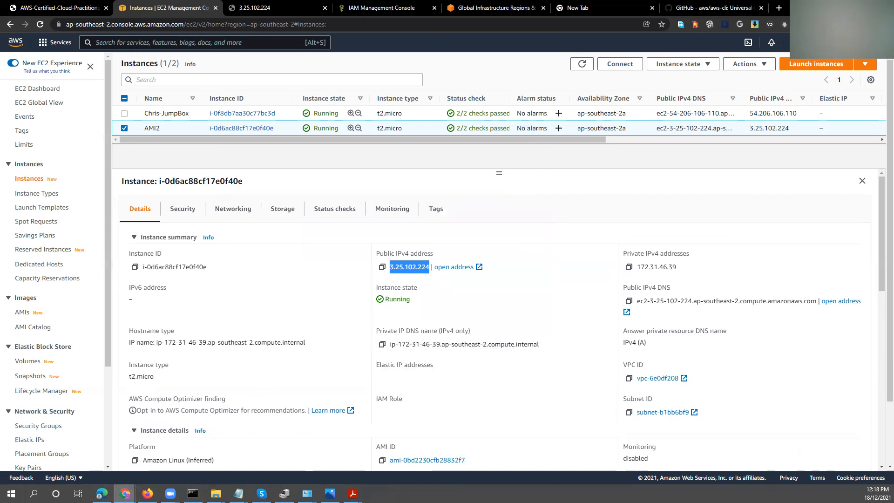
click(34, 494)
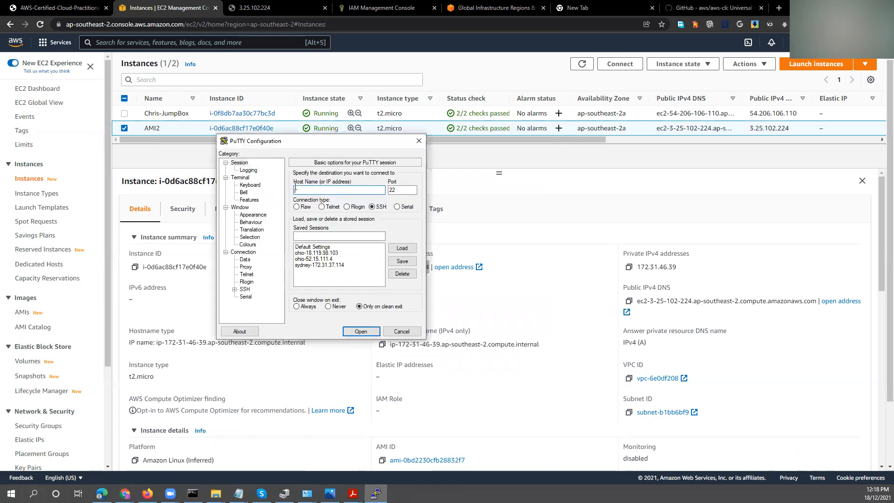
key(ctrl+v)
text(ec2-user@)
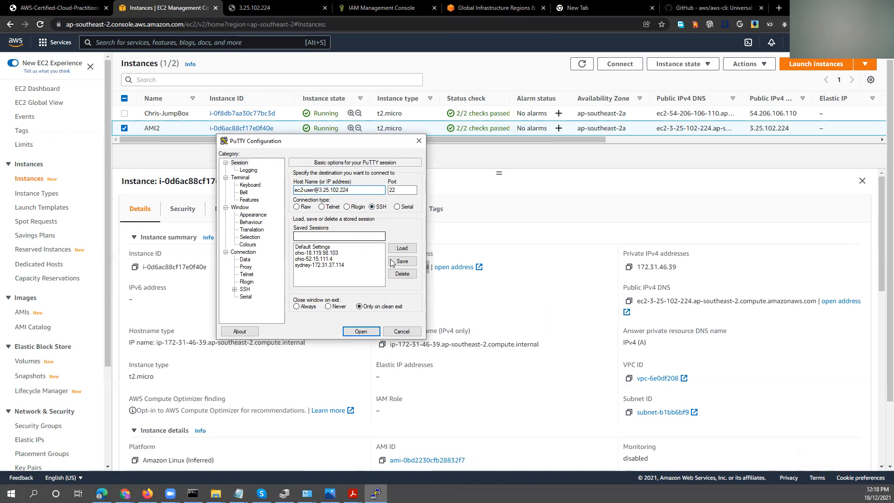
Set SYDNEY-PRIVATE.ppk from Downloads as the private key file for SSH authentication.
click(235, 289)
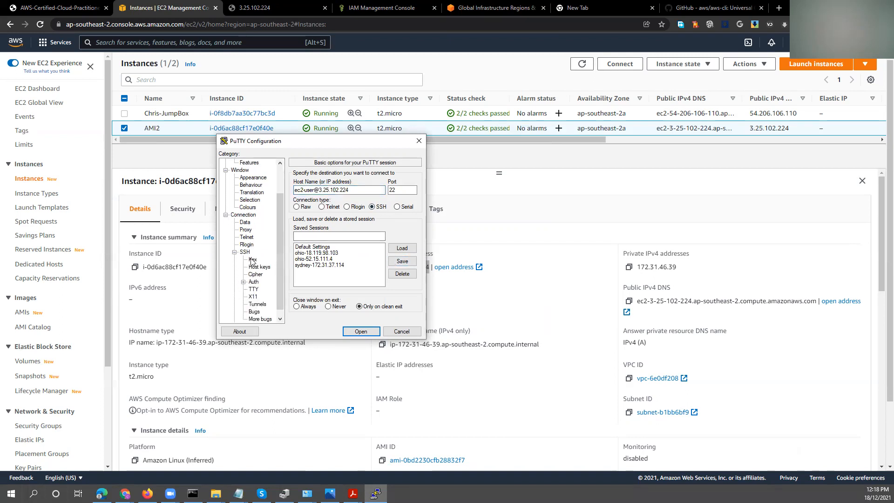
click(243, 282)
click(254, 282)
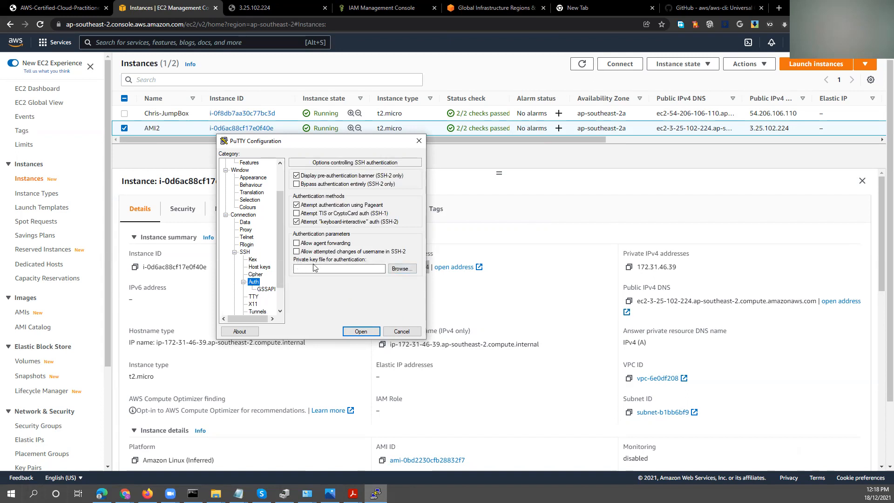
click(396, 268)
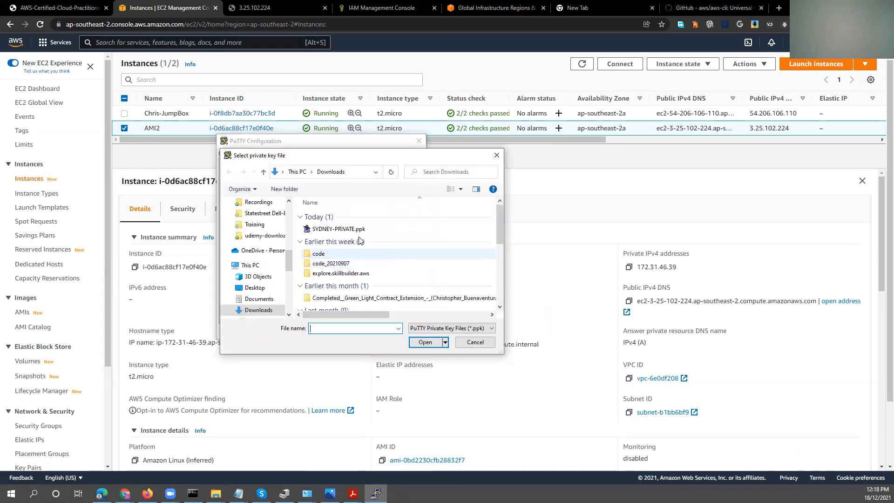
click(325, 229)
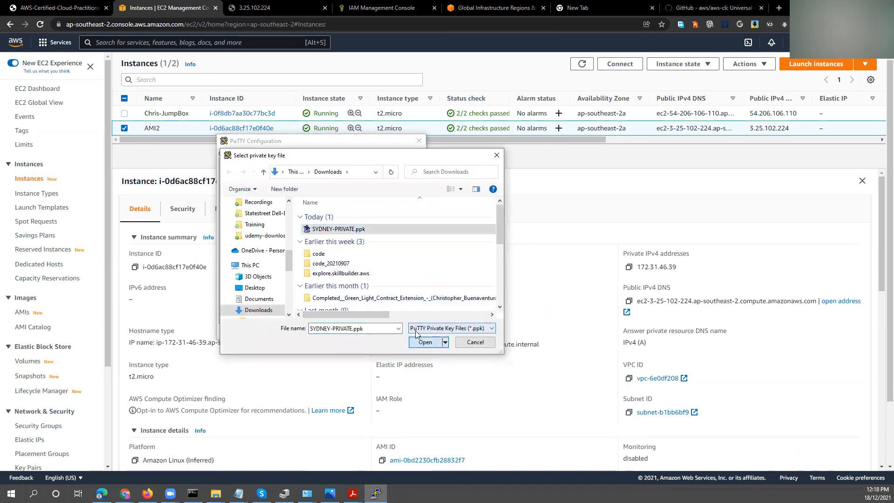
click(433, 342)
Save the connection settings as a session named ami2 and open the connection.
drag(280, 216, 259, 181)
click(239, 163)
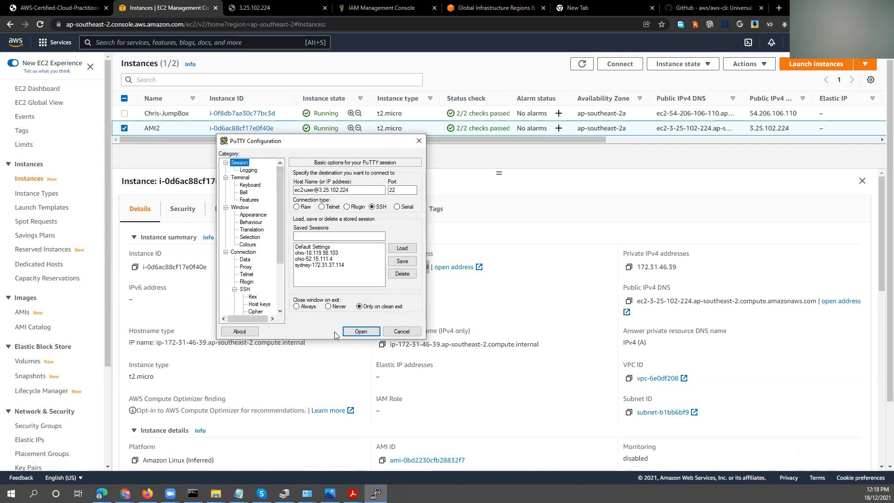
click(349, 238)
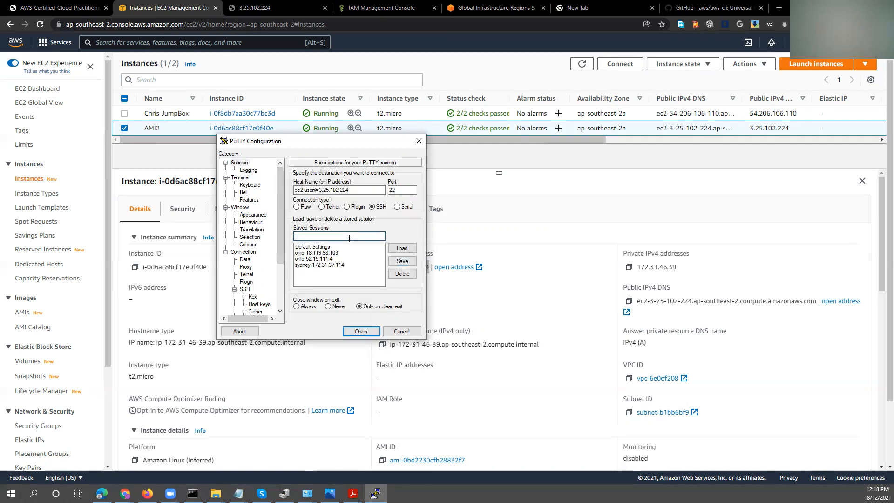
text(ami2)
click(402, 260)
click(362, 331)
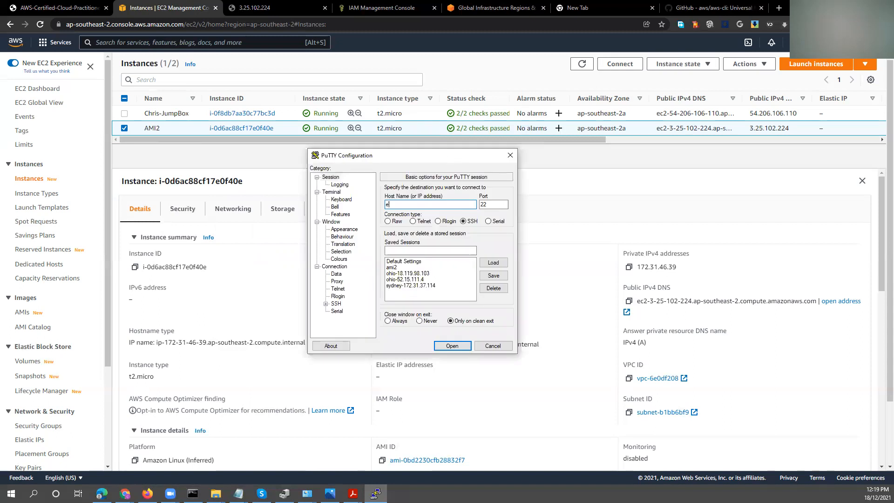
click(408, 273)
click(489, 263)
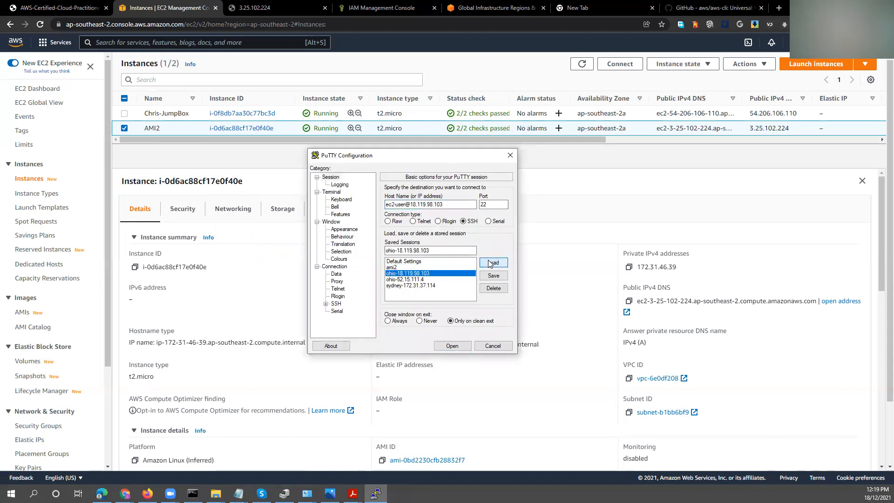
drag(444, 204, 414, 205)
text(3.25.102.224)
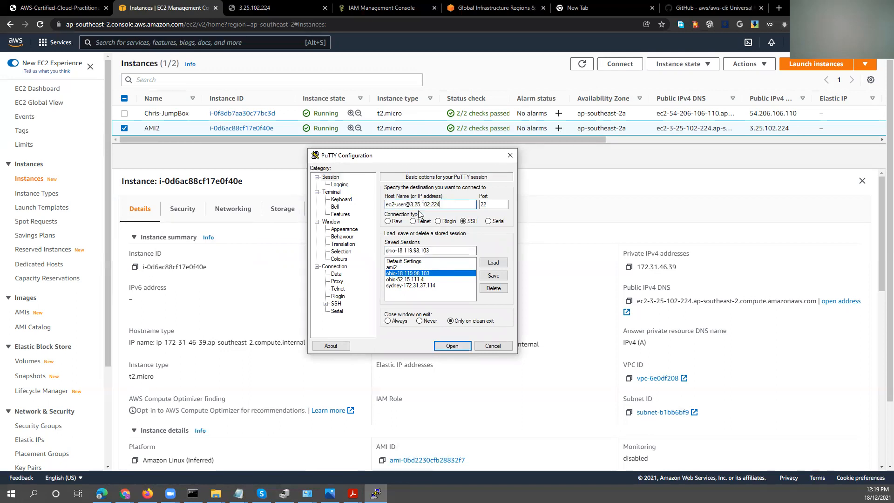
Show all file types in Downloads, choose SYDNEY-PUBLIC as the SSH authentication key file and try to open the connection.
click(325, 303)
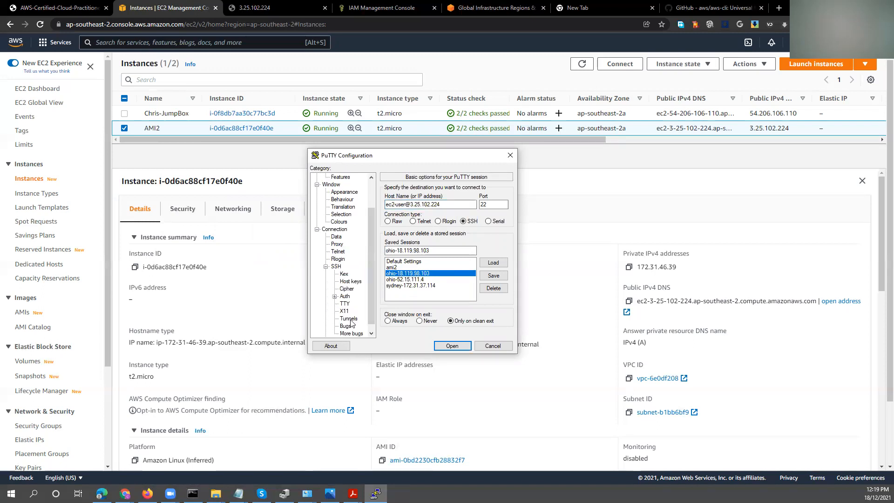
click(346, 297)
click(465, 283)
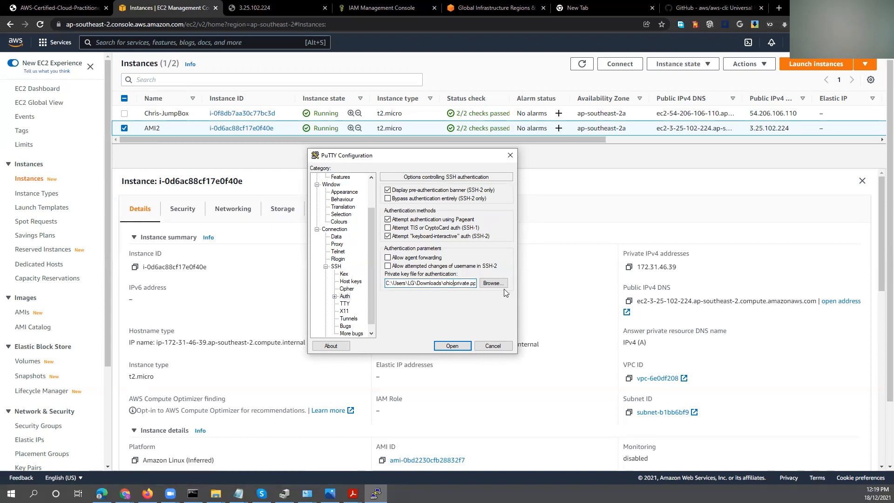
click(493, 283)
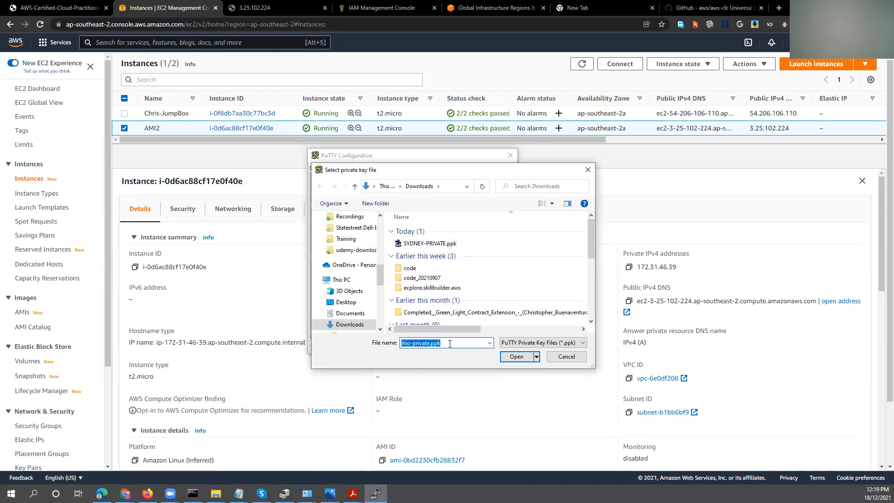
text(*)
key(Return)
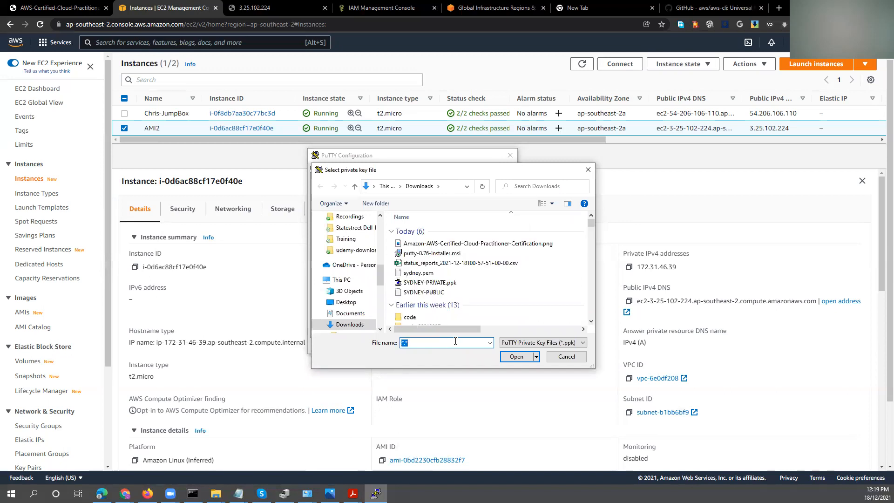
click(434, 292)
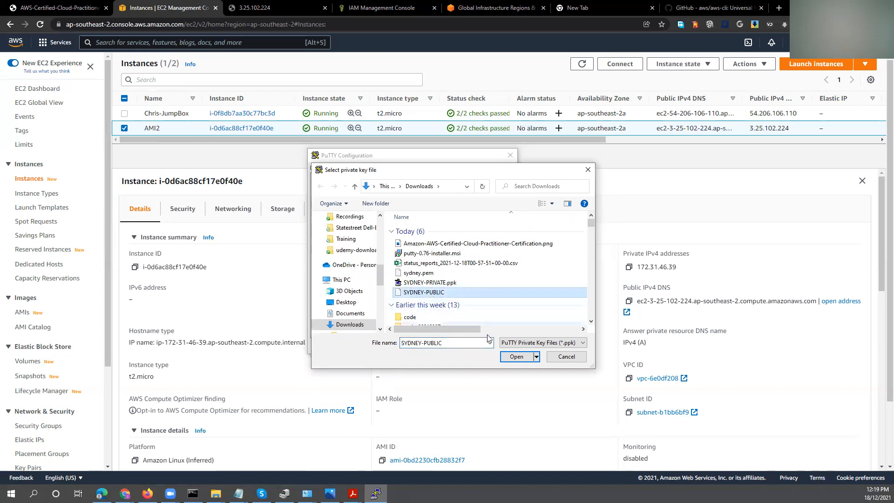
key(Return)
scroll(368, 204, up, 5)
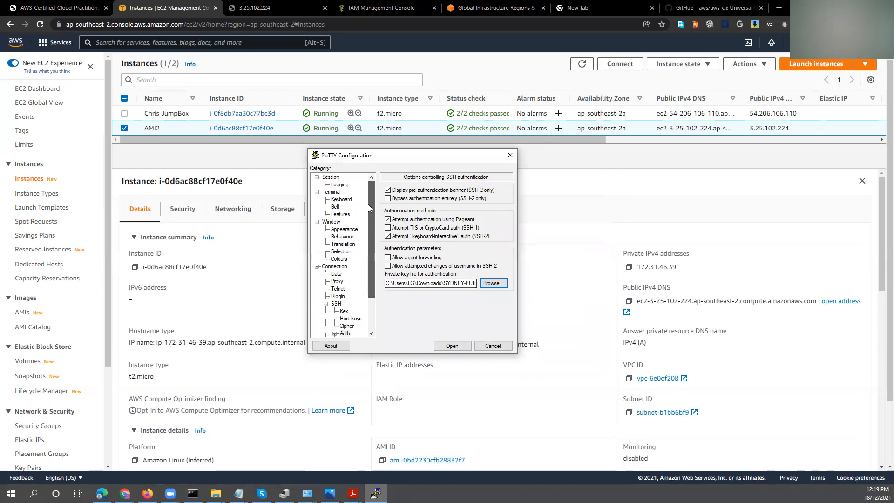
click(331, 178)
click(449, 345)
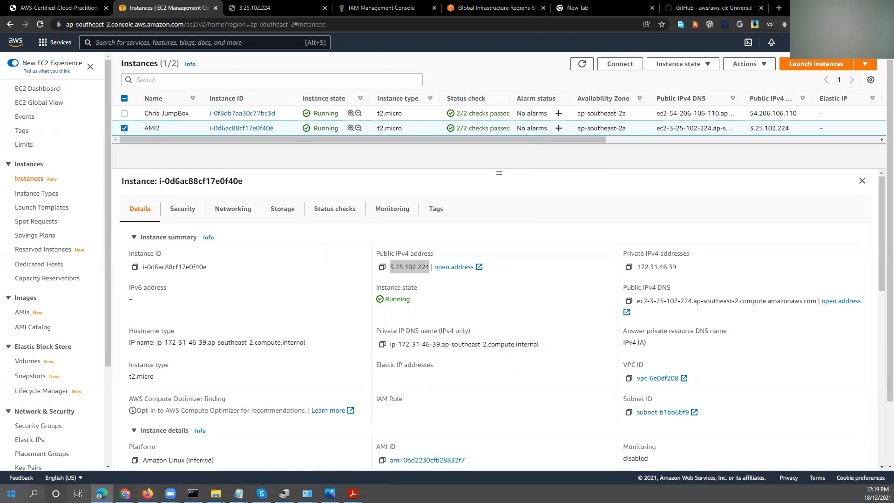
Open PuTTY and load the saved session ami2.
click(33, 494)
text(putty)
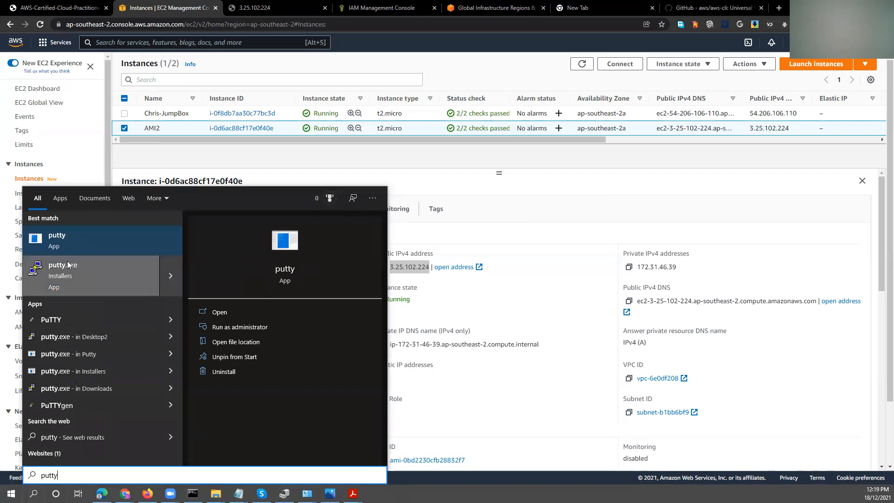
click(60, 243)
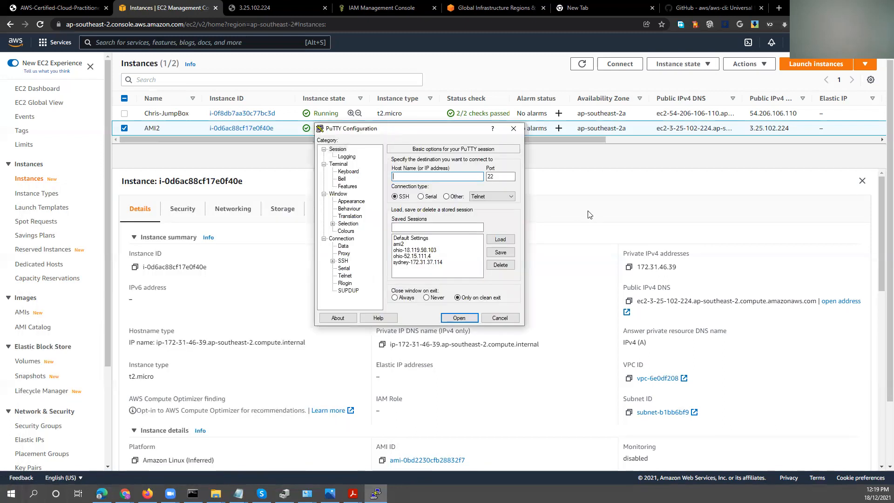
click(408, 244)
click(500, 239)
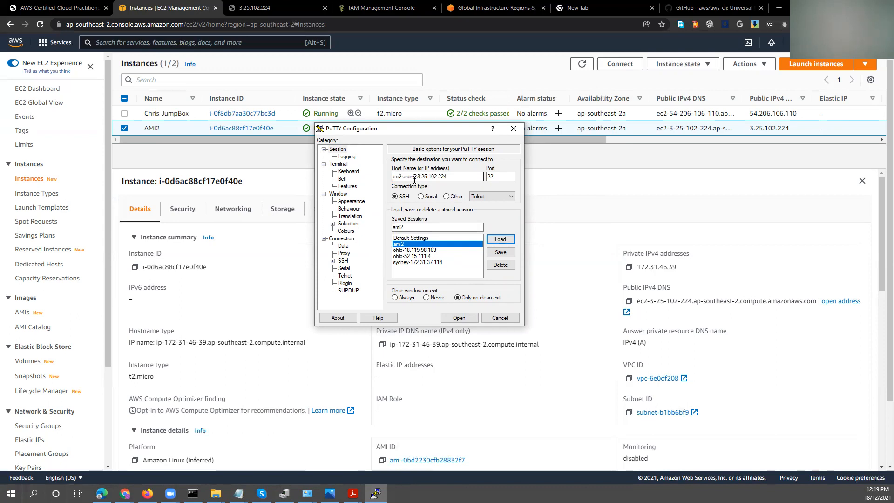
Select SYDNEY-PRIVATE.ppk from Downloads as the SSH authentication private key file and open the connection.
click(334, 261)
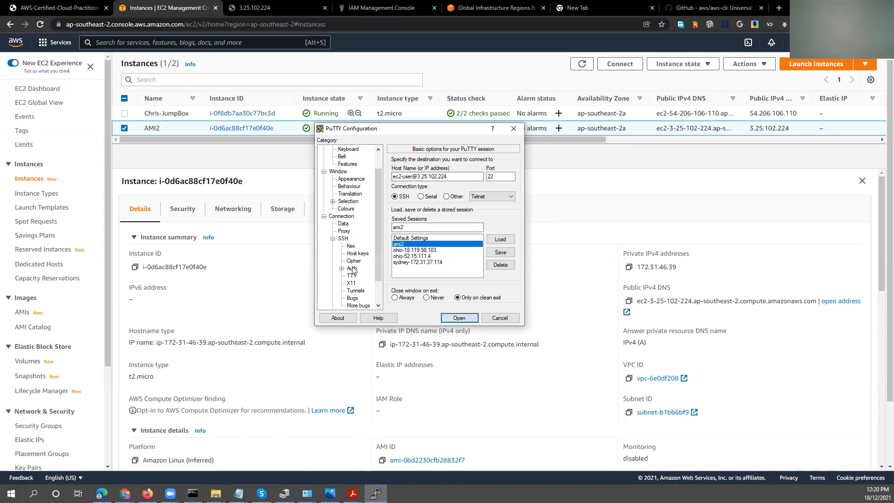
double_click(352, 268)
click(357, 276)
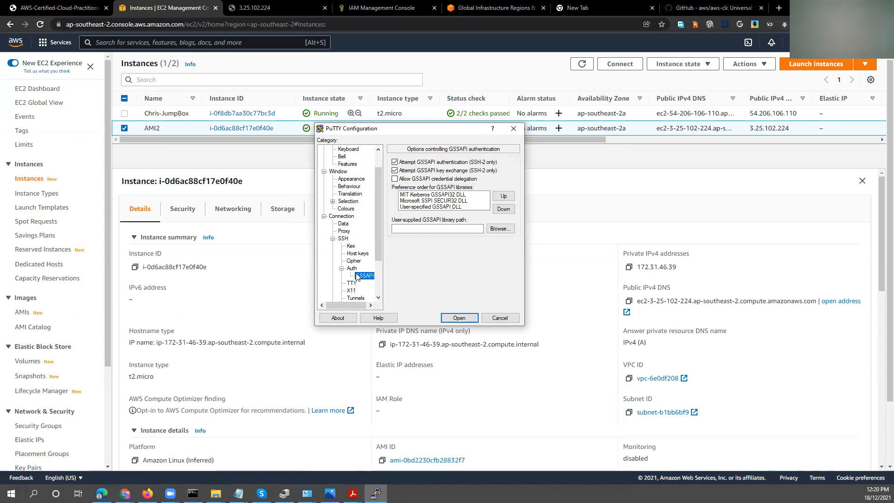
click(351, 269)
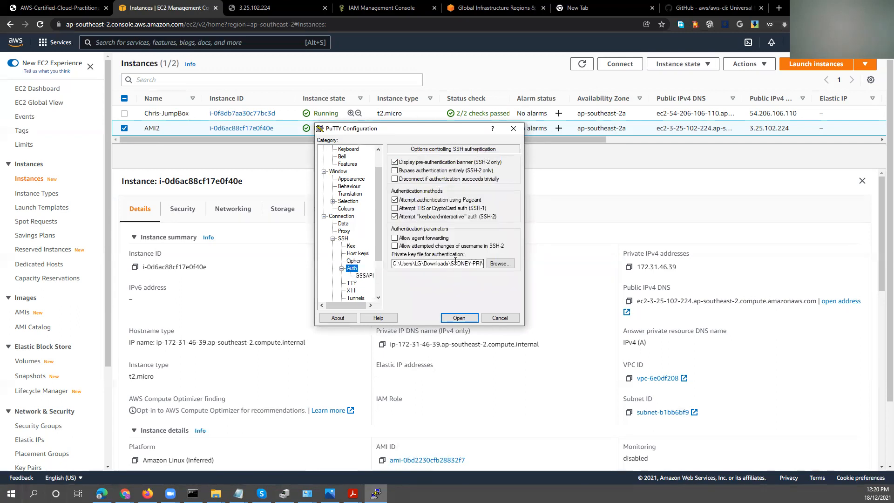
click(495, 264)
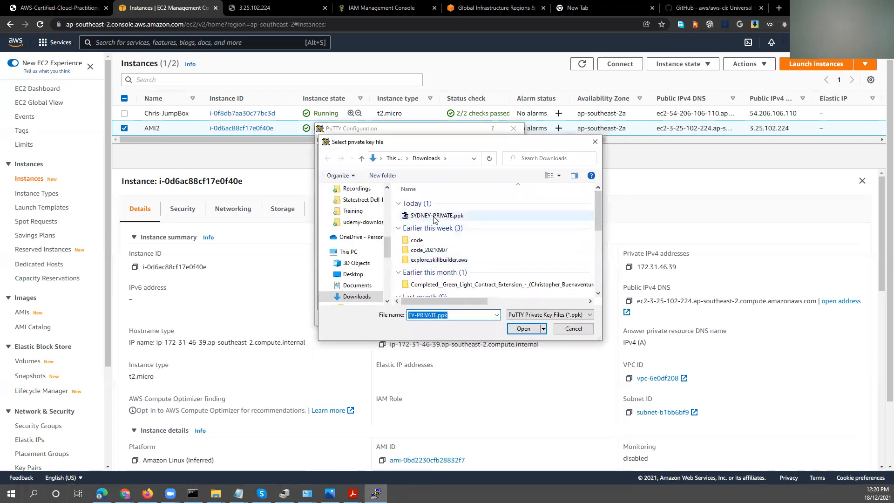
click(523, 331)
click(459, 317)
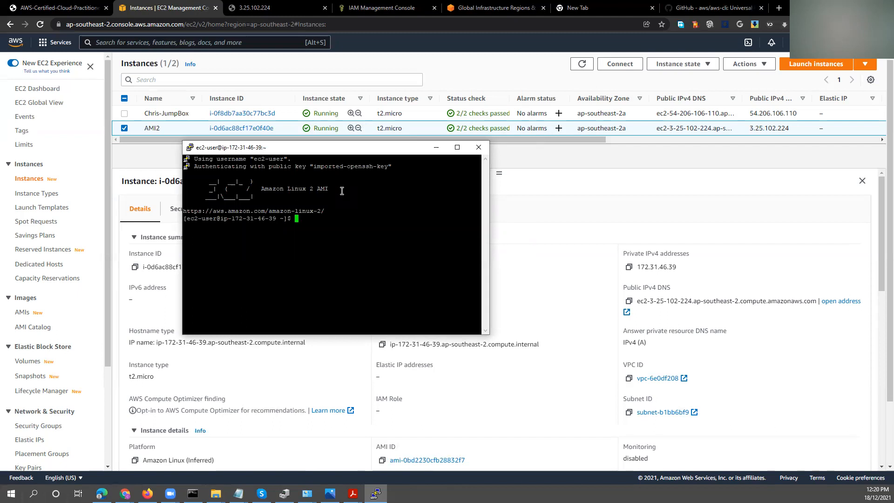
Set the PuTTY terminal font to Courier New, Bold, size 16, and reposition the enlarged terminal window.
right_click(325, 152)
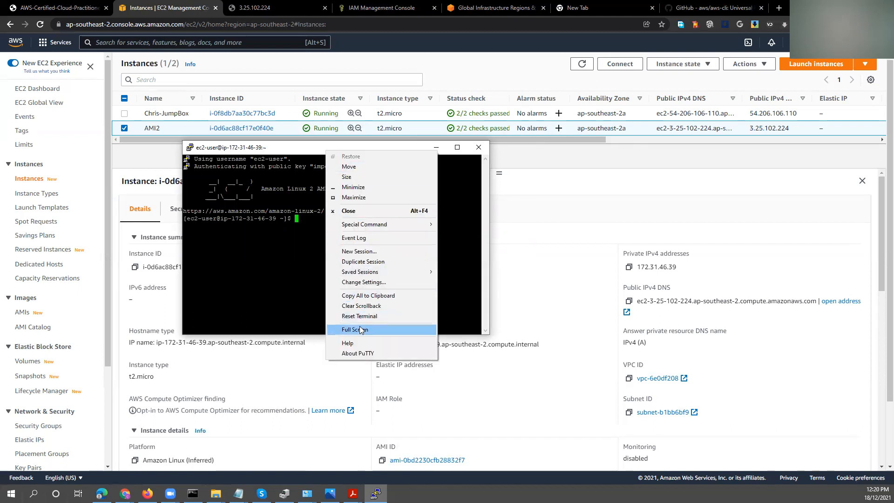
click(364, 282)
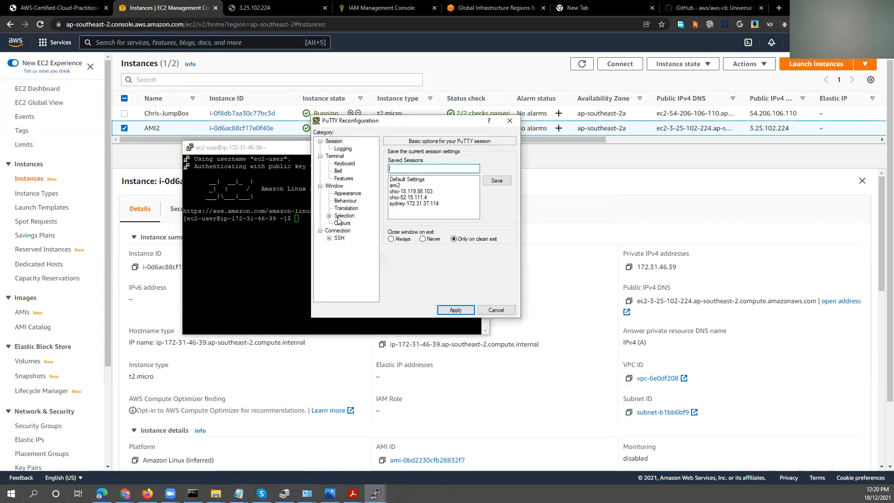
click(347, 193)
click(495, 209)
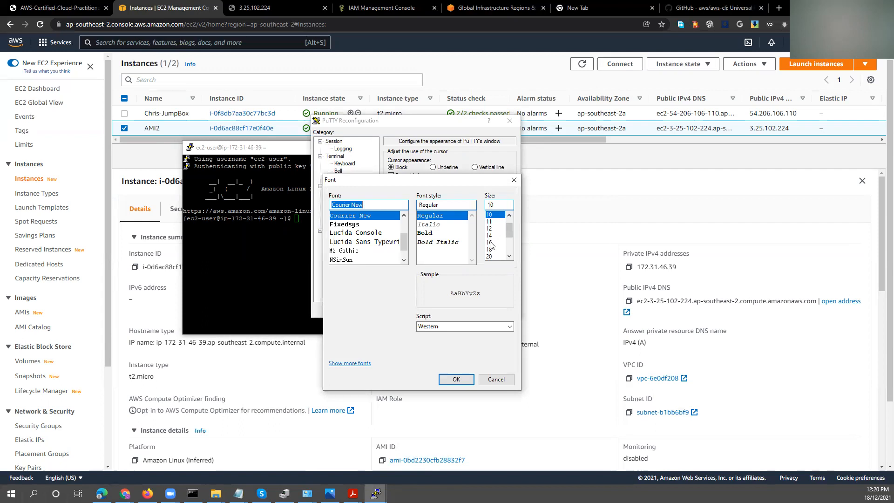
click(490, 243)
click(439, 232)
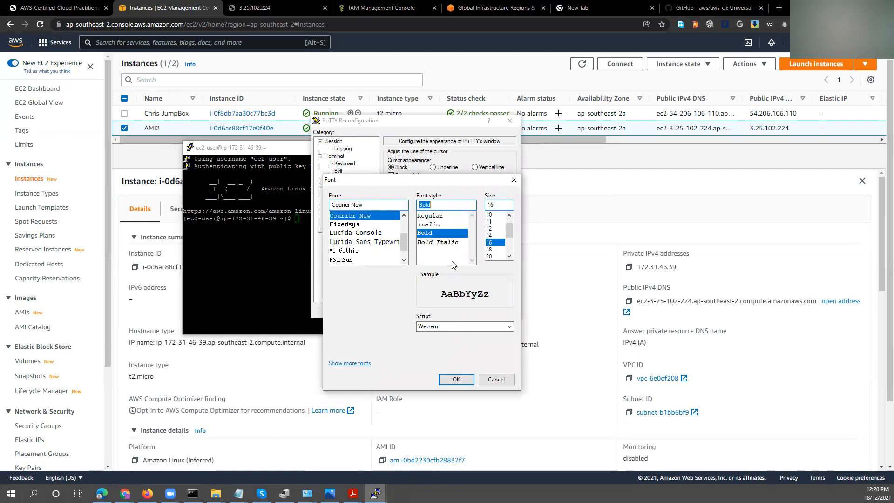
click(449, 380)
click(458, 310)
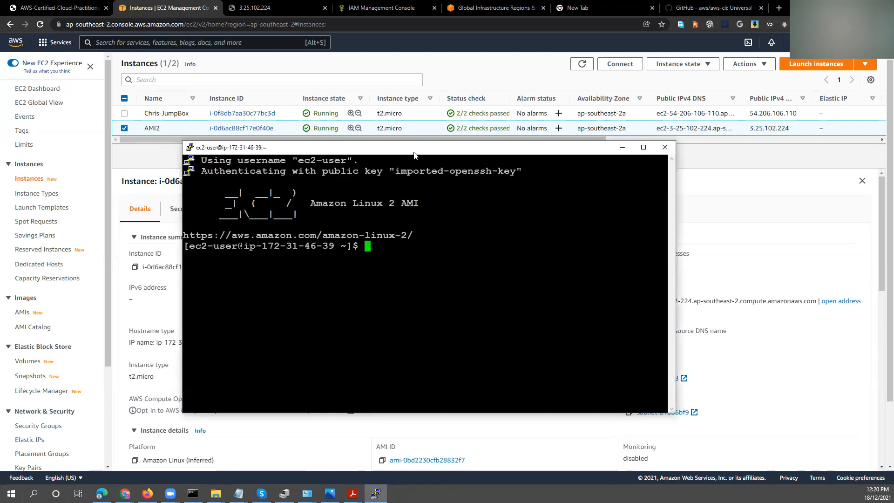
drag(416, 144, 460, 108)
right_click(456, 112)
click(394, 227)
double_click(409, 218)
key(Return)
key(Return)
key(Return)
key(Return)
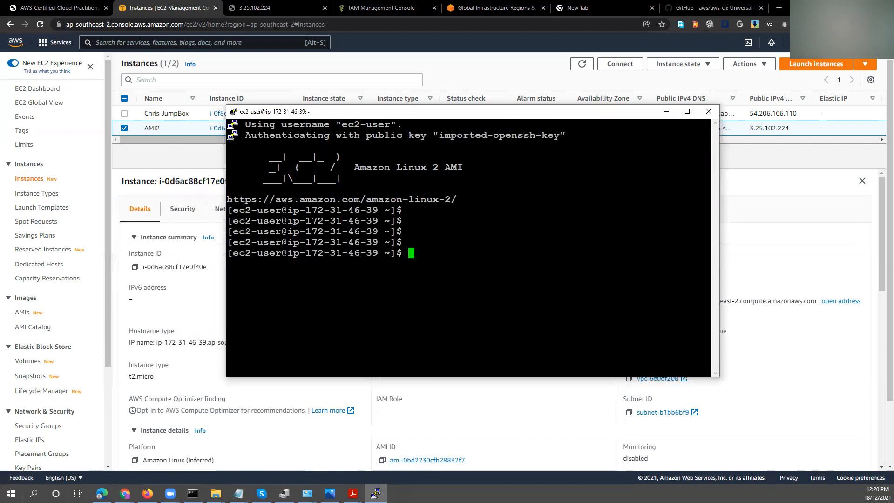
key(alt+Tab)
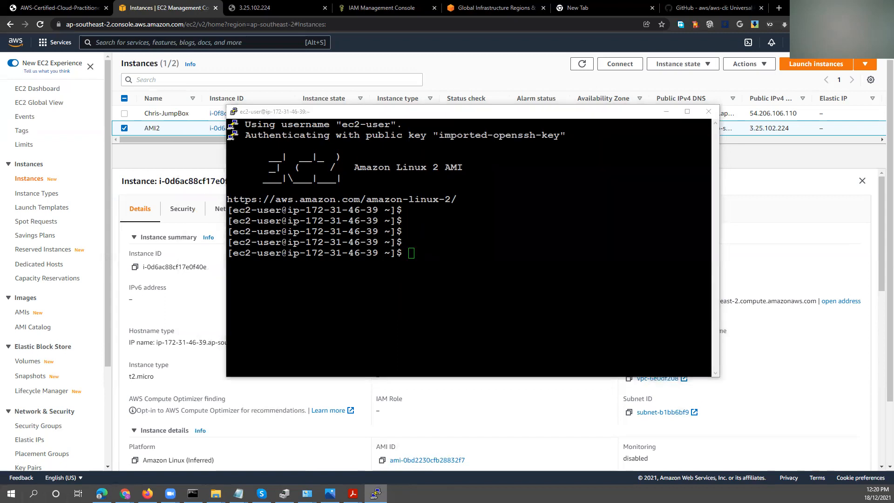
key(alt+Tab)
drag(531, 192, 893, 195)
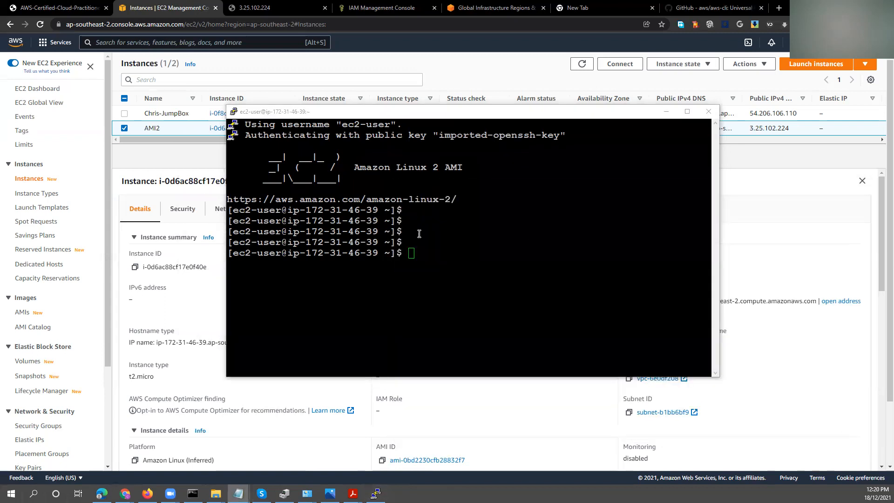
Switch the terminal session to the root user with sudo su.
click(421, 232)
text(sud)
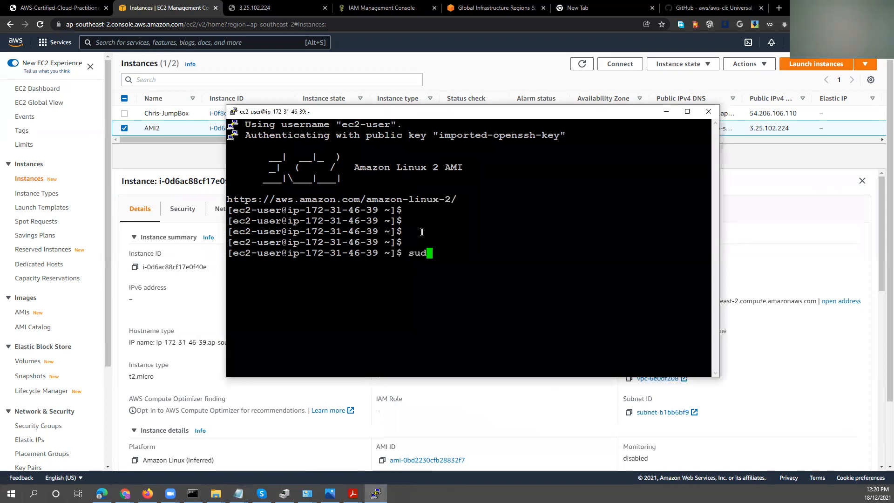
text(o su)
key(Return)
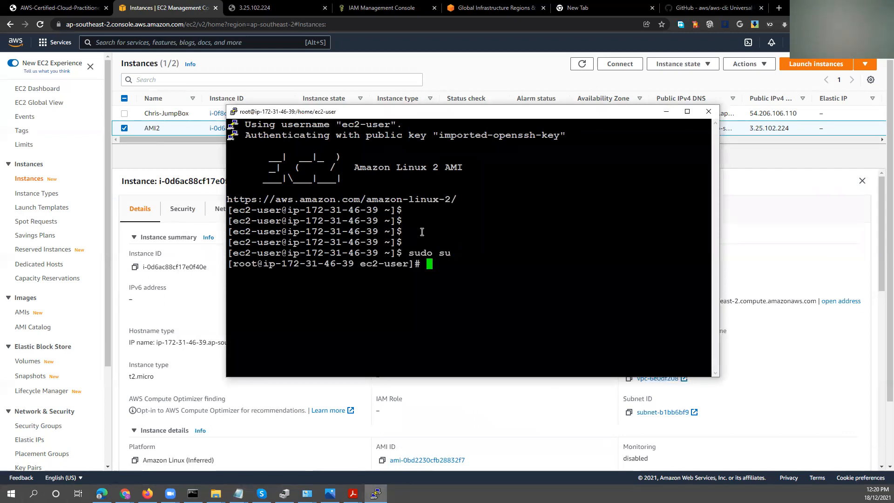
Update the server's packages with the command yum update -y.
text(yum ions)
key(BackSpace)
key(BackSpace)
key(BackSpace)
text(nstall)
key(BackSpace)
key(BackSpace)
key(BackSpace)
key(BackSpace)
key(BackSpace)
key(BackSpace)
key(BackSpace)
text(update -y)
key(Return)
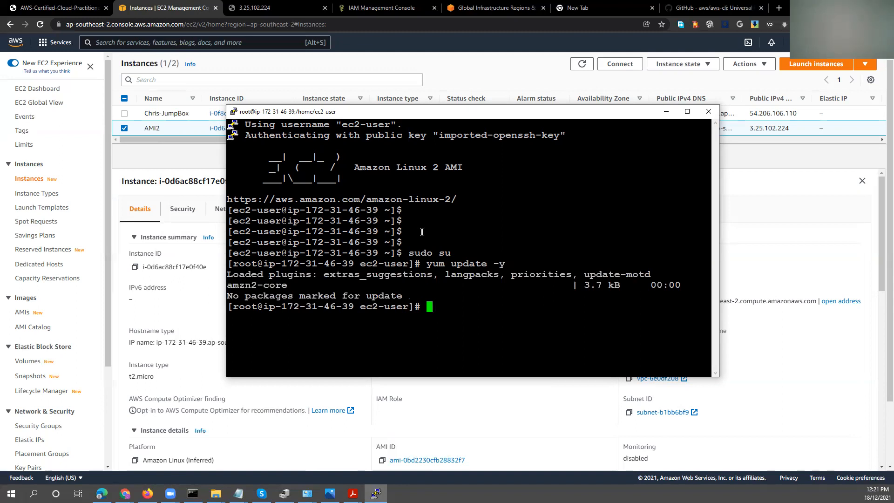
Install the Apache web server with the command yum install httpd -y.
text(yum inst)
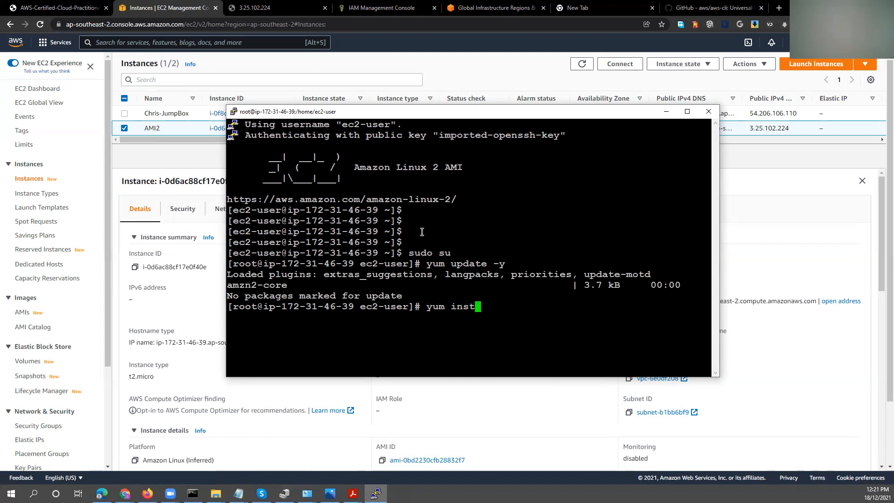
text(all httpd -y)
key(Return)
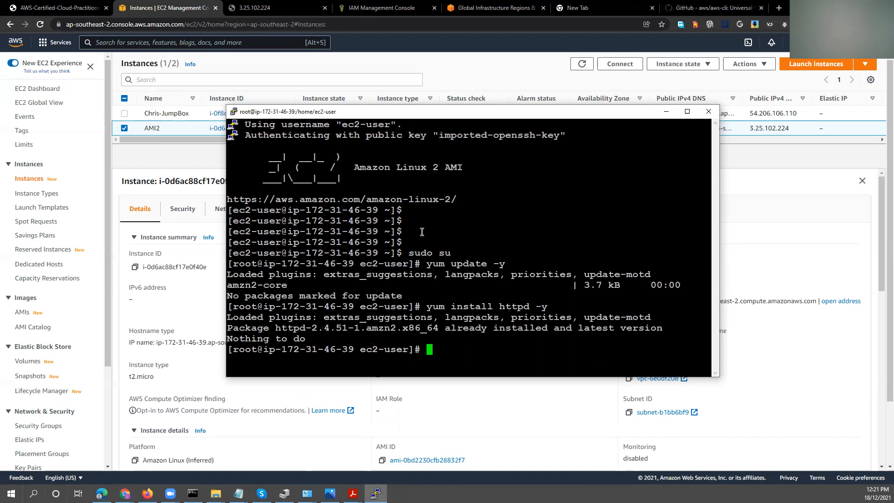
Start the Apache service with the command service httpd start.
text(service httpd start)
key(Return)
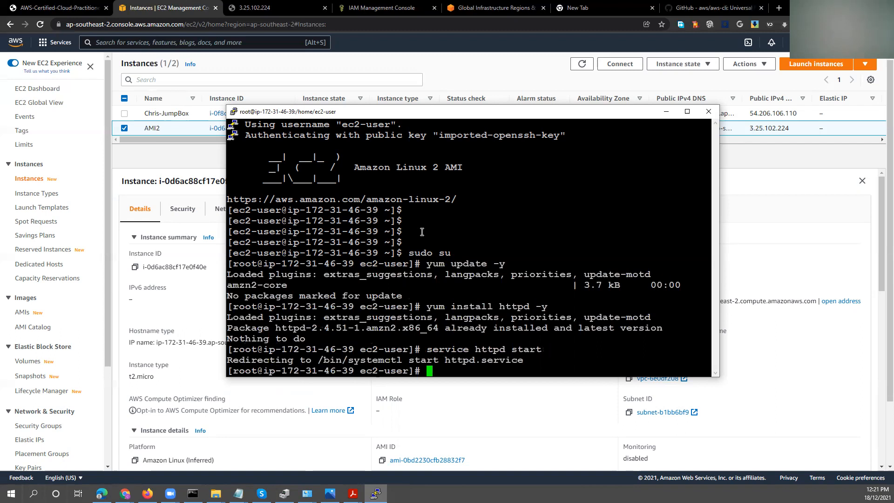
Check the Apache service with service httpd status and examine its Active line.
key(Up)
key(BackSpace)
key(BackSpace)
text(tus)
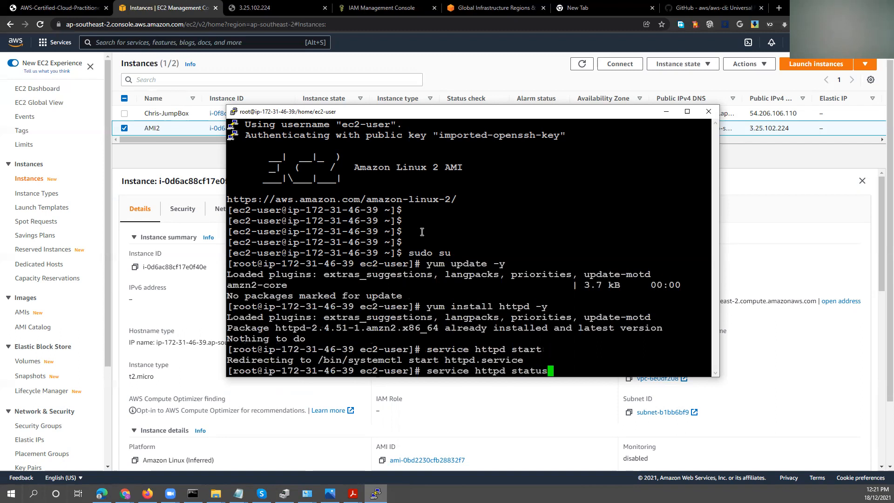
key(Return)
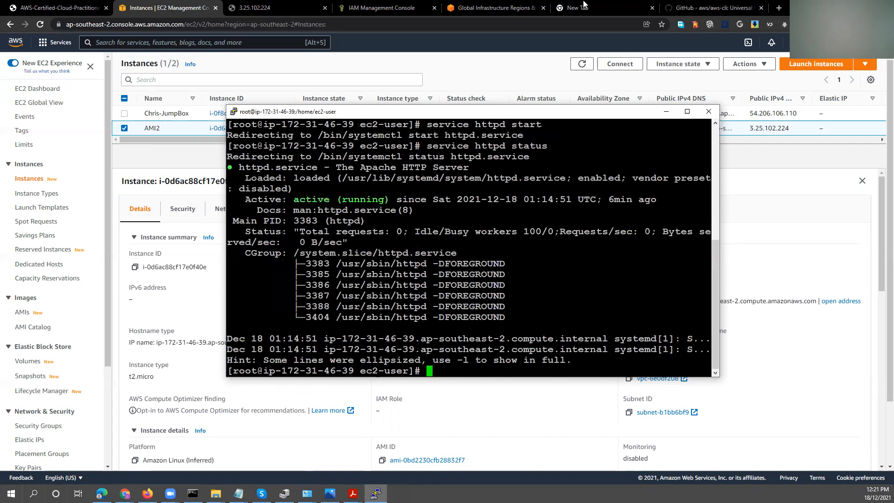
drag(292, 201, 390, 200)
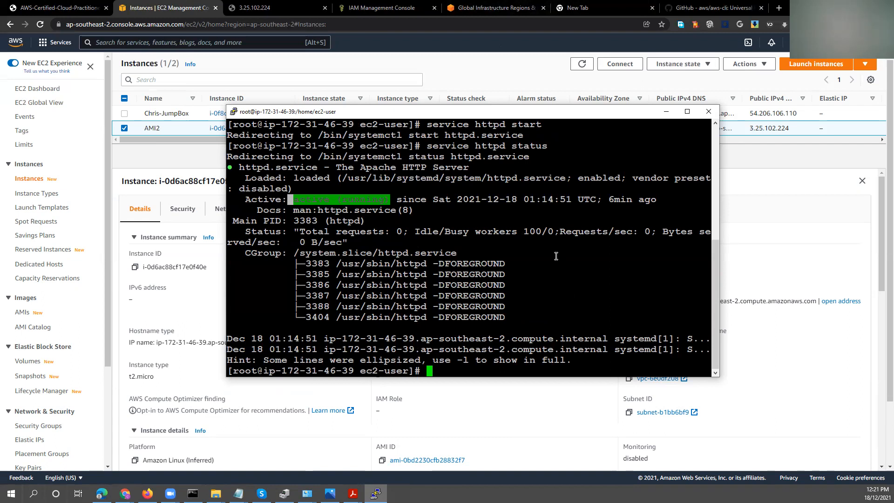
click(555, 256)
Change to the /var/www/html directory and list its contents with ls and ls -altr.
text(cd /var/www/html)
key(Return)
text(ls)
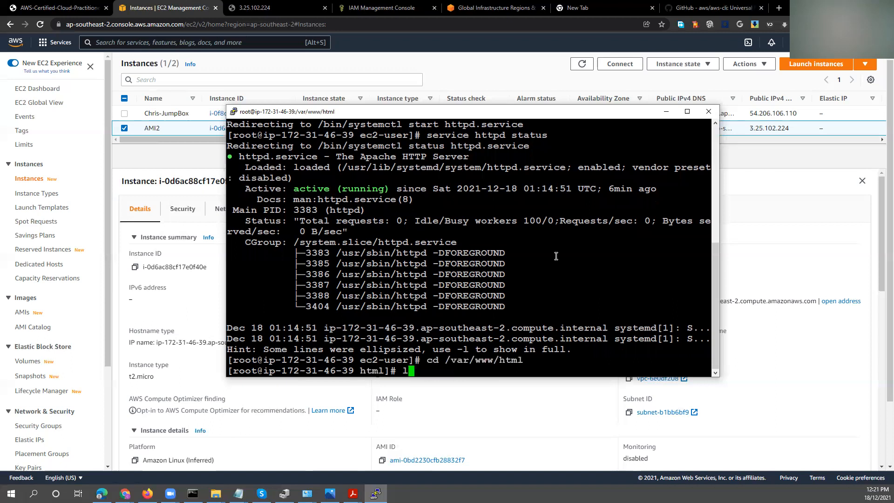
key(Return)
text(ls )
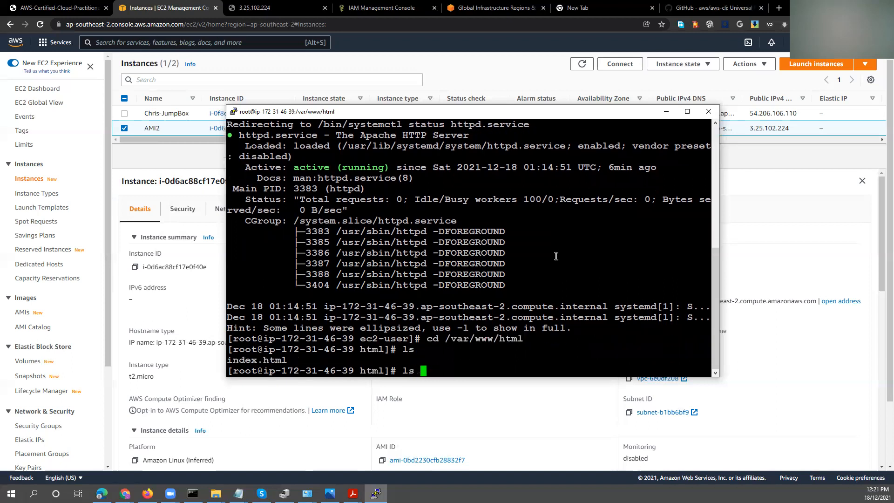
text(-altr)
key(Return)
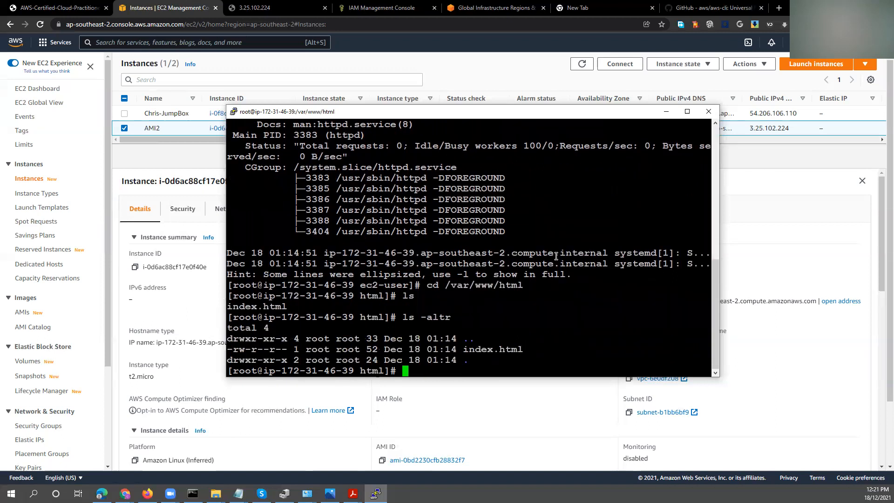
Display the contents of index.html with cat and examine the heading text.
text(cat index.html)
key(Return)
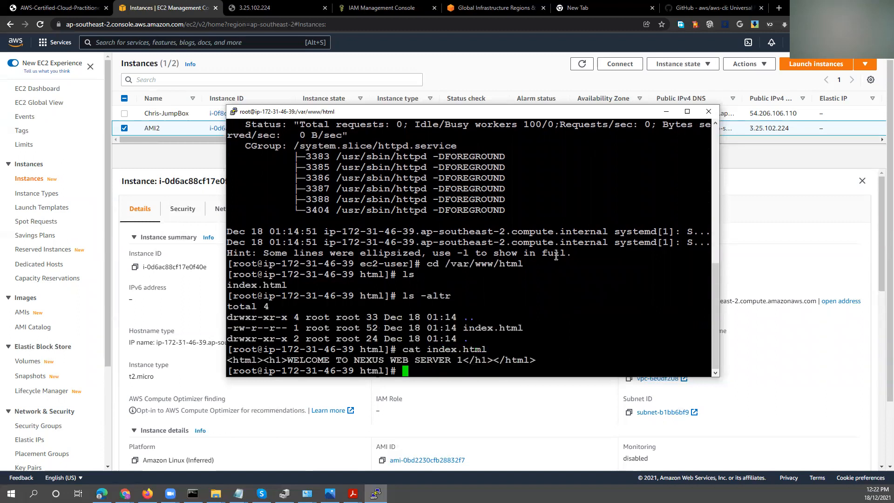
drag(313, 361, 493, 360)
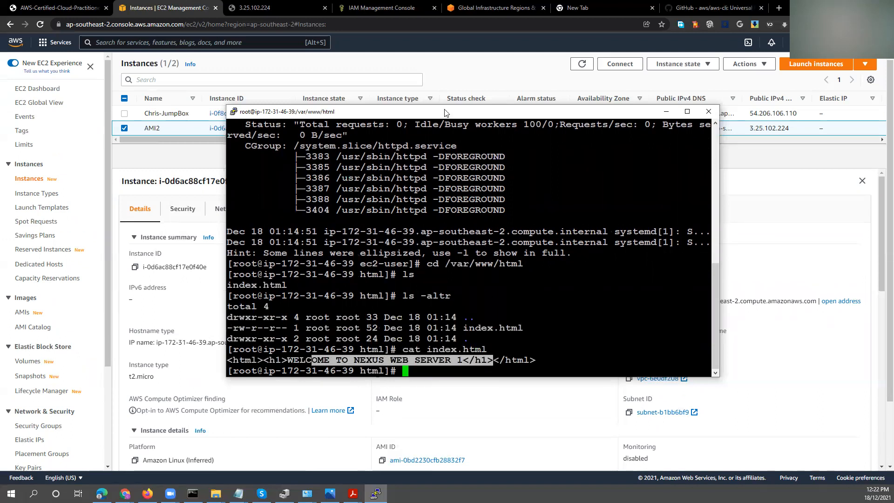
Copy AMI2's public IPv4 DNS name from the EC2 instance details and load it in a new browser tab.
click(468, 74)
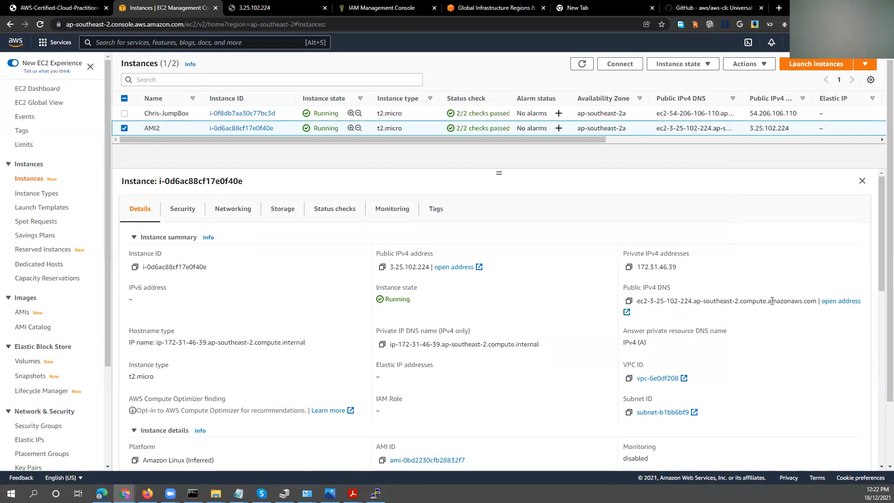
drag(672, 289, 817, 303)
click(643, 303)
right_click(787, 308)
click(789, 311)
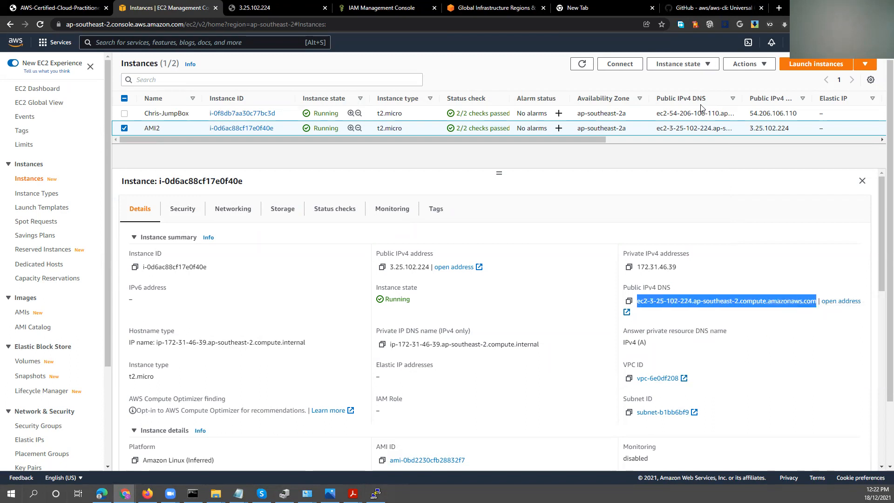
click(779, 8)
click(605, 22)
key(ctrl+v)
key(Return)
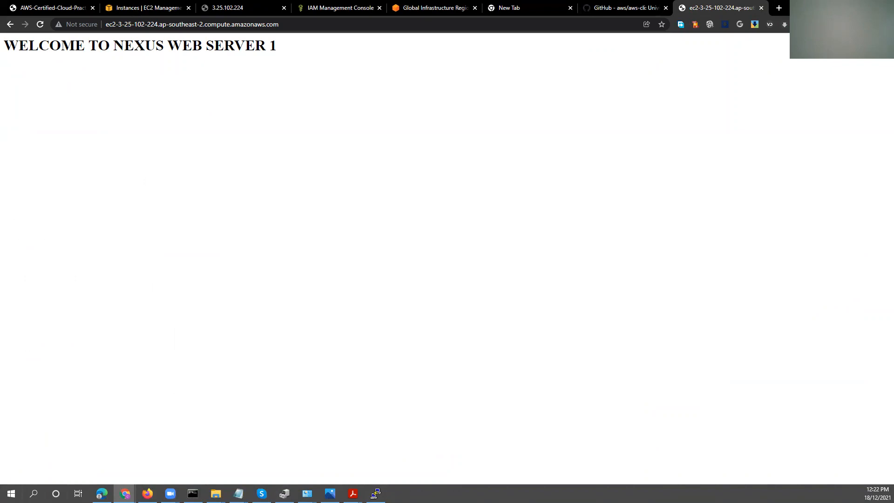
Return to the PuTTY terminal and open index.html in the vi editor.
click(840, 7)
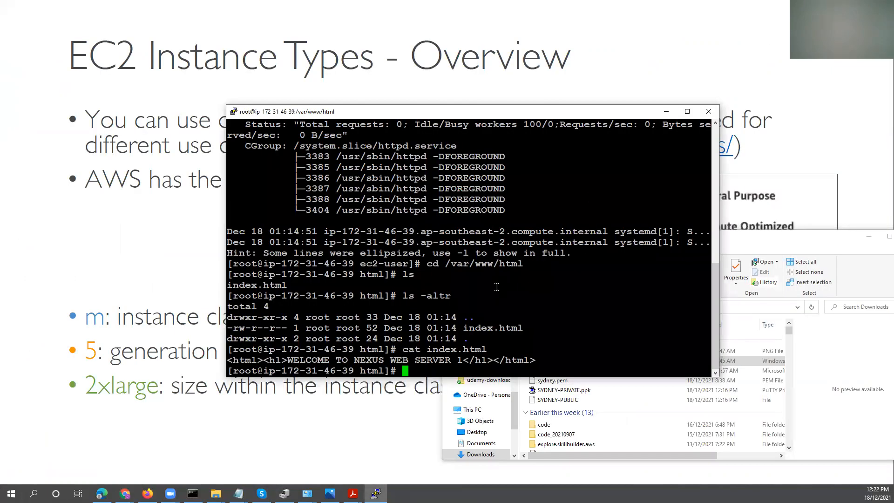
text(VI)
key(BackSpace)
key(BackSpace)
text(vi index.html)
key(Return)
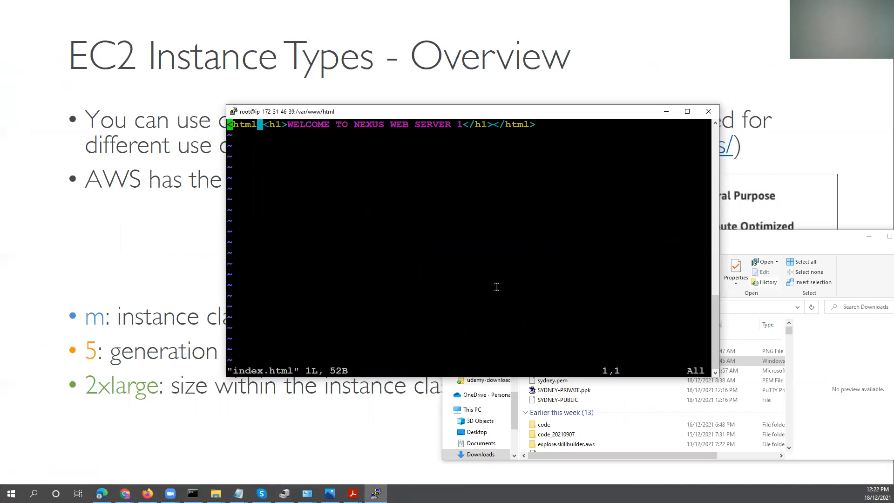
Delete "WEB SERVER 1" from the h1 heading in index.html, leaving the text WELCOME TO NEXUS.
key(i)
key(Escape)
key(Right)
key(Right)
key(Right)
key(Right)
key(Right)
key(Right)
key(Right)
key(Right)
key(Right)
key(Right)
key(Right)
key(Right)
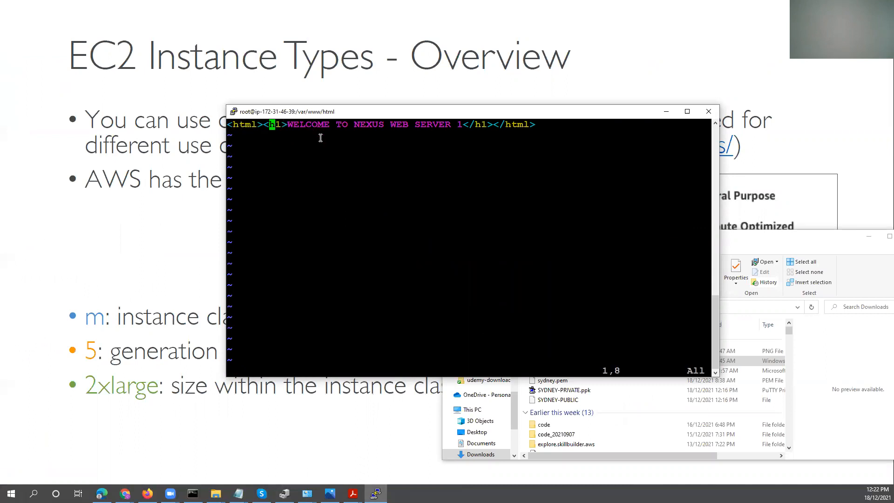
key(Right)
key(Right)
key(Right)
key(Right)
key(Right)
key(Right)
key(Right)
key(Right)
key(Right)
key(Right)
key(Right)
key(Right)
key(Right)
key(Right)
key(Right)
key(Right)
key(Right)
key(Right)
key(Right)
key(Right)
key(Right)
key(Right)
key(Right)
key(Right)
key(Right)
key(x)
key(Right)
key(Left)
key(Left)
key(Left)
key(Left)
key(Left)
key(Left)
key(Left)
key(Left)
key(Left)
key(Left)
key(Left)
key(x)
key(x)
key(x)
key(x)
key(x)
key(x)
key(x)
key(i)
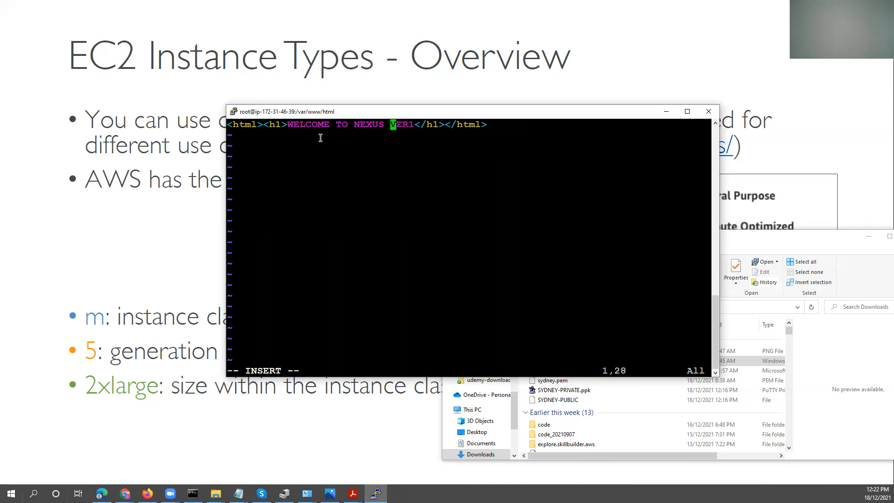
key(Delete)
key(Delete)
key(Delete)
key(Delete)
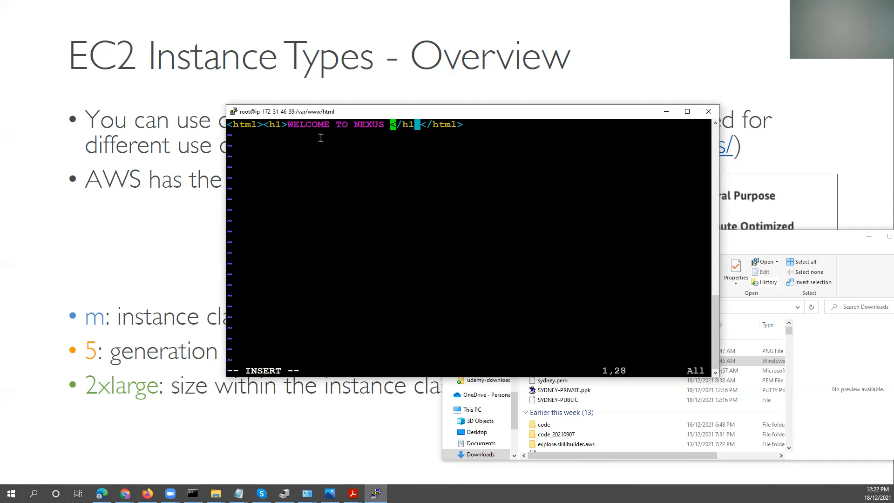
key(Escape)
Try to save index.html and quit vi with the commands :qw! and :qs!
key(shift+colon)
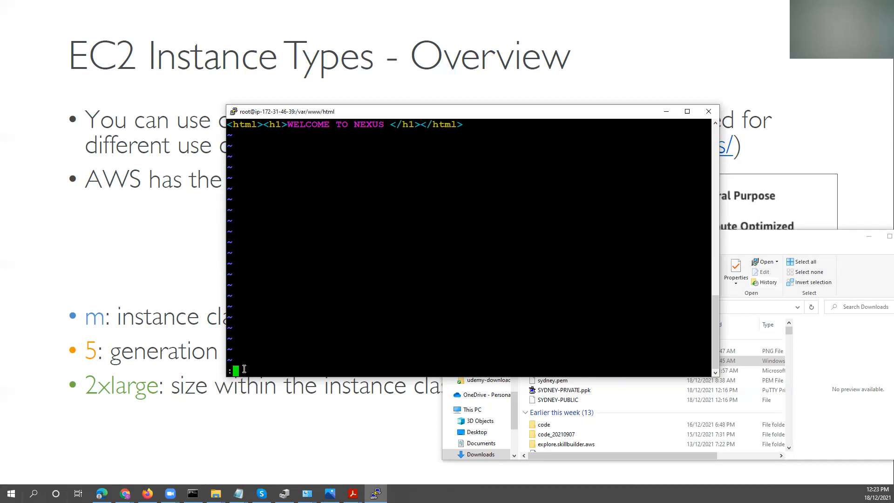
text(qw!)
key(Return)
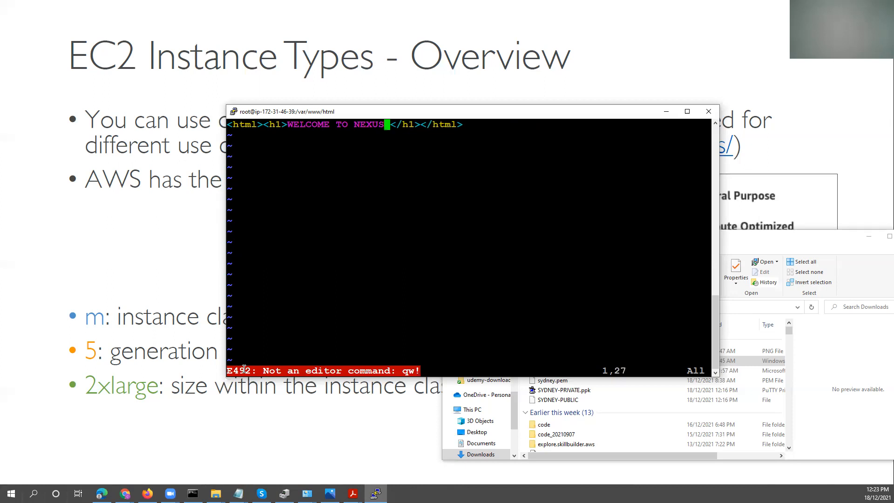
text(:)
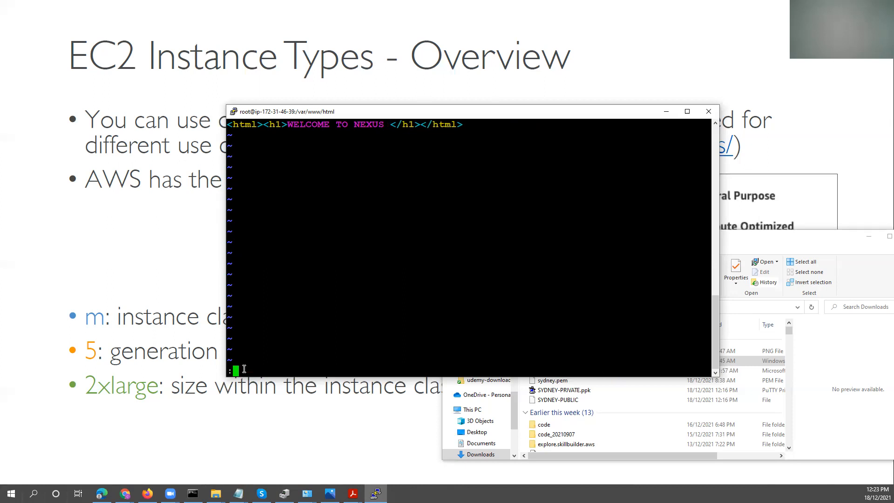
text(qw!)
key(BackSpace)
key(BackSpace)
text(s!)
key(Return)
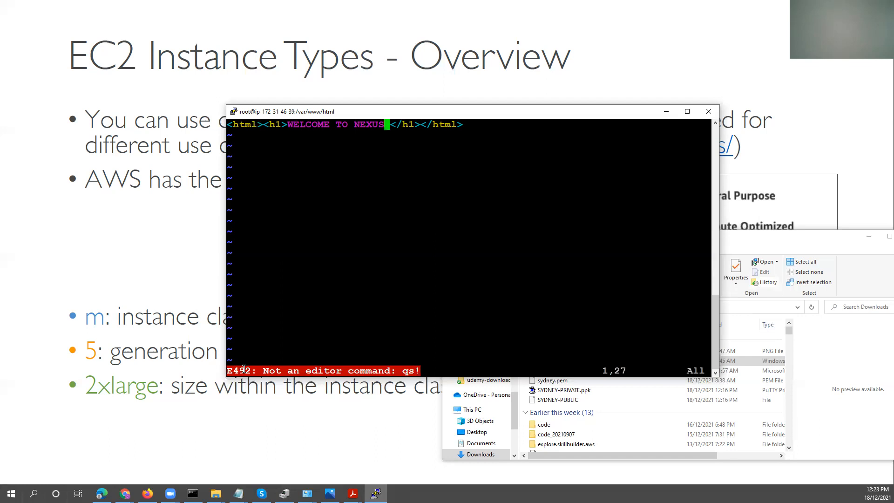
Save index.html and quit vi with the command :wq.
text(:q)
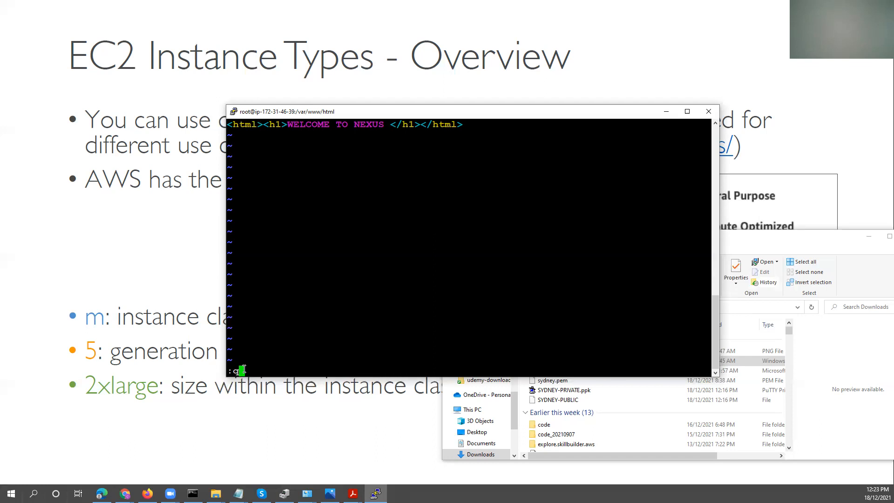
key(BackSpace)
text(wq)
key(Return)
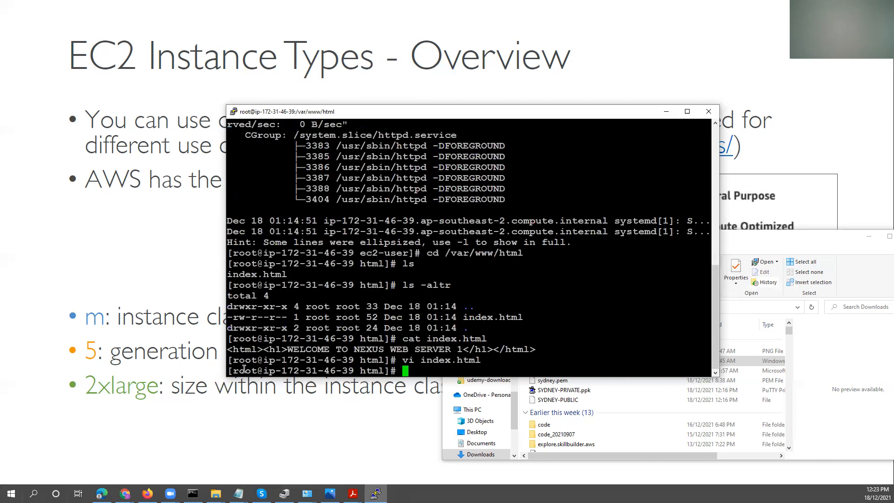
Display index.html with cat again to check the edited heading.
key(Up)
key(Up)
key(Return)
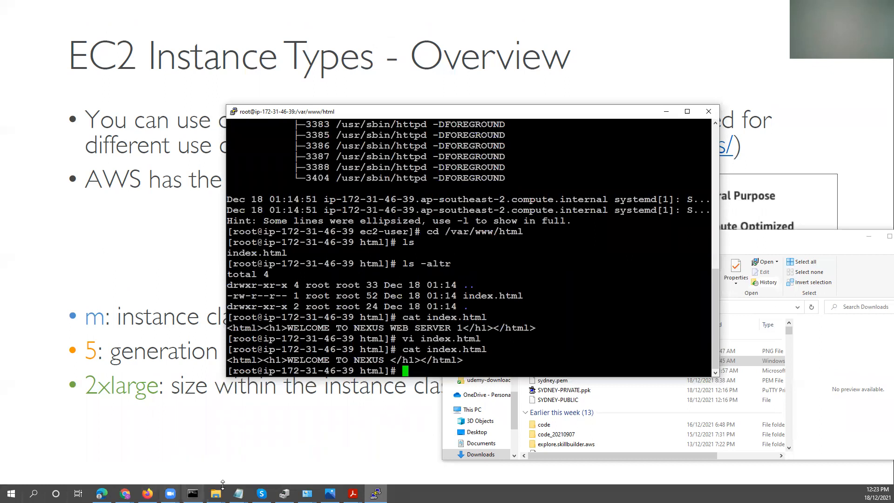
Switch to the Chrome window showing AMI2's web page, reload it and check the heading.
click(125, 493)
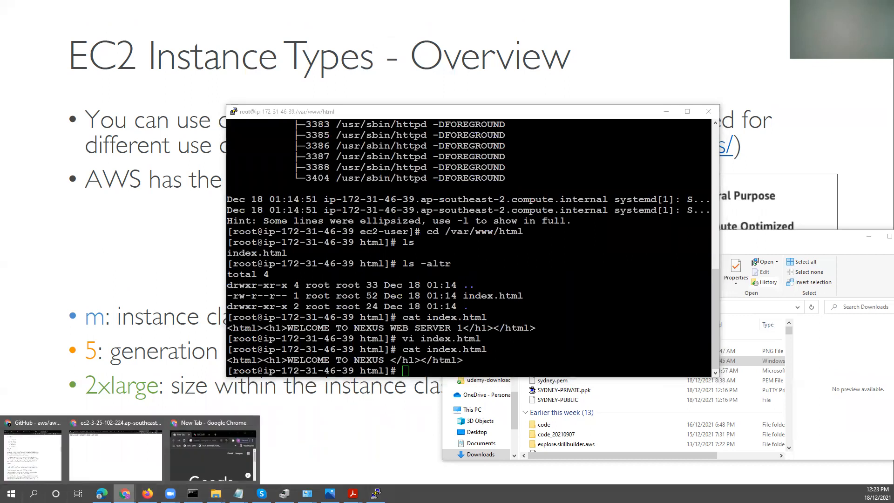
click(155, 449)
right_click(343, 149)
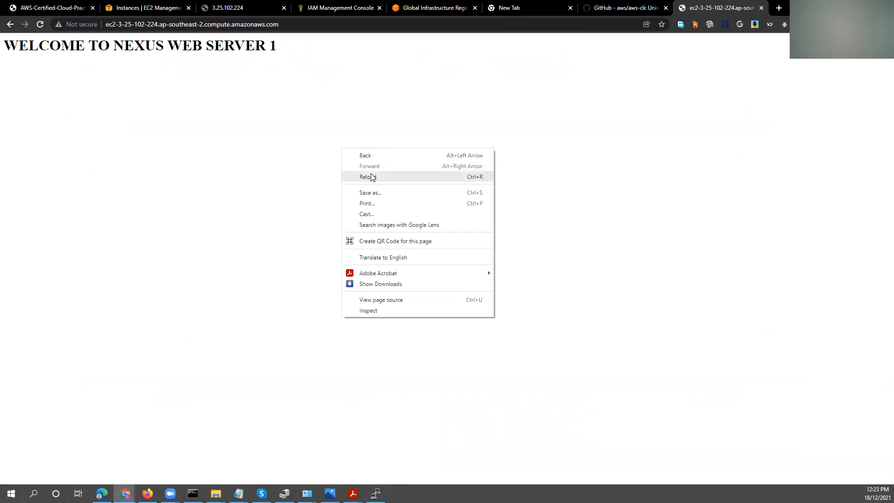
click(372, 177)
drag(174, 51, 18, 47)
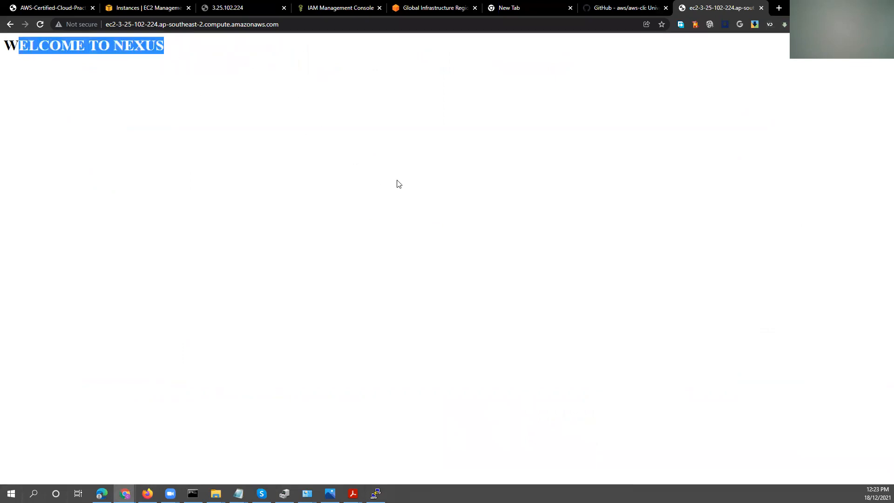
drag(171, 45, 2, 44)
drag(279, 24, 91, 27)
key(ctrl+c)
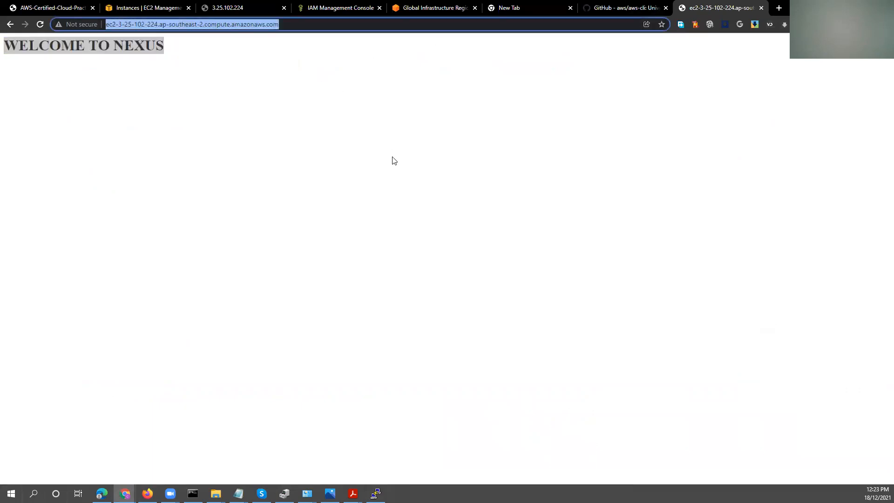
click(193, 494)
click(450, 177)
text(ping)
key(ctrl+v)
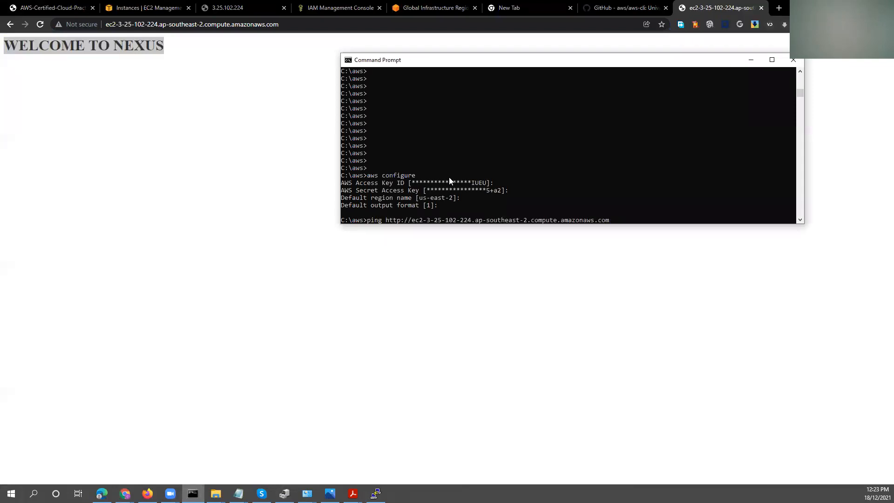
text(-t)
key(Return)
key(Up)
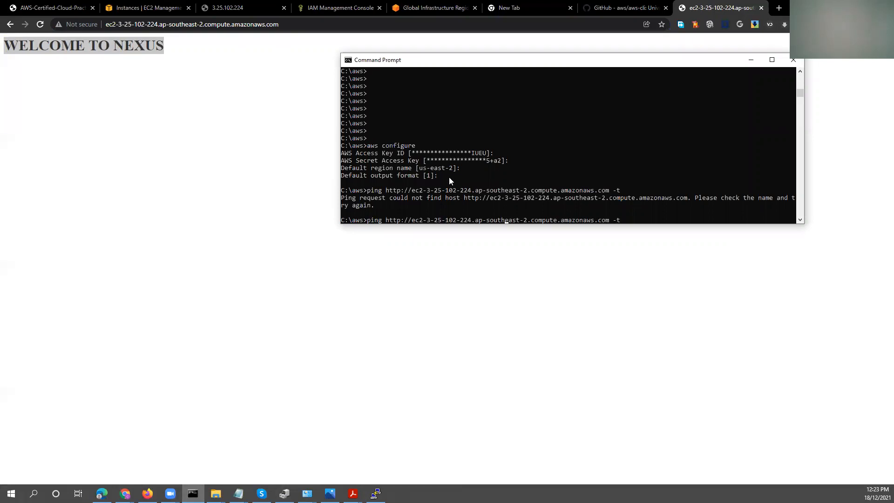
key(BackSpace)
key(BackSpace)
key(BackSpace)
key(BackSpace)
key(BackSpace)
key(BackSpace)
key(BackSpace)
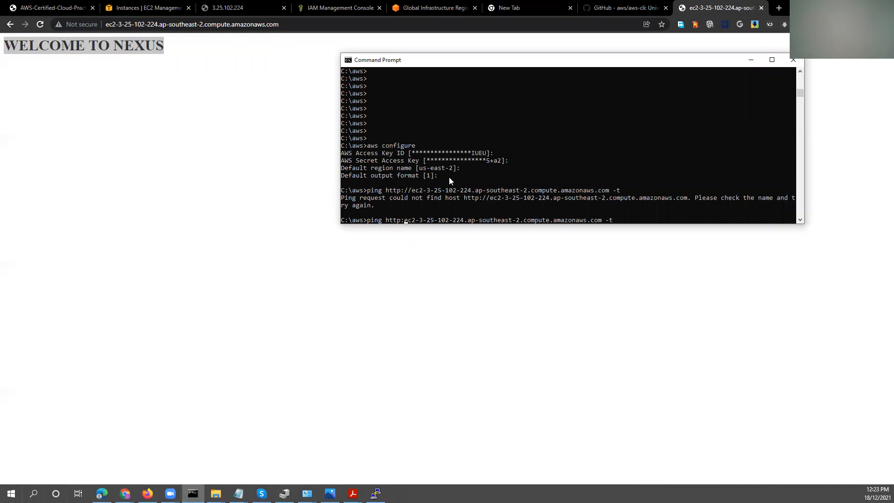
key(Return)
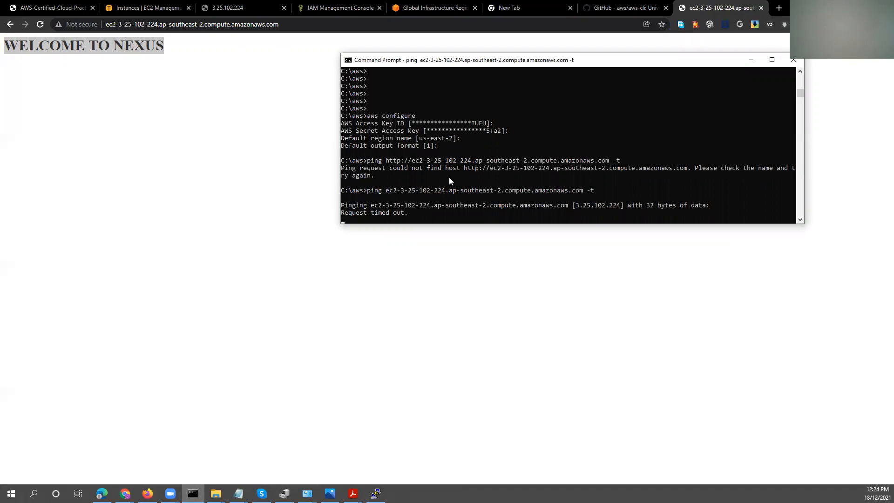
Move the Command Prompt window aside and place the browser as a smaller window beside it.
drag(565, 61, 280, 70)
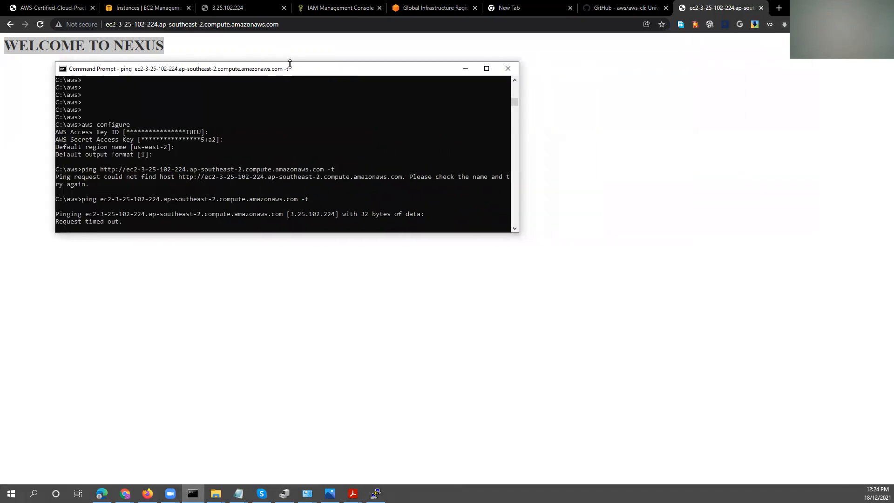
click(861, 7)
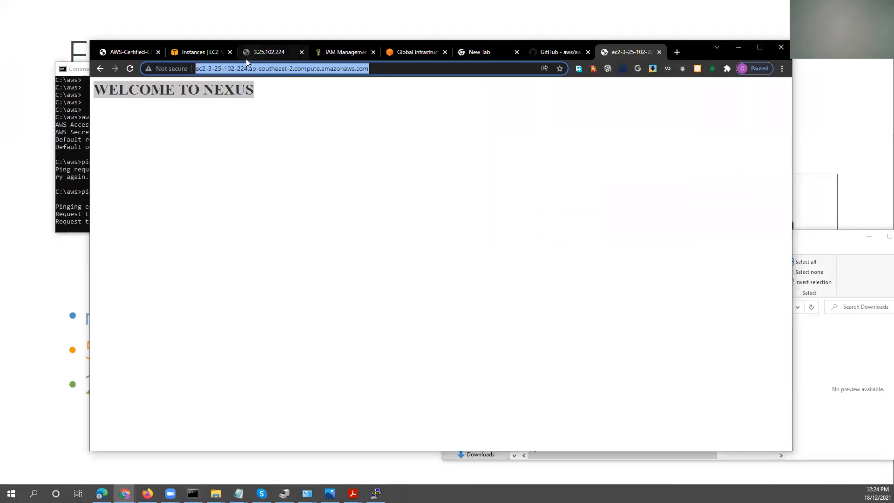
drag(704, 52, 821, 49)
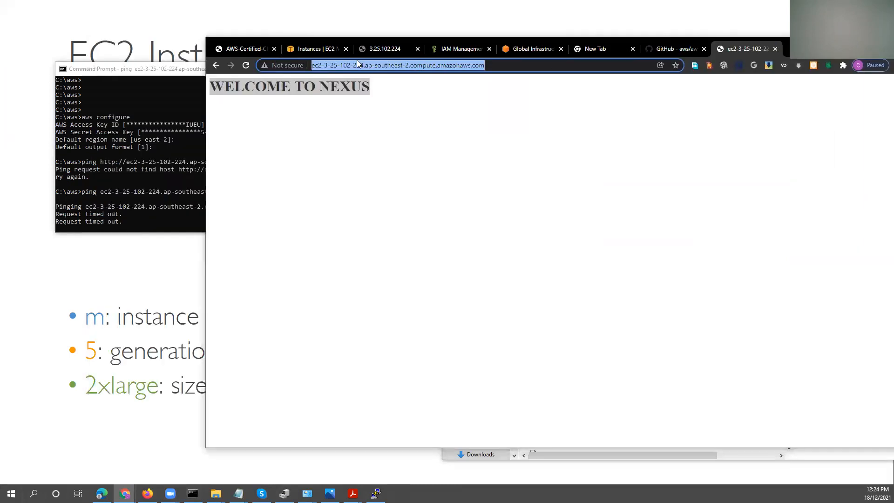
Show AMI2's security details in the EC2 console and examine the port ranges of its inbound rules.
click(321, 50)
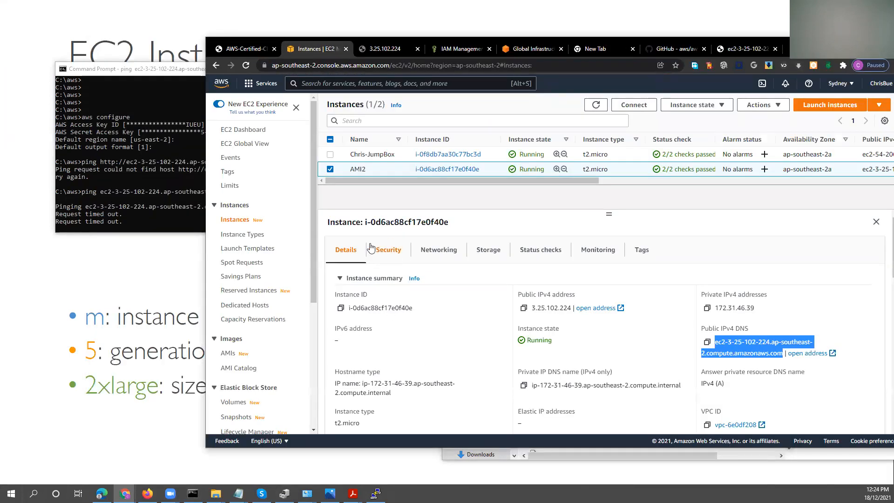
click(389, 254)
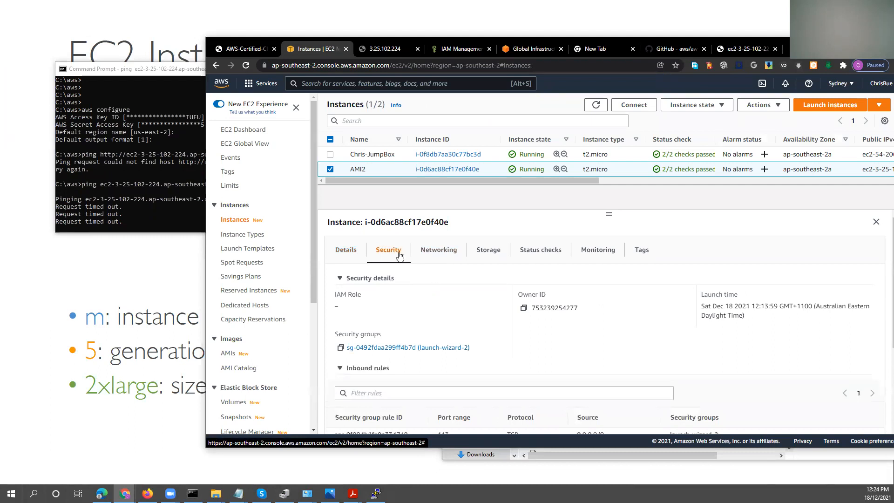
scroll(402, 335, down, 2)
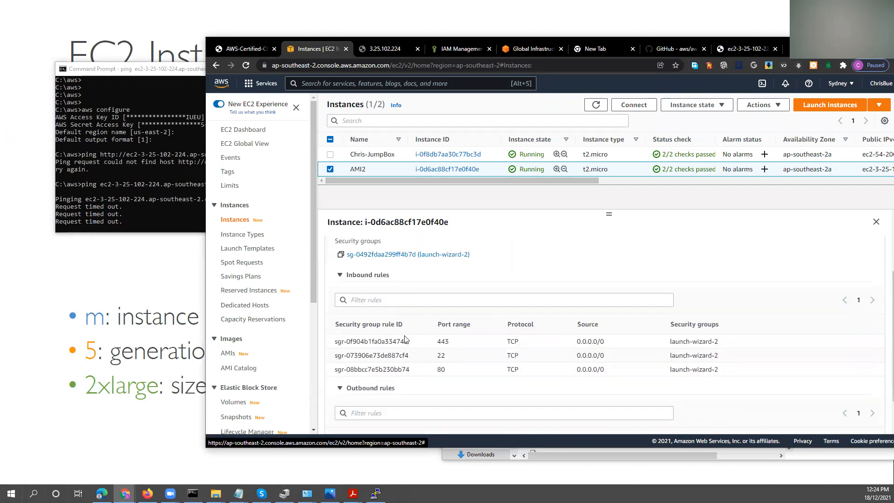
double_click(438, 343)
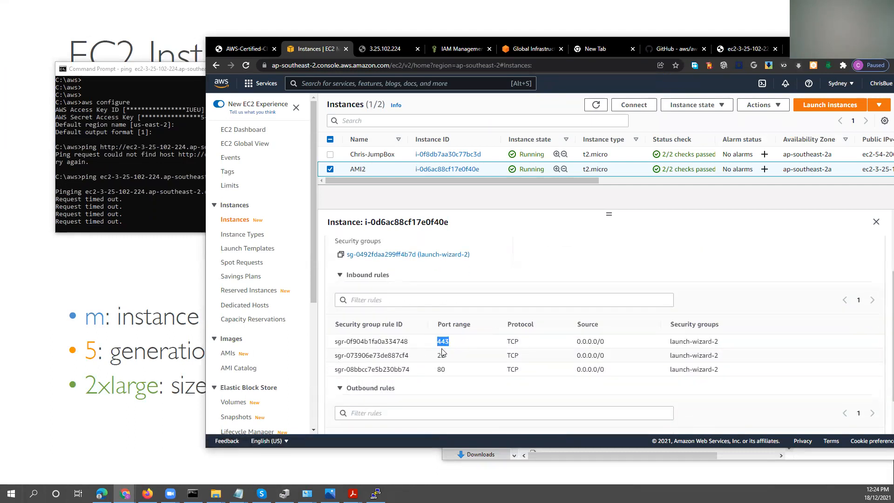
double_click(443, 356)
drag(440, 369, 437, 369)
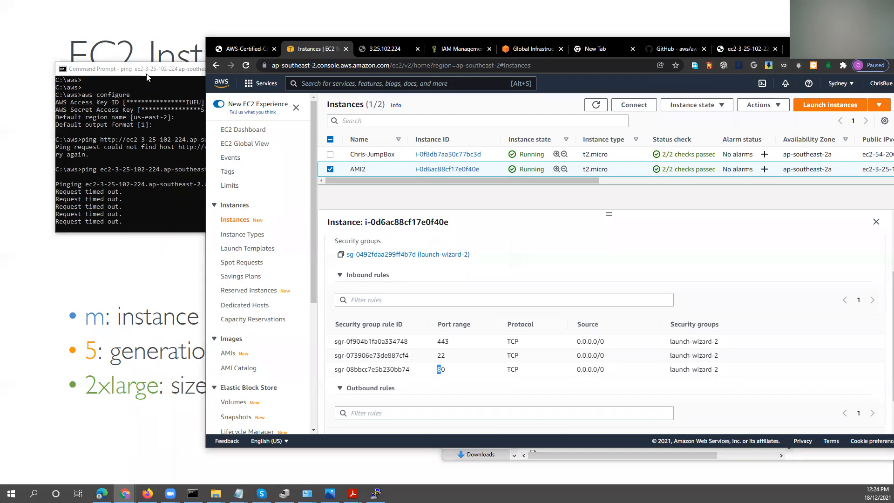
Reposition the Command Prompt and browser windows to view the ping output alongside the full EC2 details pane.
drag(144, 69, 101, 68)
click(786, 49)
drag(811, 48, 763, 35)
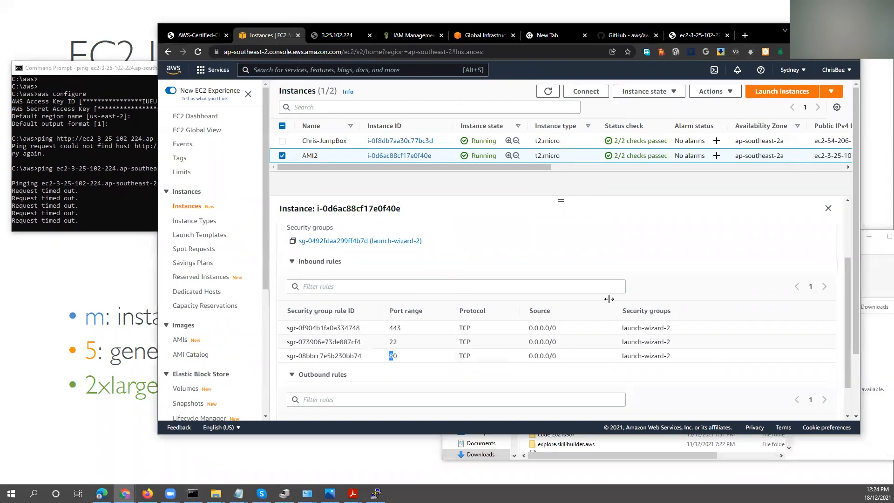
Open AMI2's launch-wizard-2 security group and start editing its inbound rules.
scroll(457, 317, down, 1)
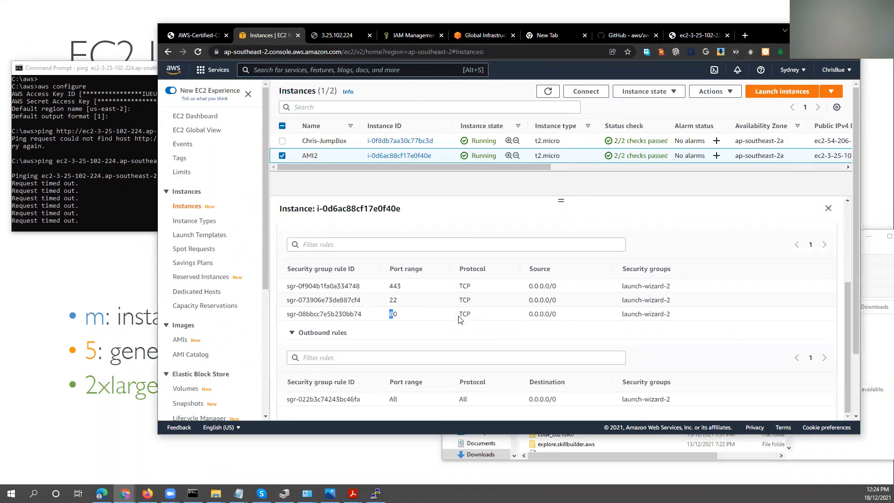
scroll(452, 323, up, 3)
click(329, 334)
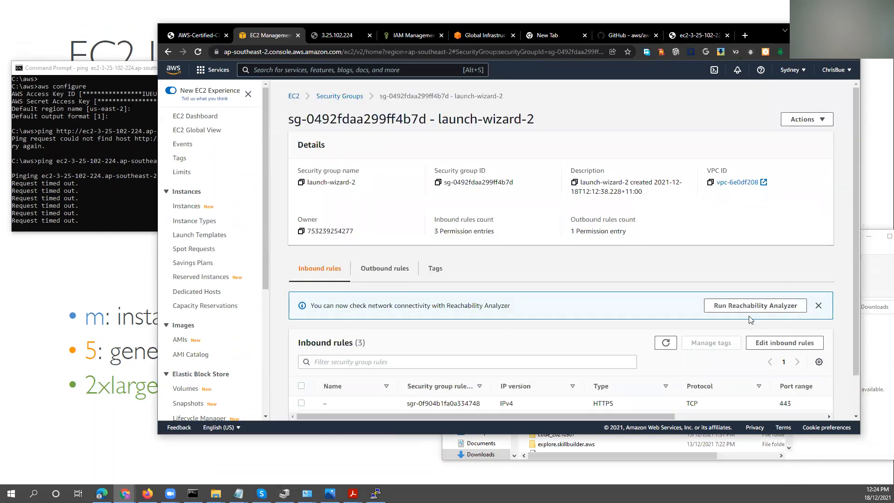
scroll(763, 308, down, 1)
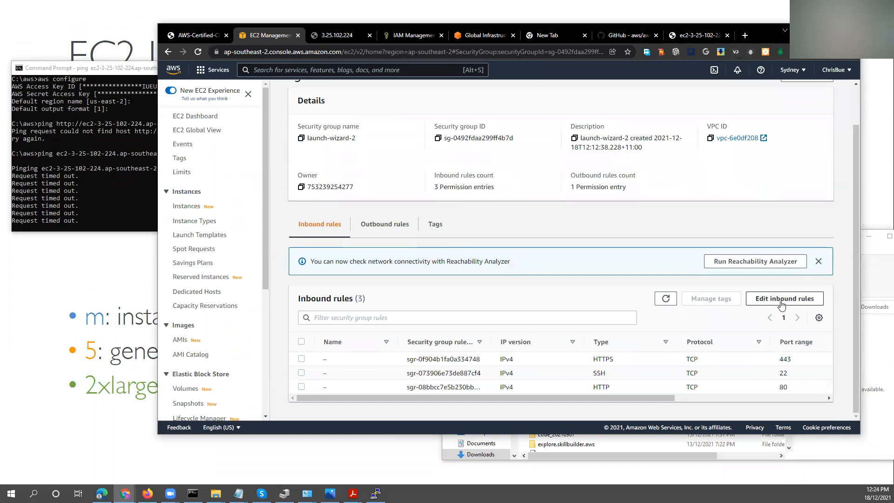
click(783, 303)
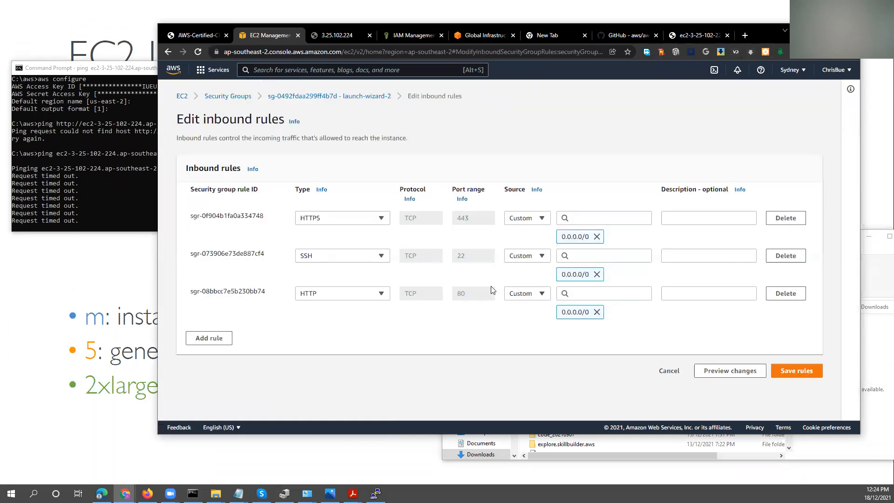
Add an inbound rule of type All ICMP - IPv4 with the source Anywhere-IPv4.
click(212, 338)
click(352, 334)
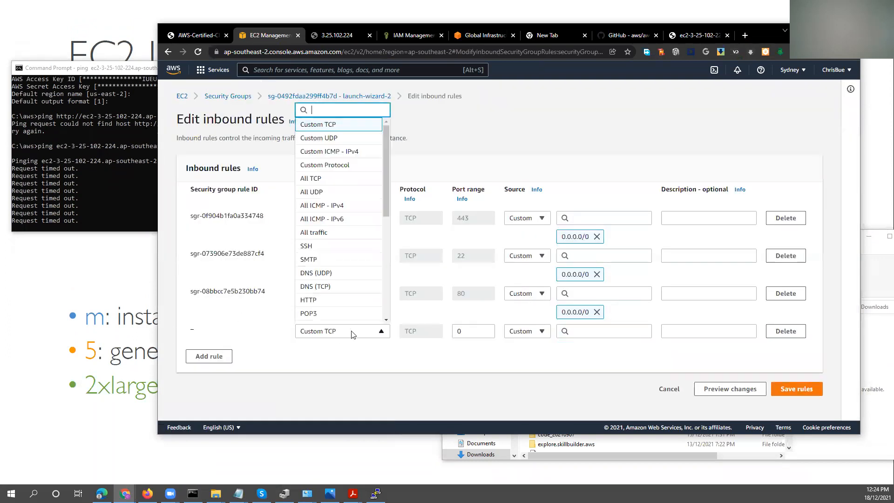
click(323, 206)
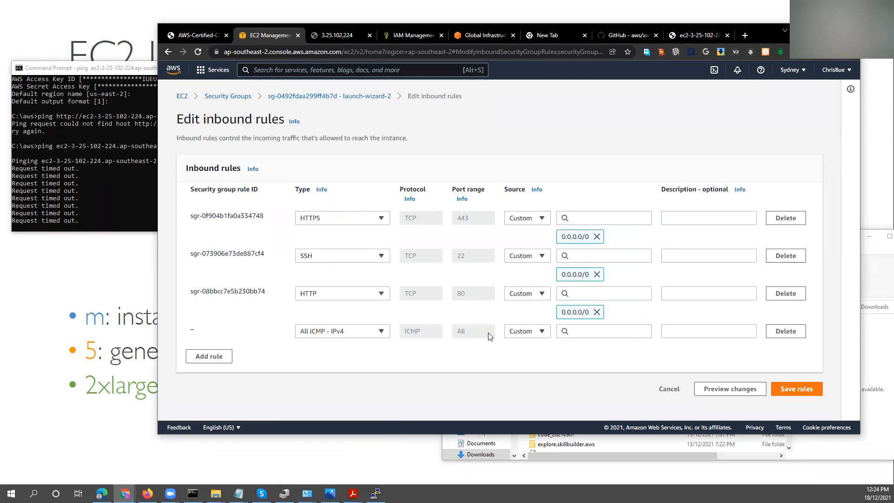
click(540, 331)
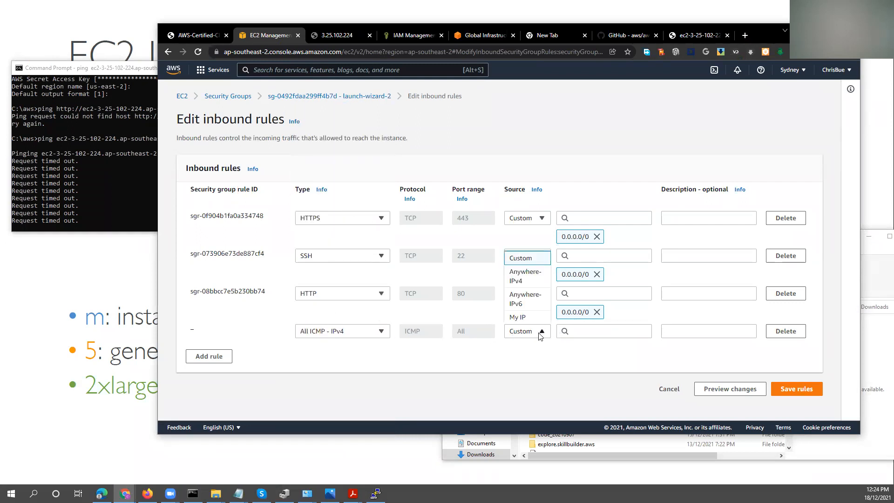
click(523, 281)
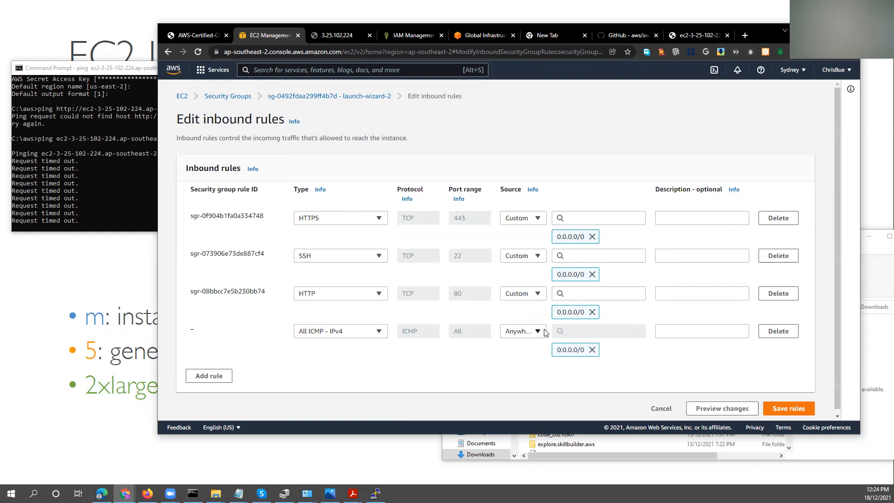
Save the inbound rules including All ICMP - IPv4 and check the running ping output in the Command Prompt.
click(782, 410)
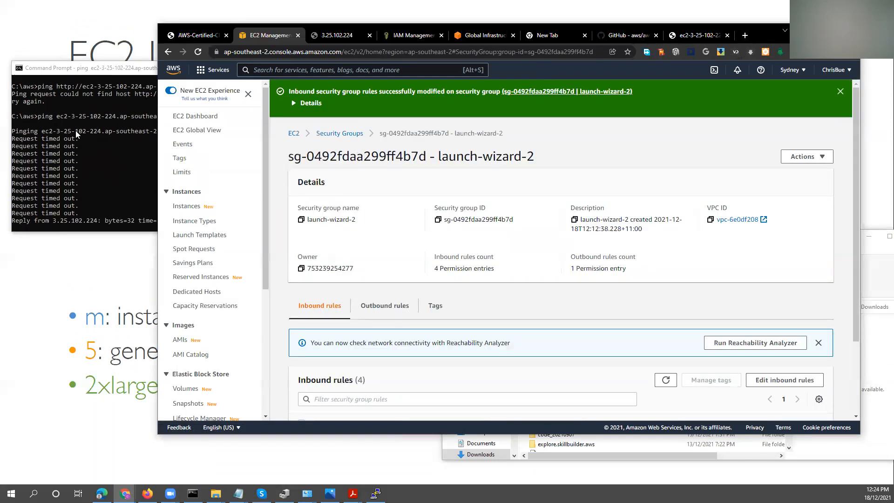
click(126, 171)
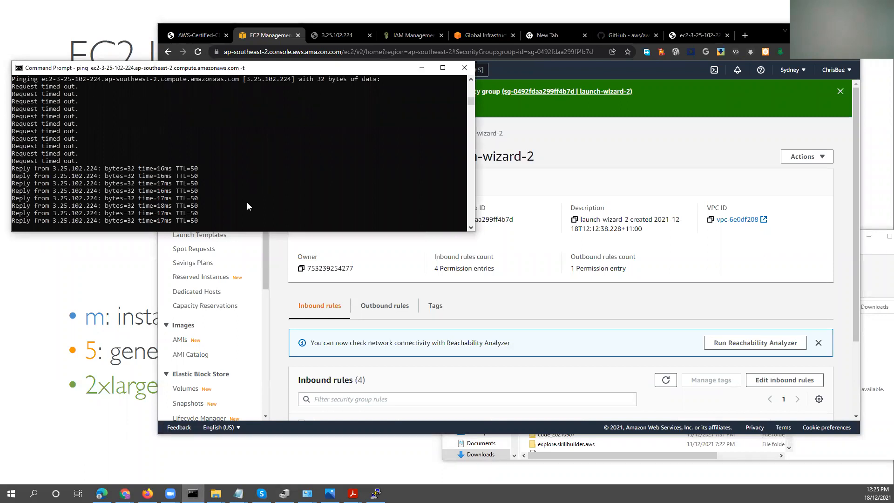
click(278, 276)
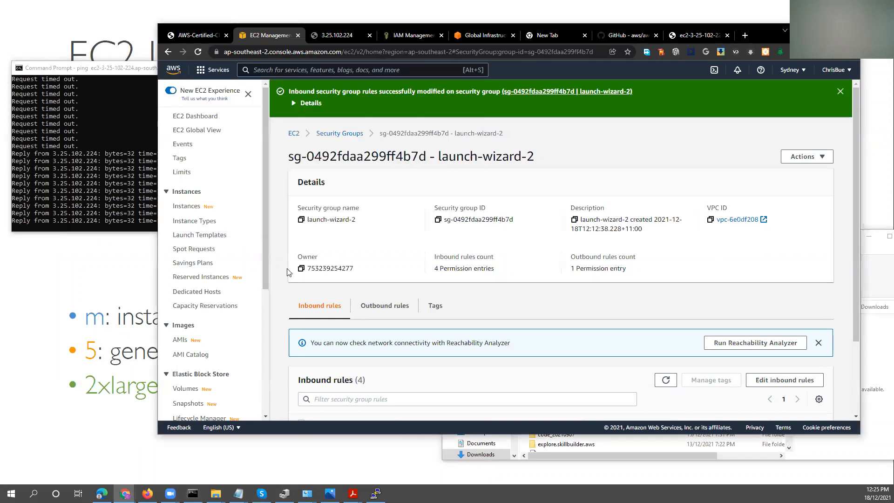
Edit launch-wizard-2's inbound rules again and delete the HTTP and All ICMP - IPv4 rules.
scroll(278, 276, down, 2)
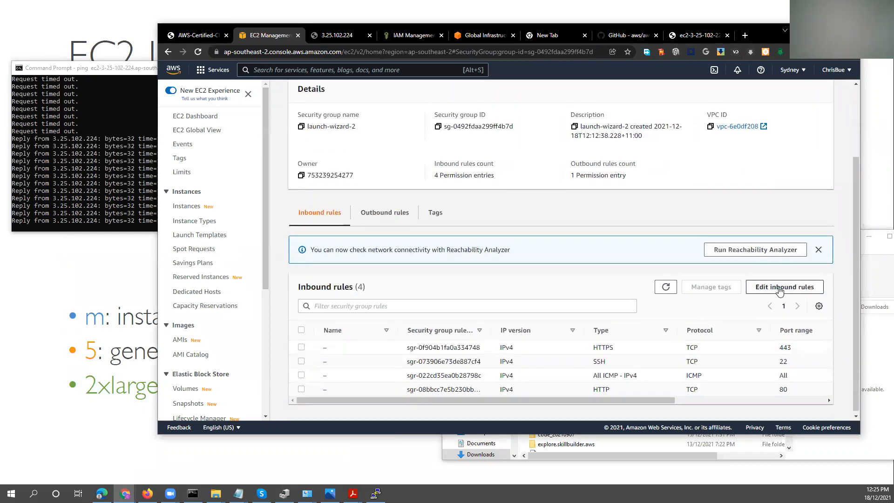
click(779, 289)
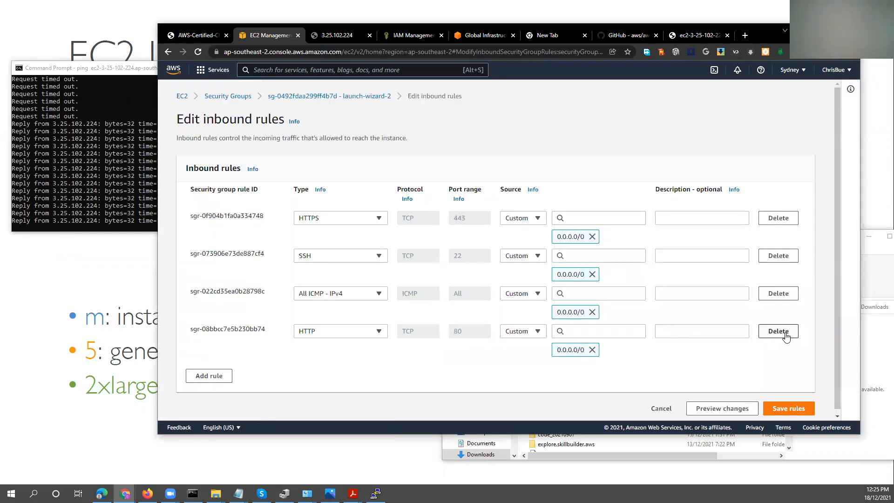
click(782, 334)
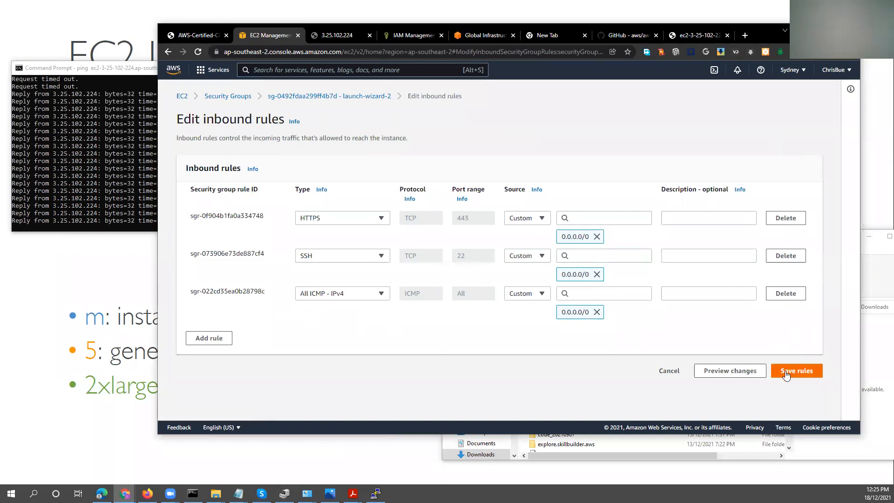
click(776, 298)
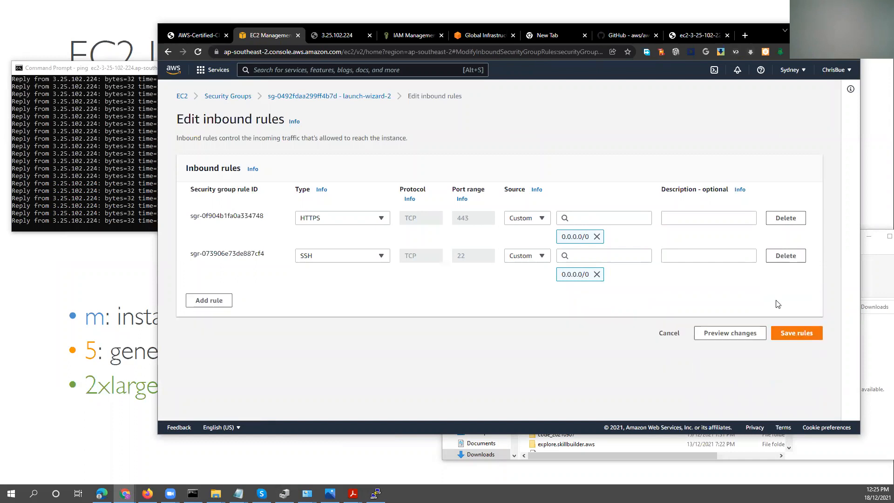
Add an inbound rule of type HTTP with the source Anywhere-IPv4.
click(200, 302)
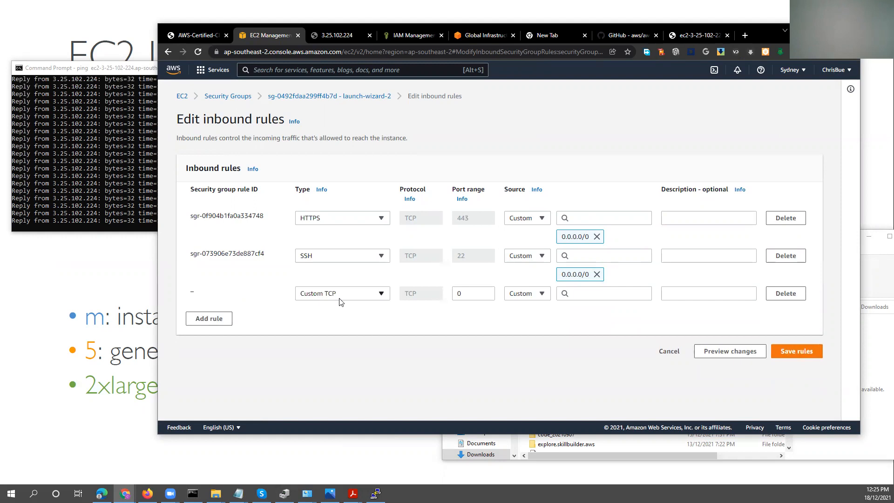
click(341, 294)
scroll(328, 235, down, 4)
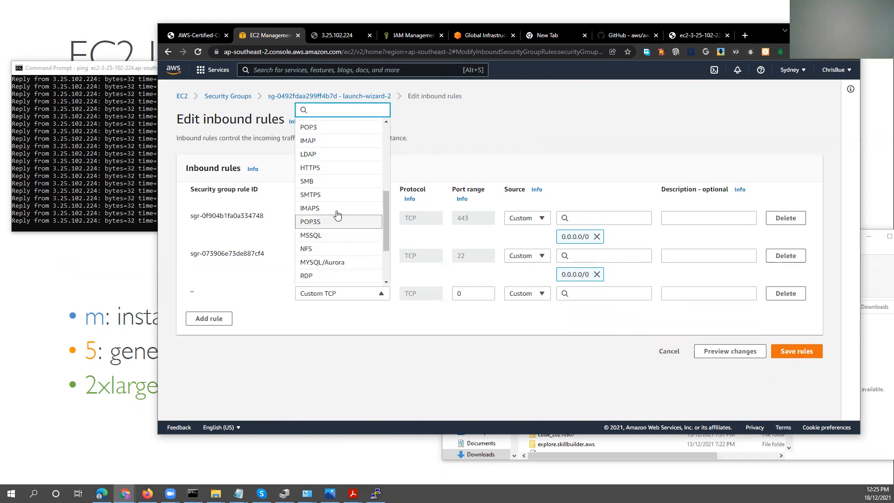
scroll(329, 200, down, 2)
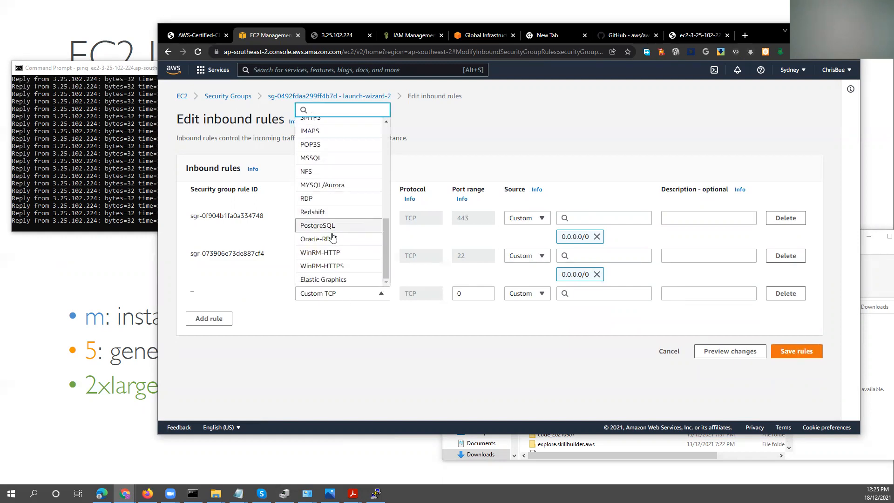
scroll(335, 225, up, 5)
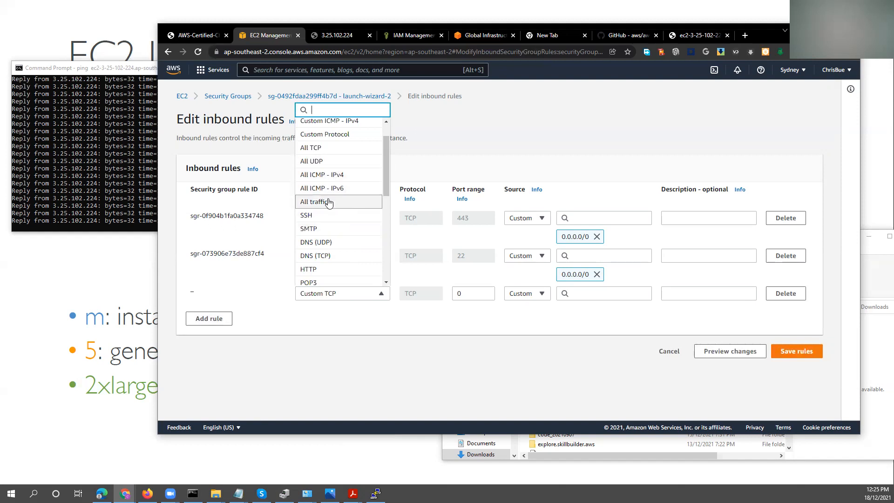
click(321, 269)
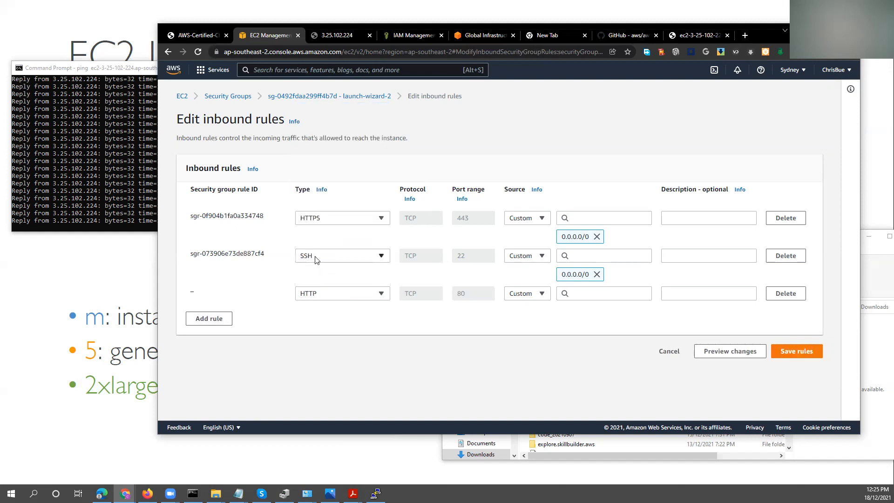
click(541, 294)
click(534, 326)
Set the source of the SSH and HTTPS inbound rules to Anywhere-IPv4.
click(540, 256)
click(526, 289)
click(538, 220)
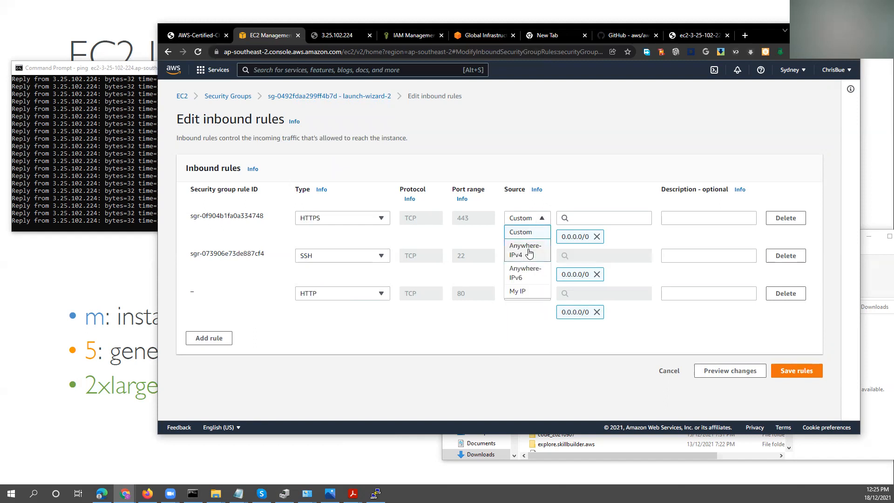
click(542, 251)
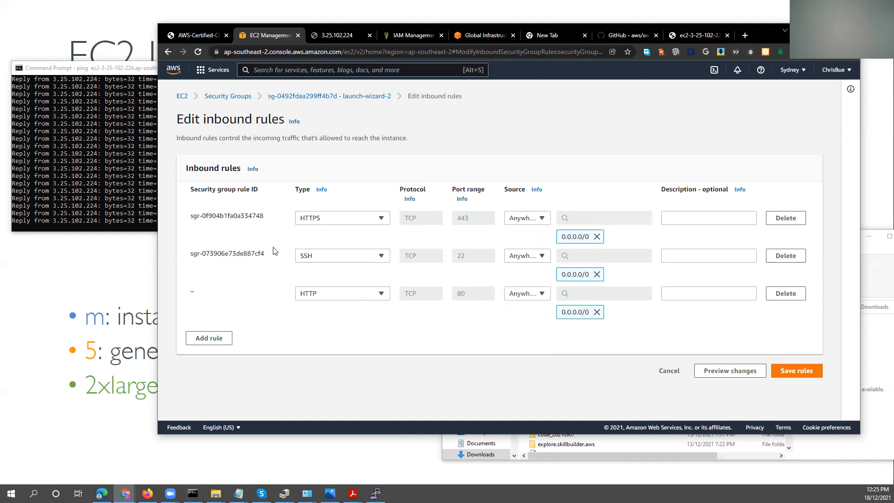
Save the HTTPS, SSH and HTTP inbound rules and check whether the ping still gets replies.
click(794, 372)
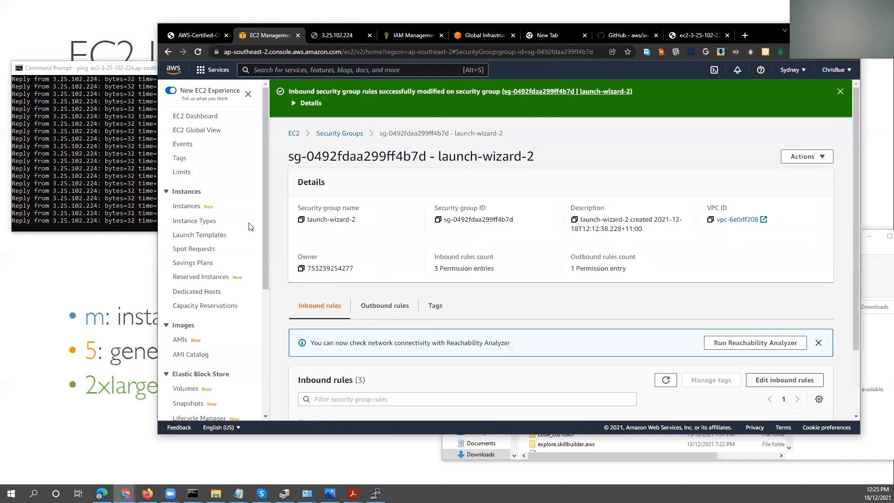
click(122, 185)
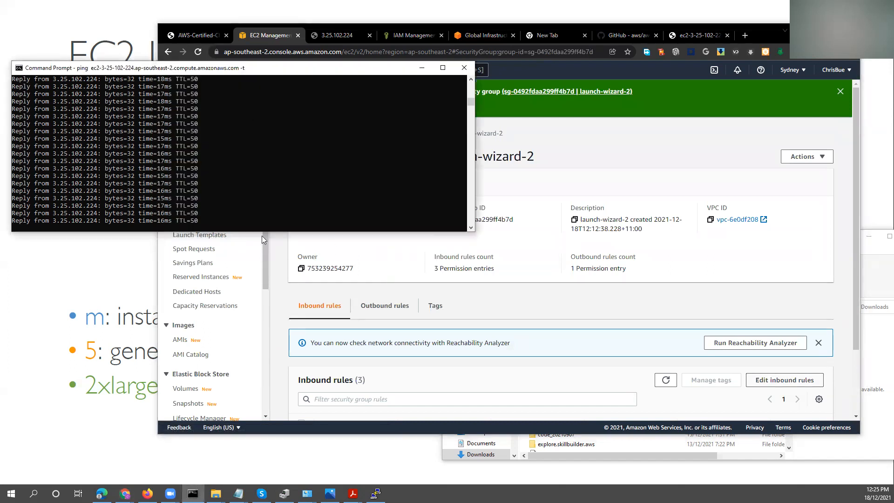
click(276, 299)
Show launch-wizard-2's outbound rules and open them for editing.
scroll(284, 293, down, 1)
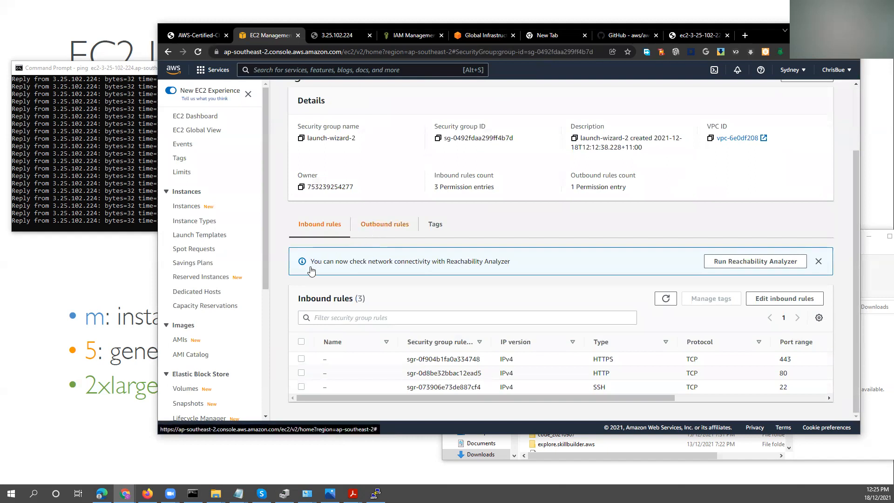
click(384, 224)
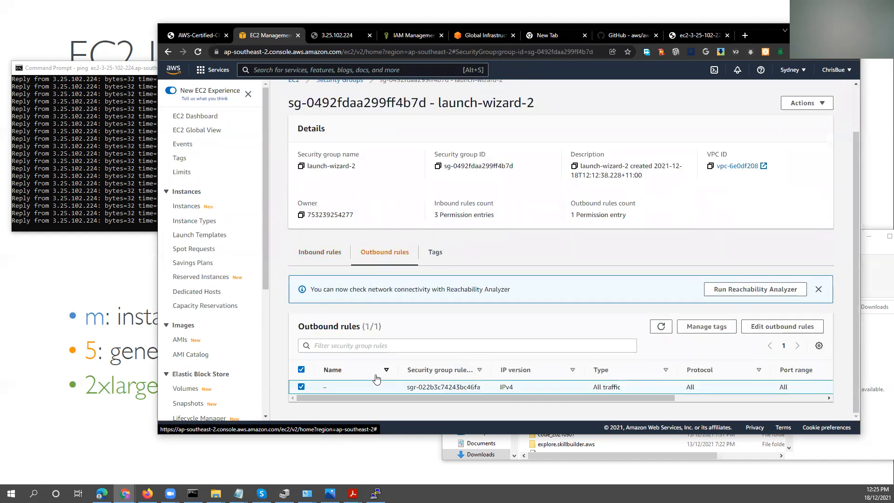
click(773, 331)
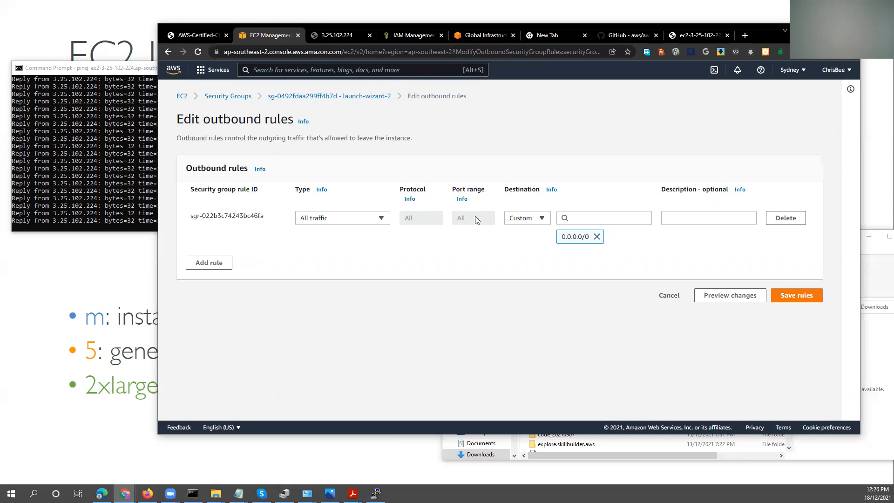
Move the Command Prompt window over the browser, just below the All traffic outbound rule, to watch the ping alongside it.
click(99, 179)
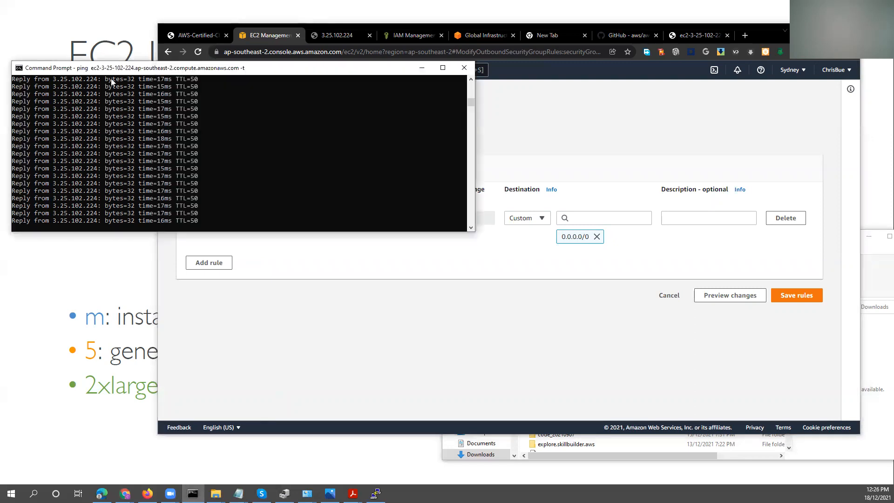
drag(122, 70, 371, 117)
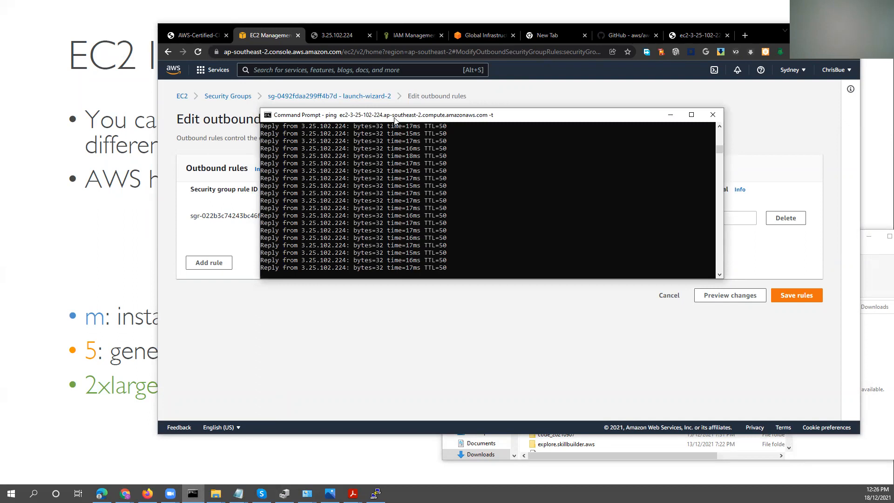
drag(394, 115, 454, 128)
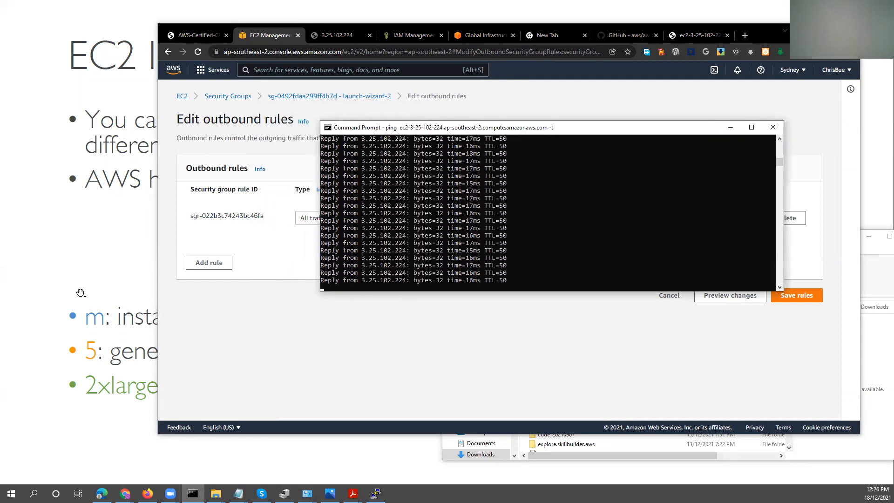
drag(424, 130, 406, 285)
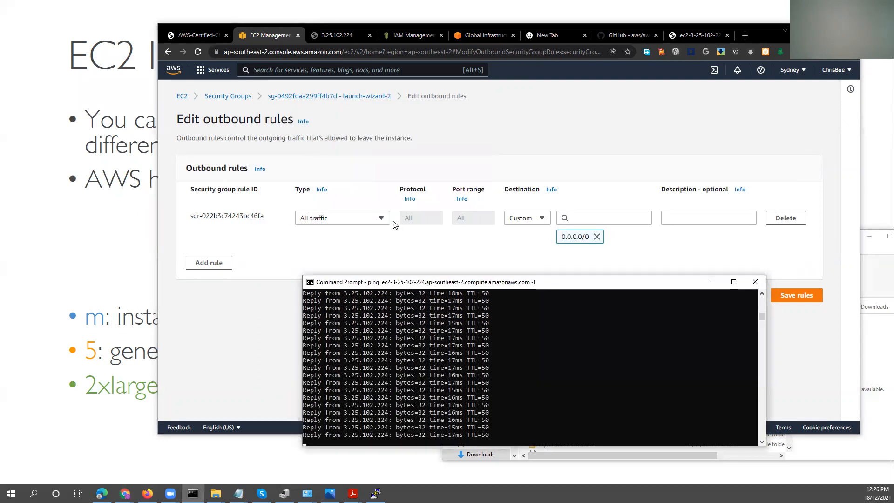
drag(585, 282, 593, 236)
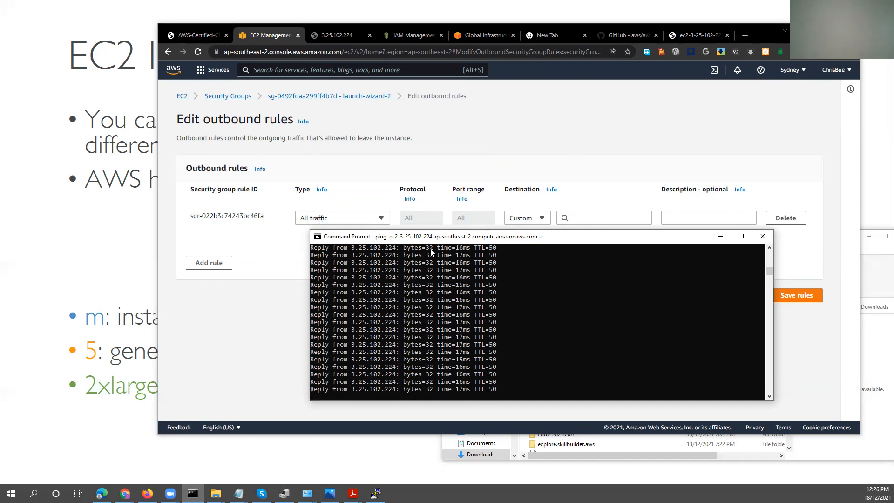
Return to the browser and change the type of the All traffic outbound rule to SSH.
click(273, 330)
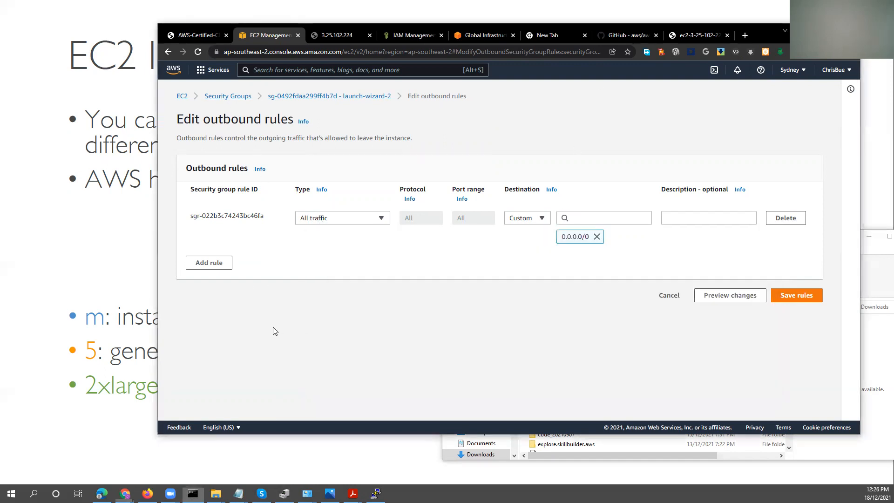
click(354, 224)
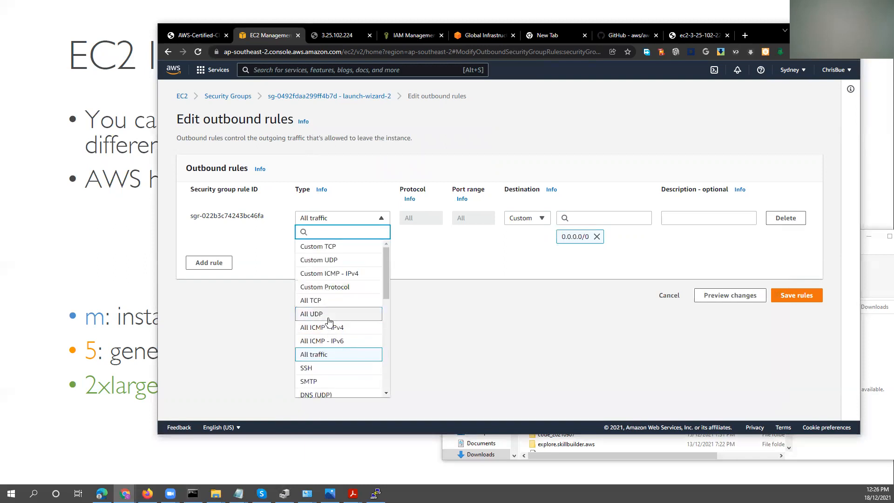
scroll(328, 357, down, 1)
click(319, 327)
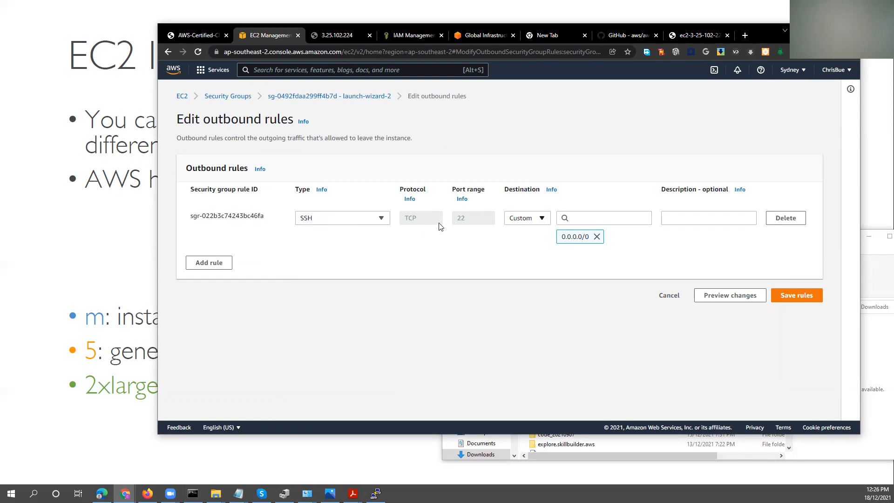
Add a second outbound rule and set its type to HTTP.
click(227, 264)
click(335, 256)
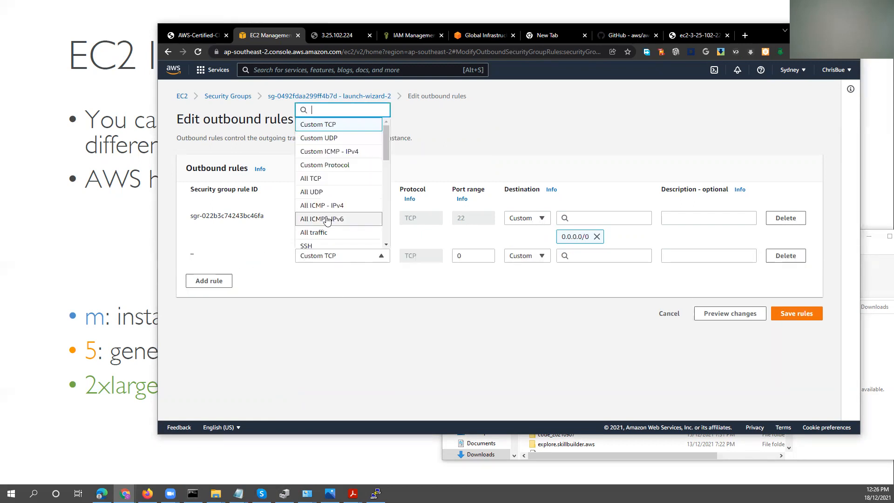
scroll(343, 212, down, 3)
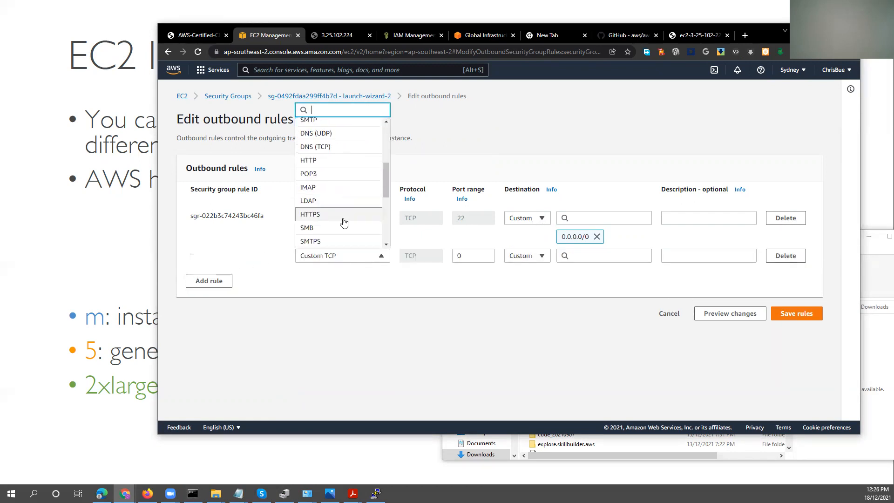
click(320, 165)
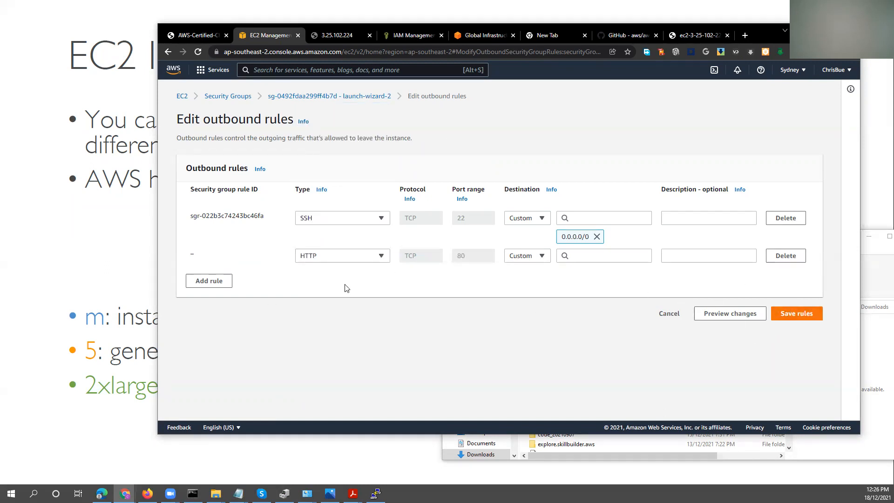
Open the instance's WELCOME TO NEXUS web page and reload it to check that it is reachable.
click(637, 36)
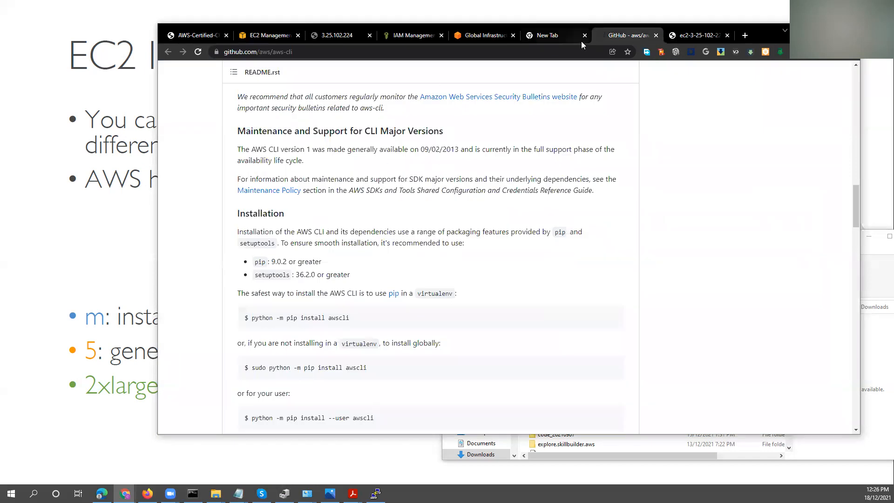
click(683, 35)
right_click(280, 141)
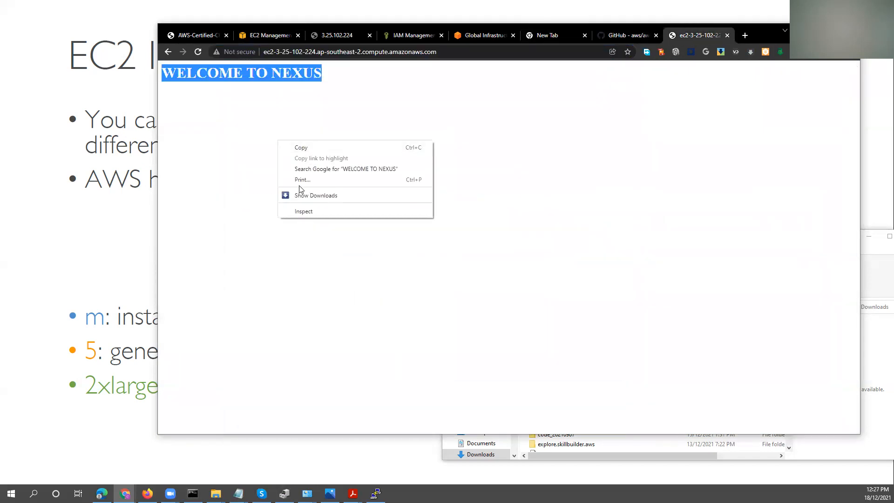
click(364, 253)
key(F5)
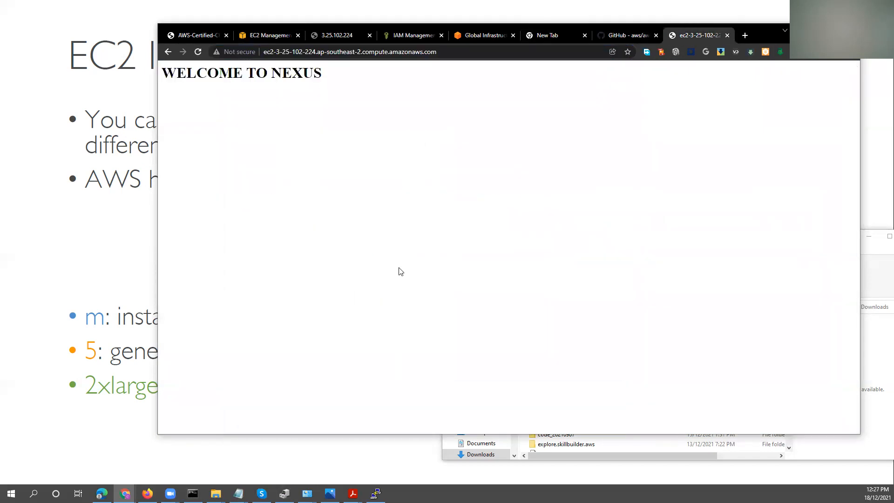
Switch to the instance's SSH terminal and enter a few blank lines to check that the session responds.
click(376, 494)
key(Return)
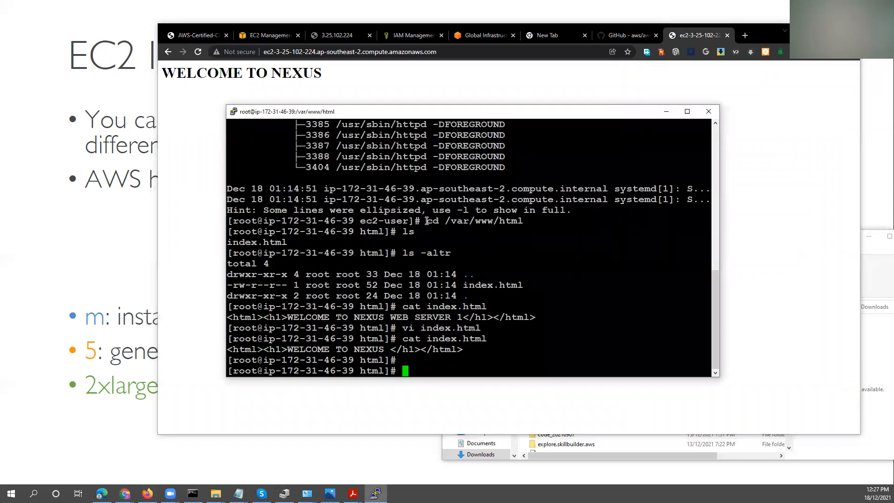
key(Return)
key(Return)
key(Return)
Recall yum update -y from the command history and run it three times on the instance.
key(Up)
key(Up)
key(Up)
key(Up)
key(Up)
key(Up)
key(Up)
key(Up)
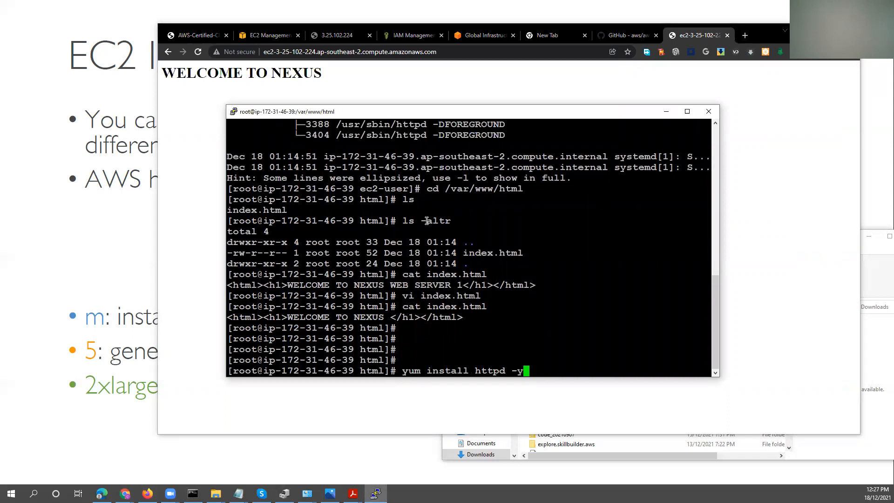
key(Up)
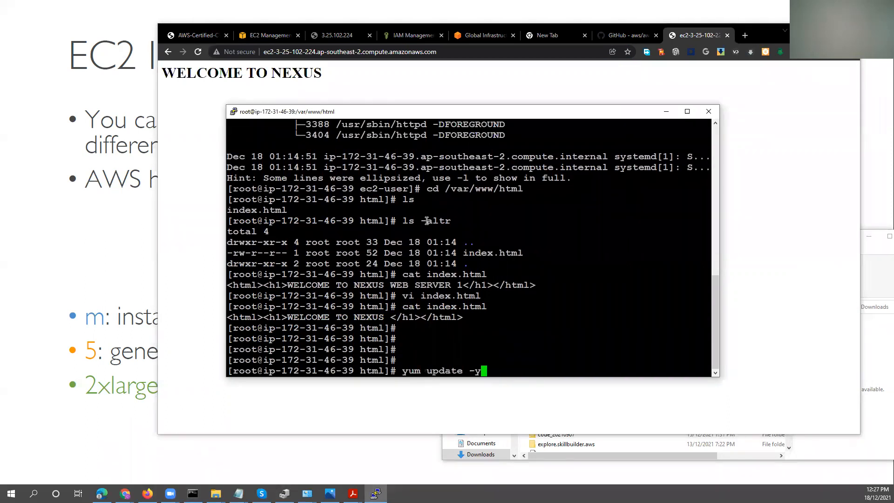
key(Return)
key(Up)
key(Return)
key(Up)
key(Return)
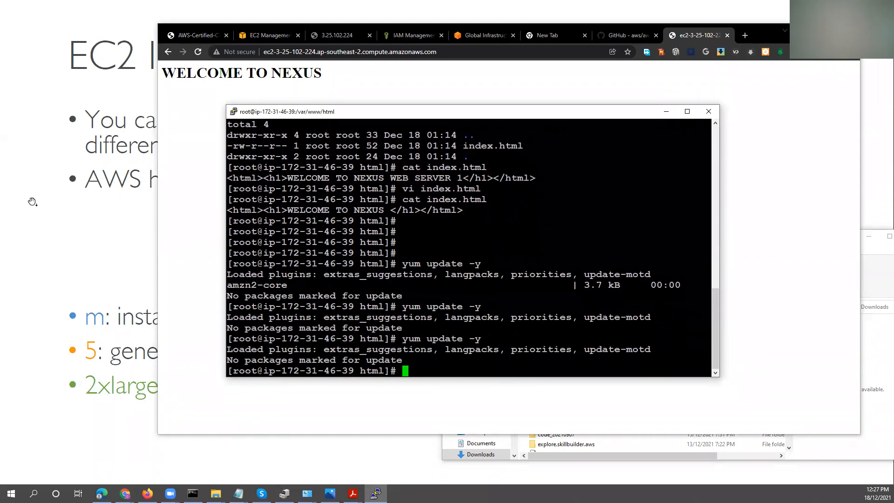
Go back to the EC2 Instance Types slide, open its aws.amazon.com/ec2/instance-types link and maximize the browser.
click(32, 201)
scroll(47, 196, up, 1)
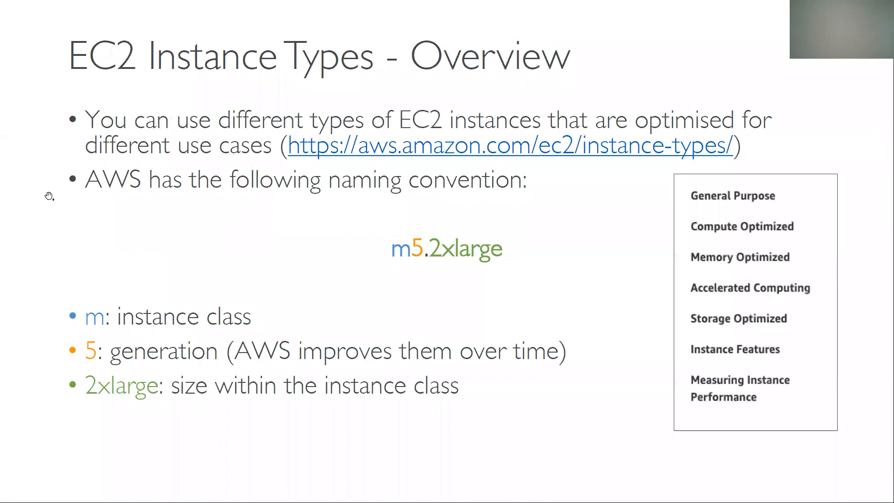
scroll(49, 196, up, 1)
click(594, 158)
scroll(558, 220, down, 3)
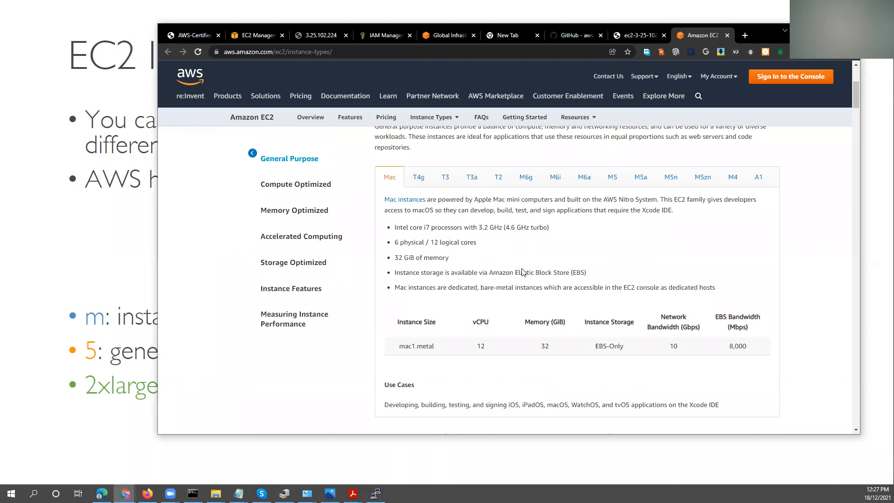
click(825, 28)
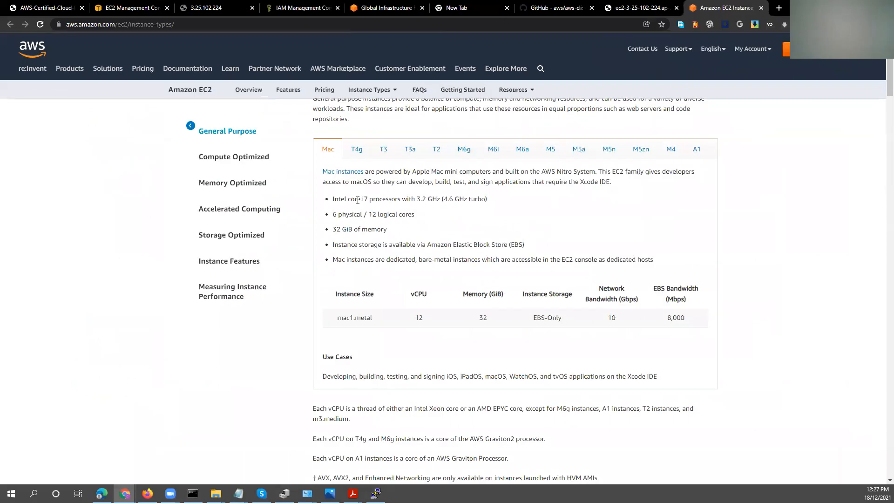
Point out the Mac instance's processor, then show the T2 instances and highlight t2.micro's vCPU, CPU credits and memory.
drag(360, 199, 371, 198)
click(436, 150)
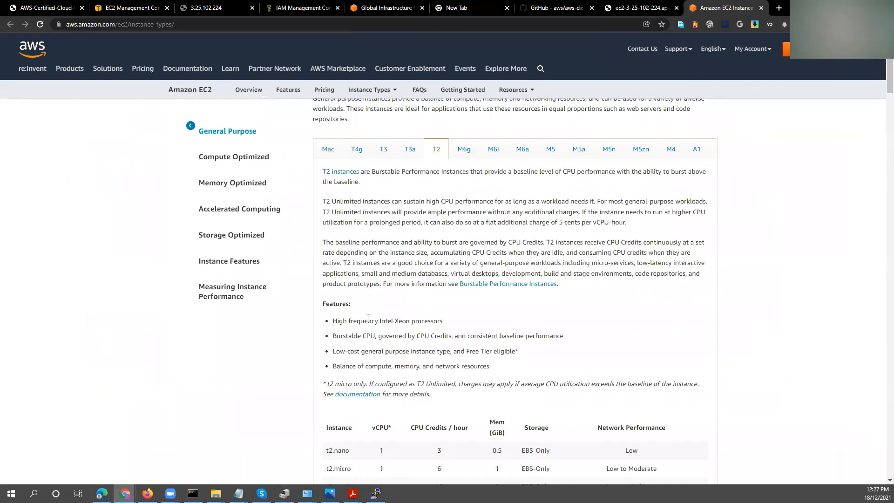
scroll(371, 375, down, 2)
drag(326, 375, 446, 377)
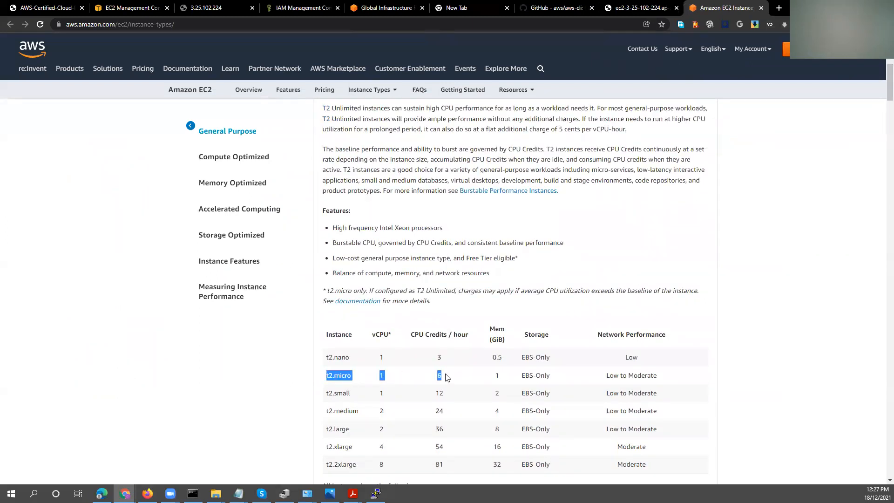
double_click(495, 377)
scroll(450, 419, down, 4)
scroll(449, 419, up, 3)
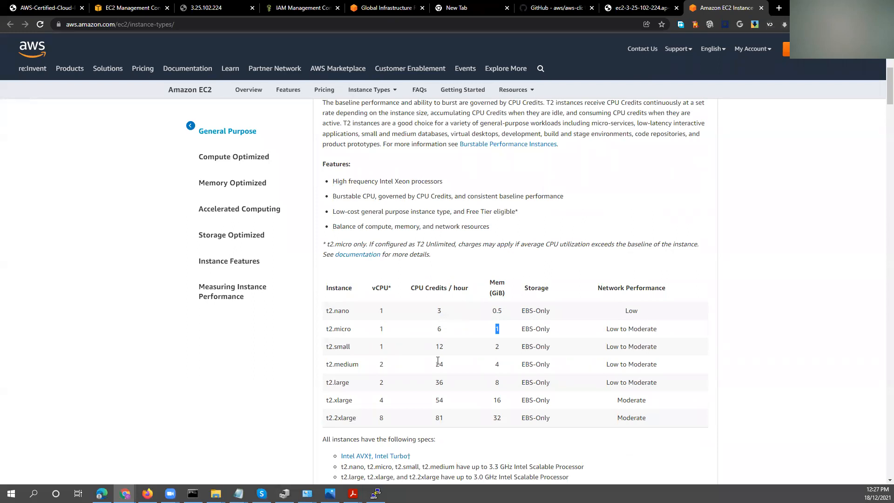
scroll(437, 361, up, 6)
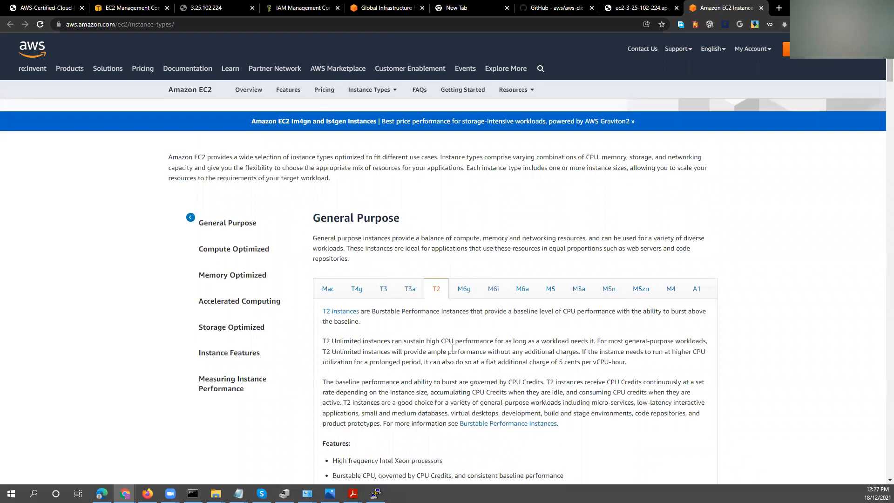
Compare the vCPU, CPU credits and memory of t2.micro, t2.small and t2.medium by highlighting their table rows.
scroll(454, 348, down, 5)
scroll(455, 350, down, 3)
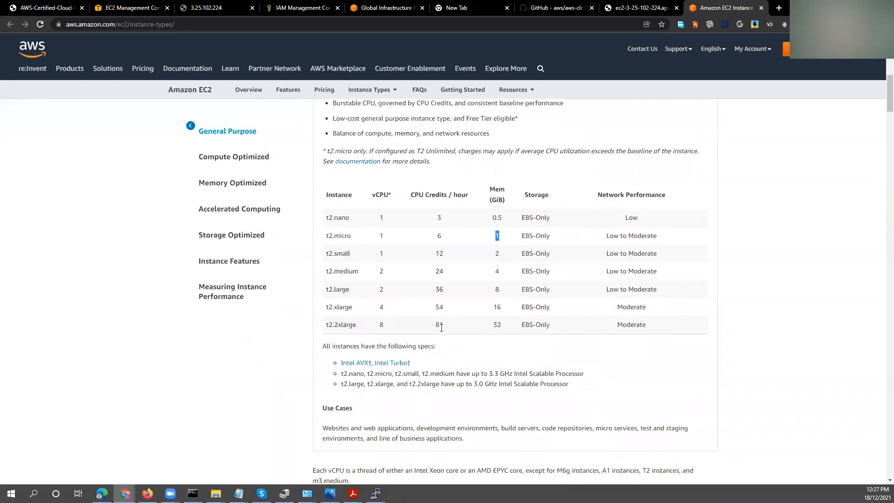
drag(440, 235, 372, 242)
drag(451, 255, 365, 254)
drag(508, 254, 504, 237)
drag(501, 271, 370, 272)
Show the M6i general purpose instances and highlight their Intel Xeon processor and Elastic Block Store bandwidth details.
scroll(499, 300, up, 5)
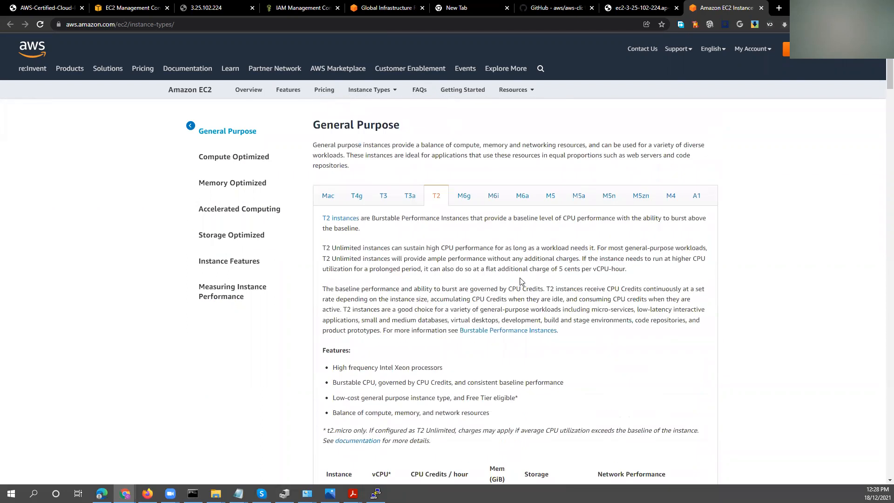
click(495, 198)
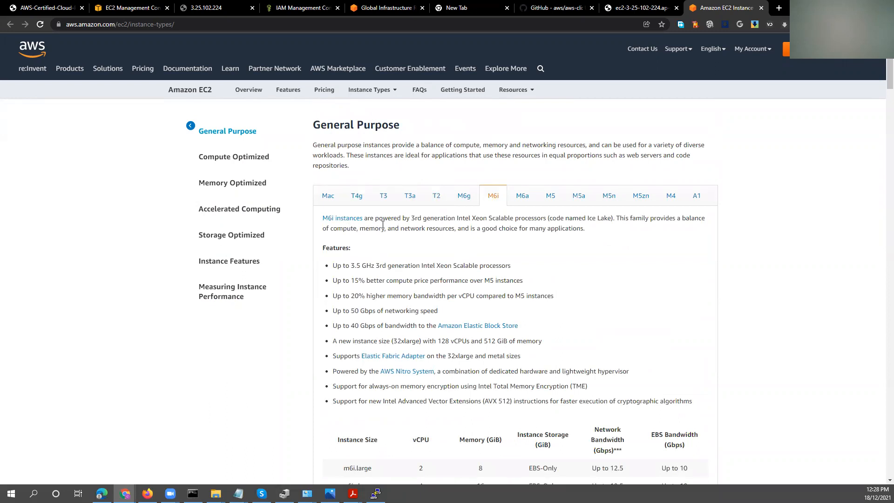
drag(443, 220, 584, 219)
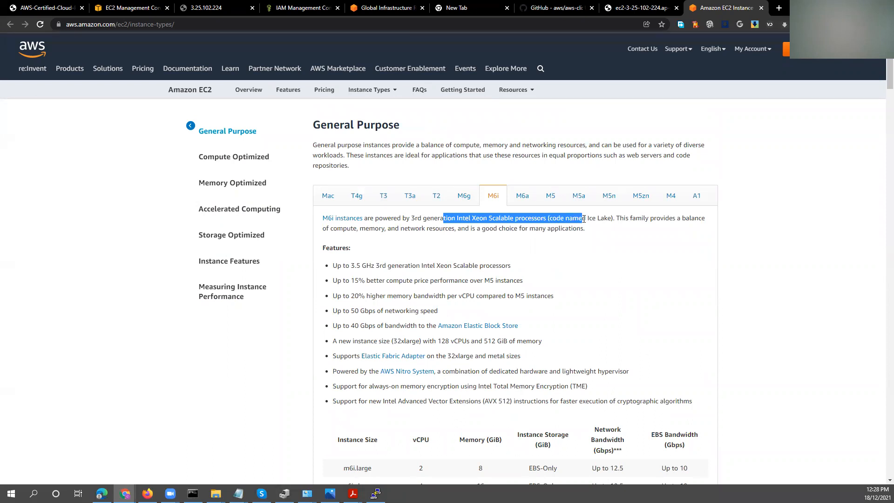
drag(353, 327, 417, 326)
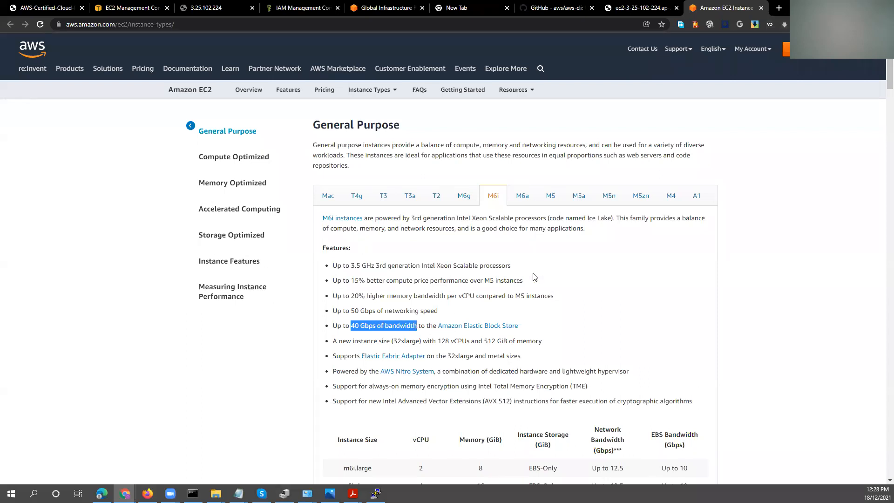
Show the A1 general purpose instances and highlight a1.medium's network performance.
click(696, 197)
scroll(477, 338, down, 1)
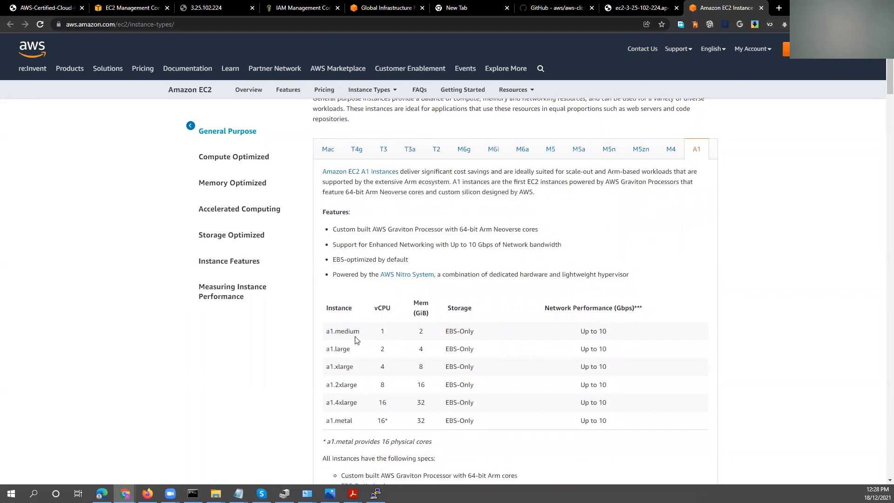
drag(610, 333, 587, 332)
scroll(584, 334, up, 2)
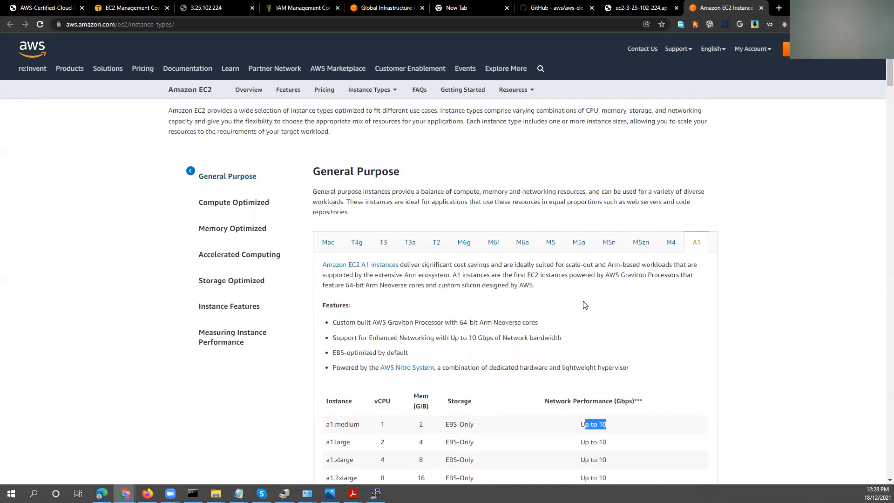
Show the M5a general purpose instances, highlight the AMD EPYC 7000 processor feature and look through the instance sizes.
click(578, 242)
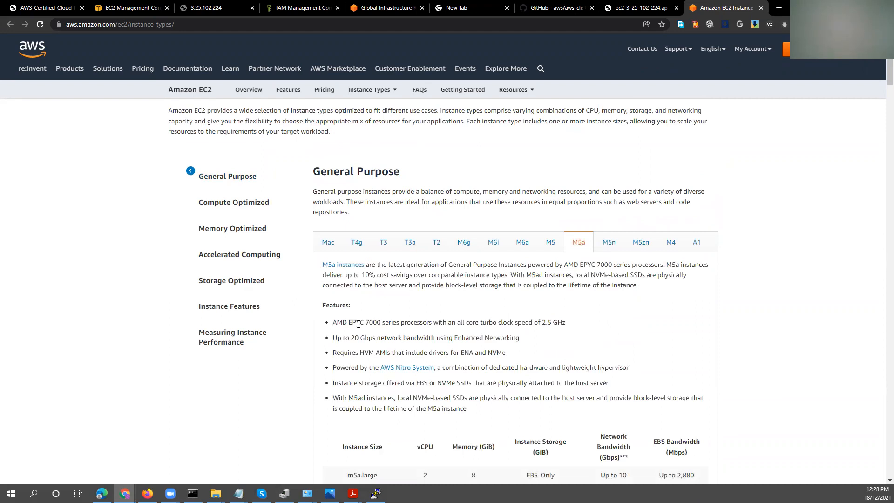
drag(333, 322, 487, 322)
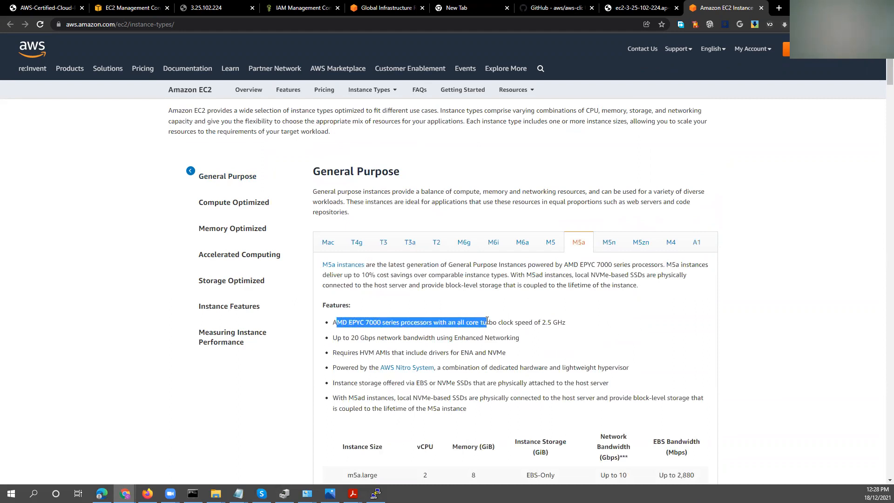
scroll(478, 324, down, 2)
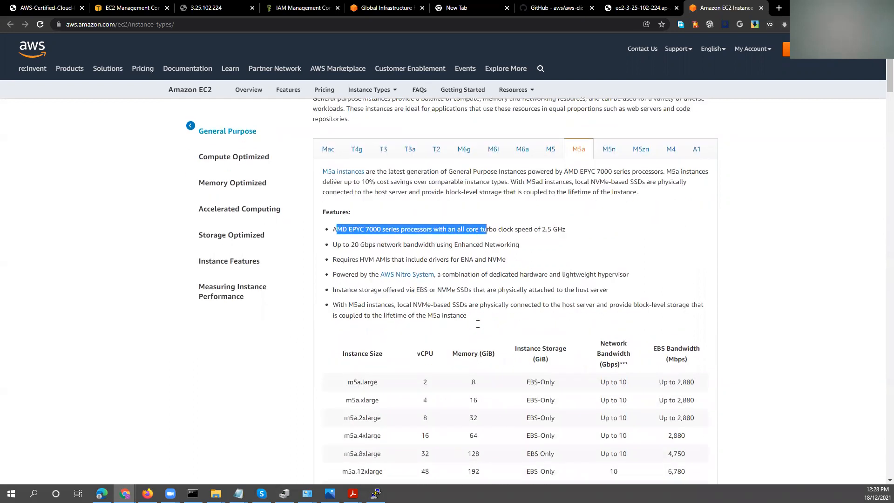
scroll(484, 326, down, 3)
scroll(485, 328, up, 7)
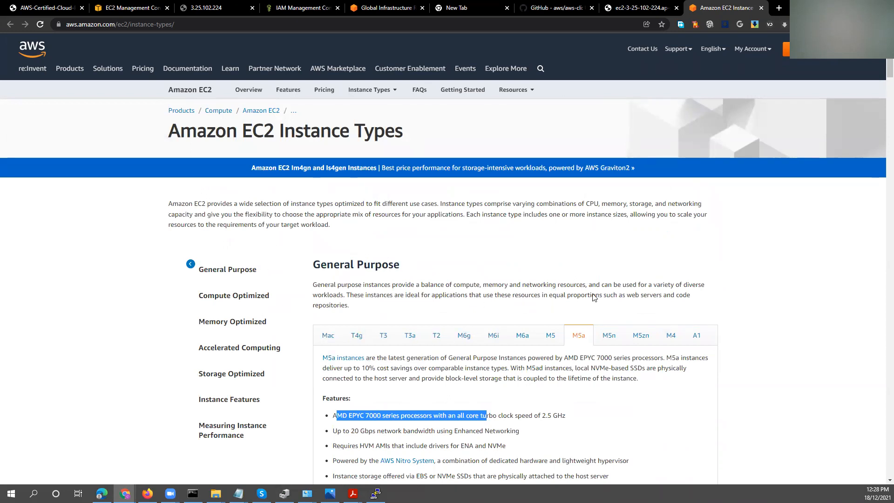
Open the Compute Optimized section and highlight the high performance computing use and C7g's enhanced networking bandwidth.
click(241, 298)
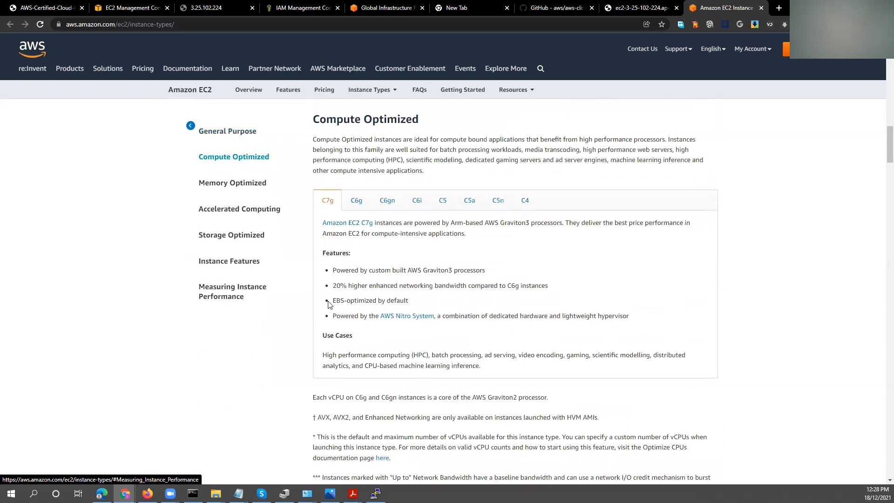
drag(323, 162, 398, 160)
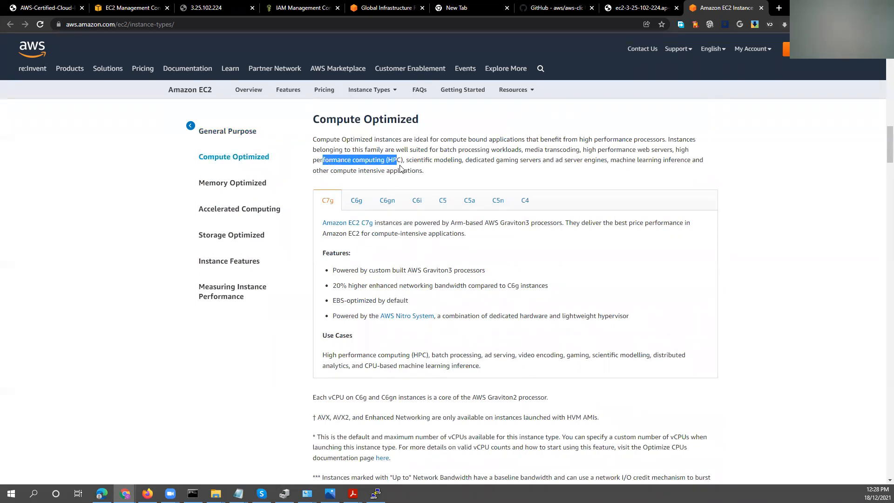
drag(336, 287, 439, 288)
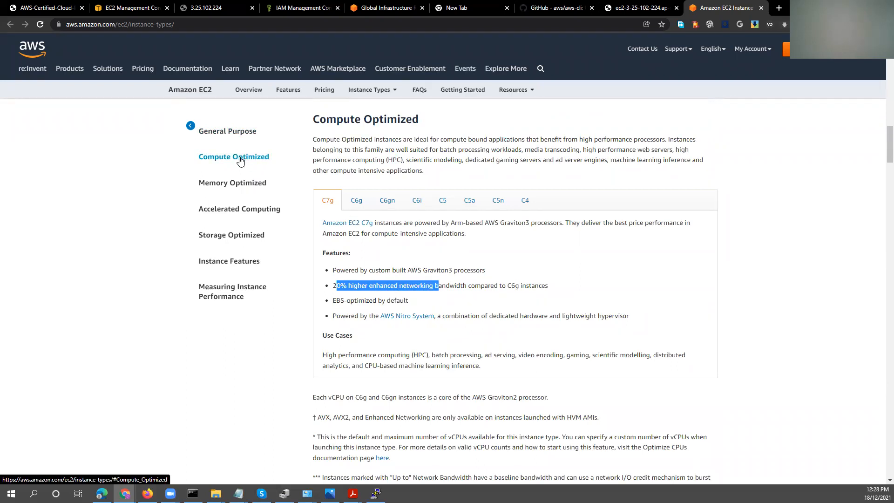
Open the Memory Optimized section and highlight R6g's custom built AWS Graviton2 processor feature.
click(242, 182)
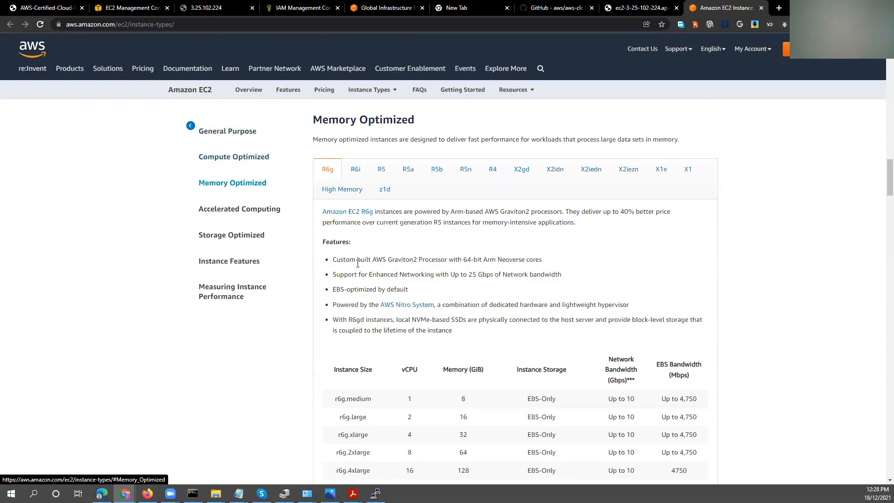
drag(350, 261, 487, 261)
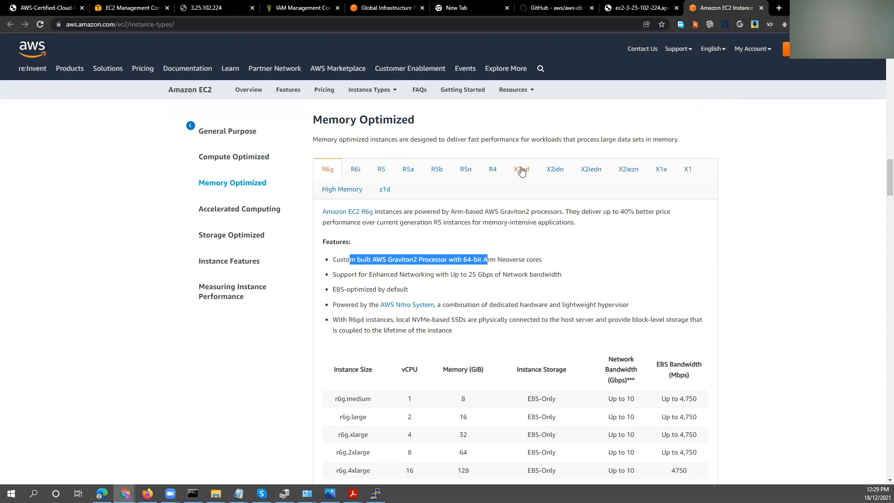
Show the Accelerated Computing section with its P4 instances, followed by the Storage Optimized section.
click(255, 210)
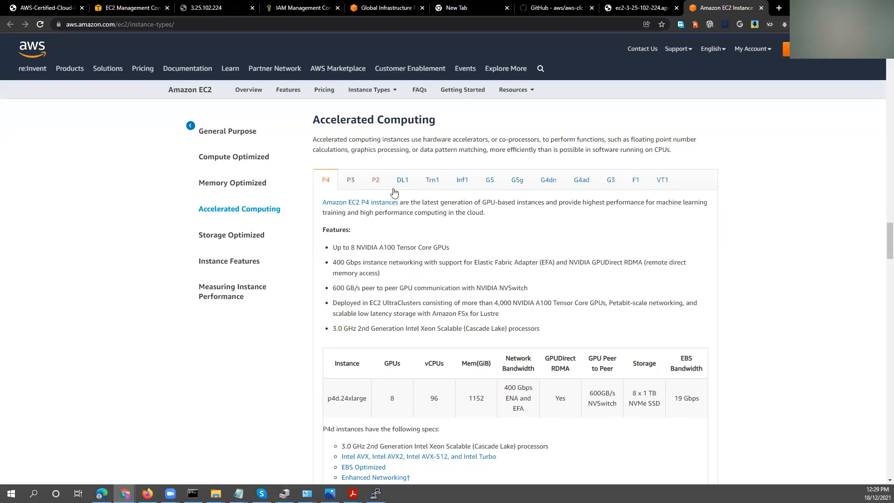
click(225, 236)
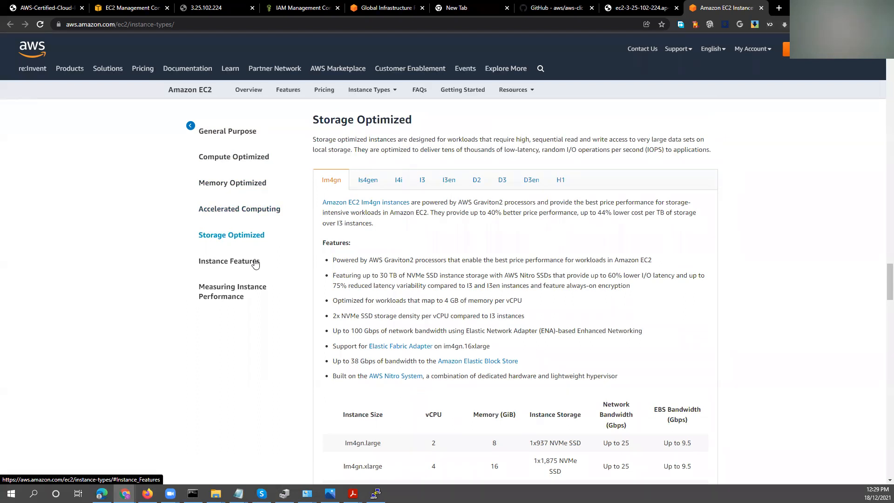
Return to the Accelerated Computing section and highlight p4d.24xlarge's GPU count, EBS bandwidth and storage values.
click(249, 214)
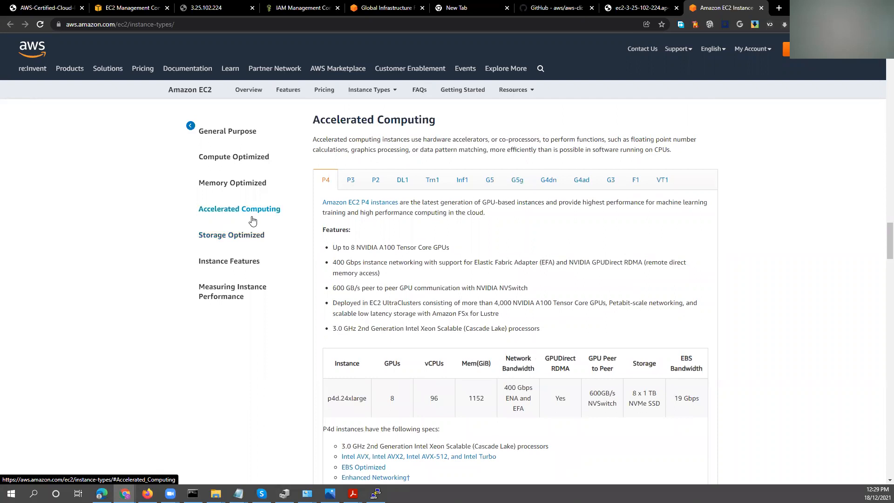
scroll(352, 298, down, 2)
double_click(392, 305)
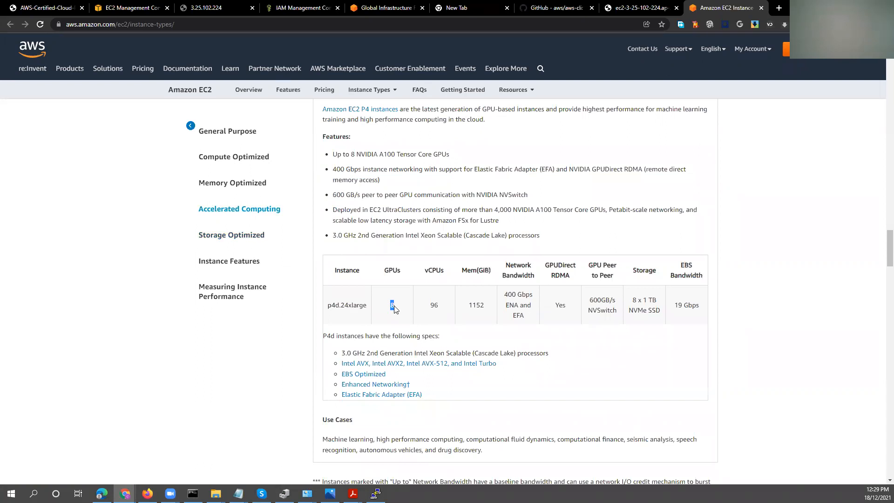
click(674, 307)
drag(674, 307, 693, 305)
drag(630, 310, 658, 307)
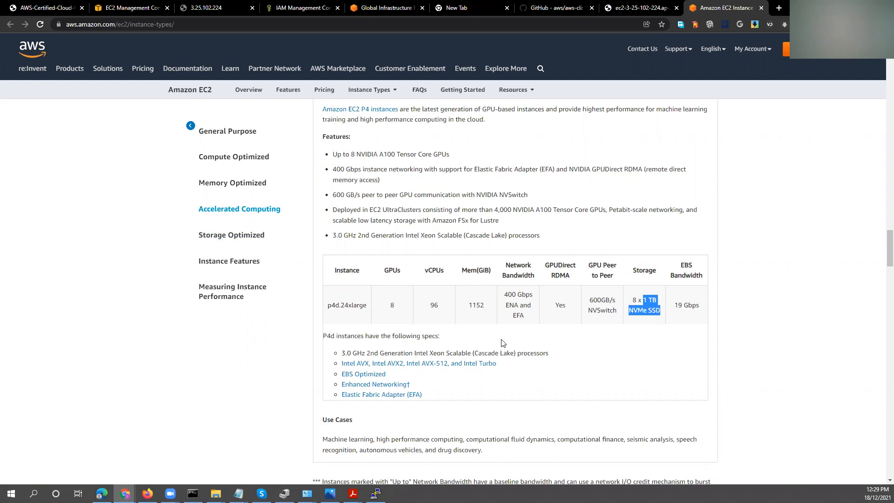
Review the P4 features and highlight p4d.24xlarge's network bandwidth in the instance table, then clear the highlight.
scroll(503, 343, up, 6)
scroll(505, 321, down, 4)
drag(517, 303, 551, 302)
click(764, 256)
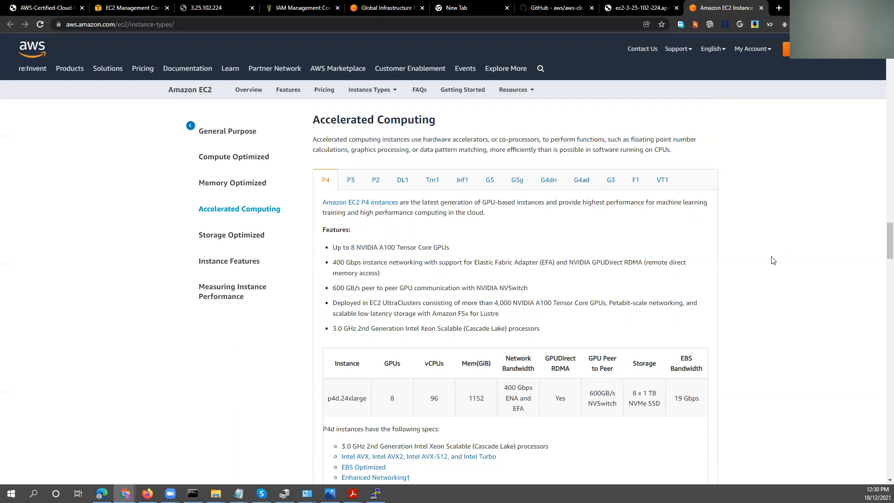
scroll(774, 276, down, 1)
scroll(774, 276, down, 1)
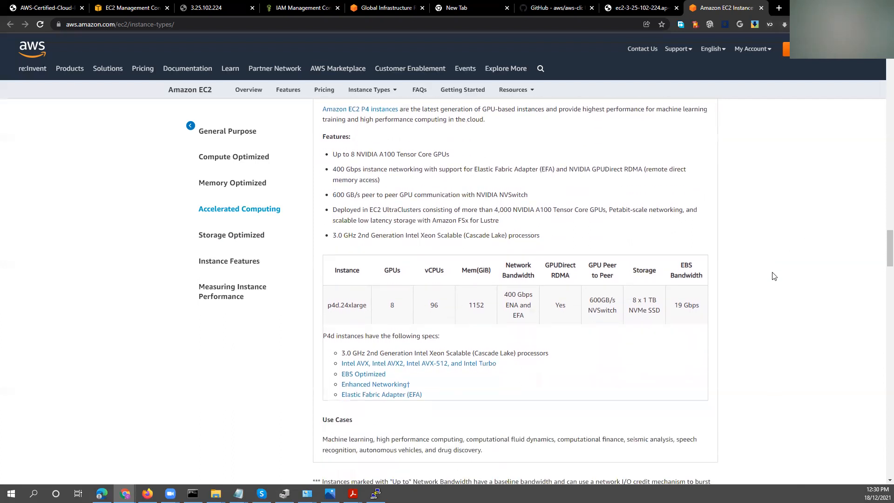
scroll(773, 277, down, 3)
scroll(772, 278, up, 10)
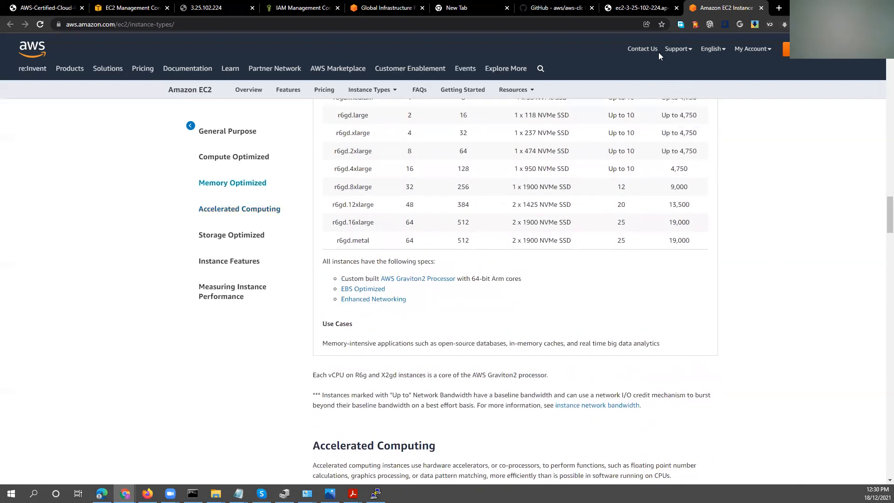
Switch to the open GitHub page of the aws-cli repository showing its README.
click(628, 8)
click(561, 10)
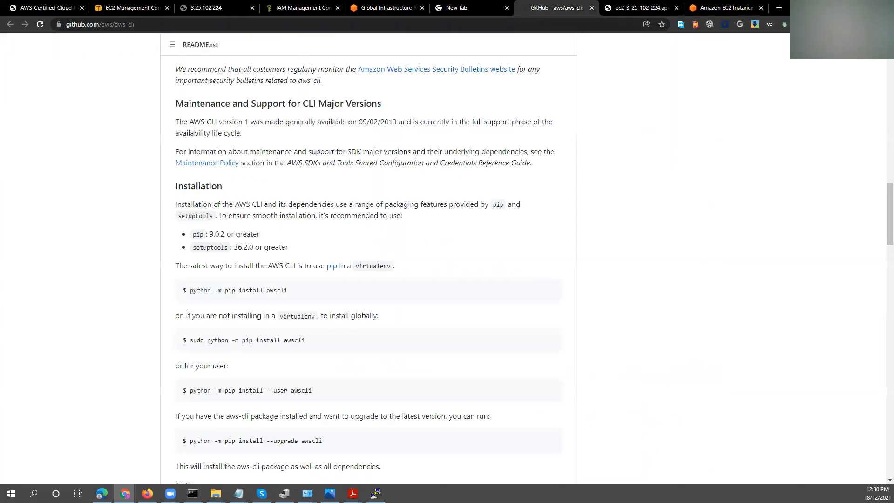
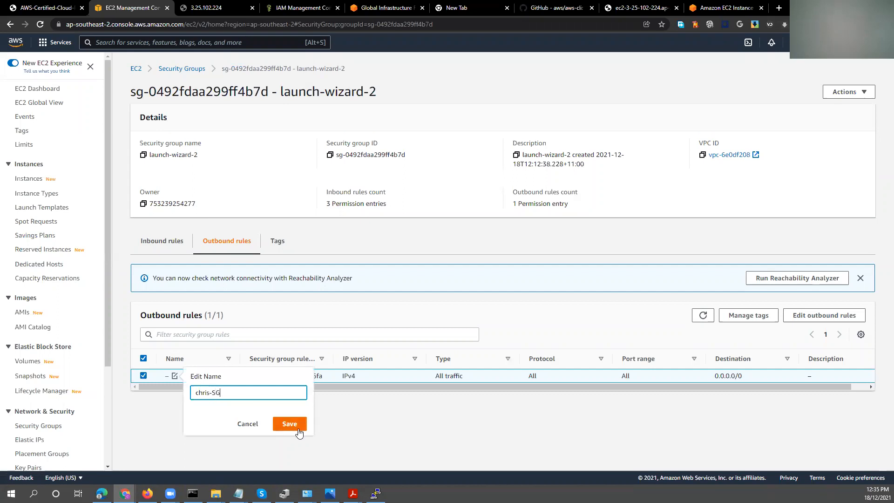
Save the name entered for launch-wizard-2's outbound rule.
click(298, 425)
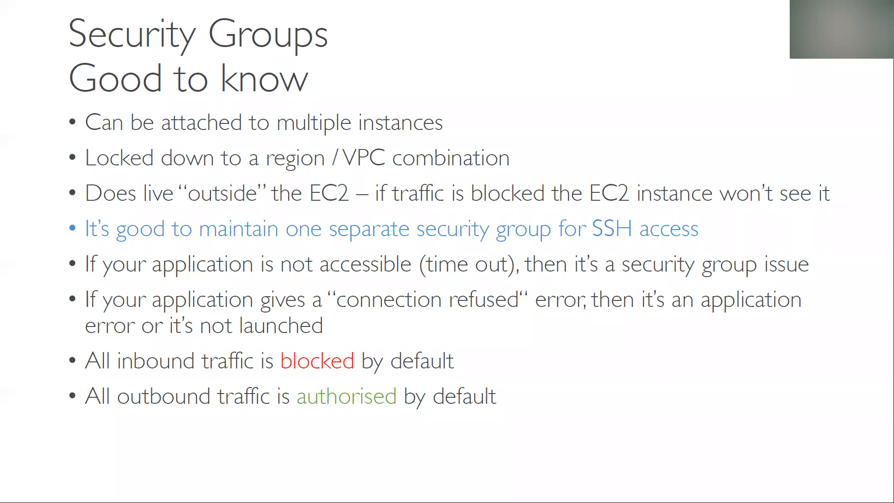
Switch to the PuTTY session, run ifconfig on the instance and highlight eth0's inet address.
key(alt+Tab)
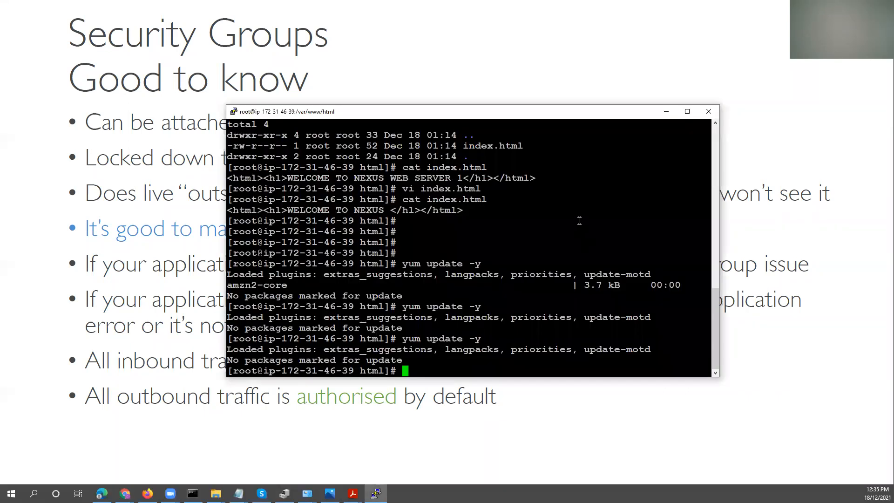
drag(546, 117, 519, 83)
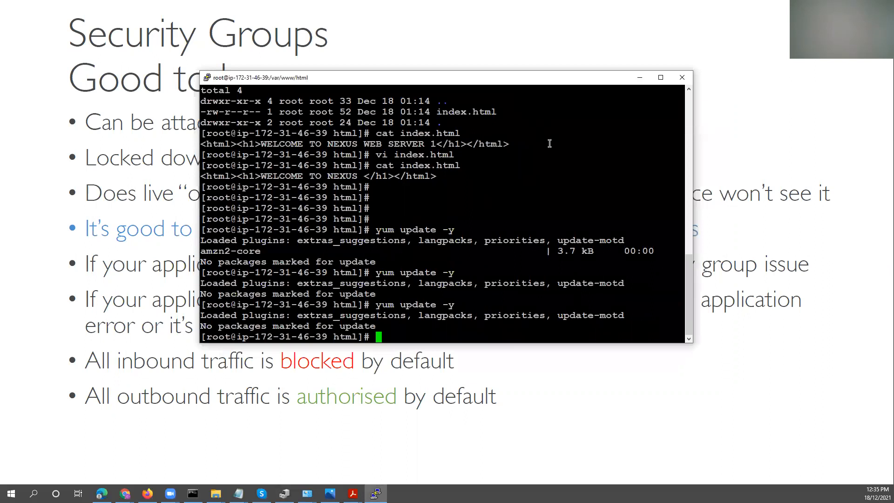
text(ifxonfig)
key(Return)
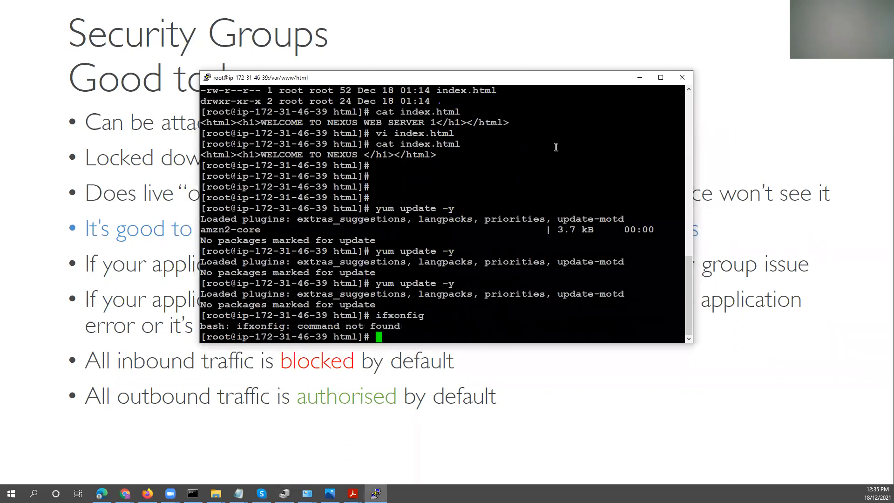
text(ifconfig)
key(Return)
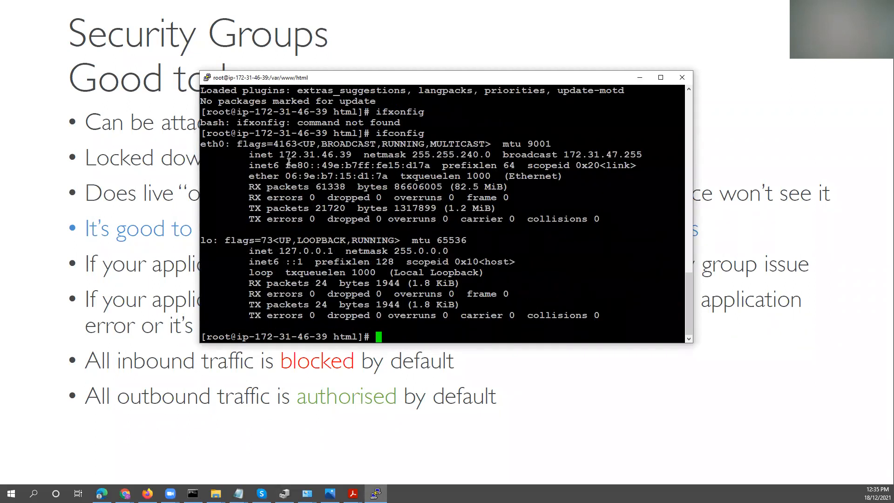
drag(279, 155, 347, 154)
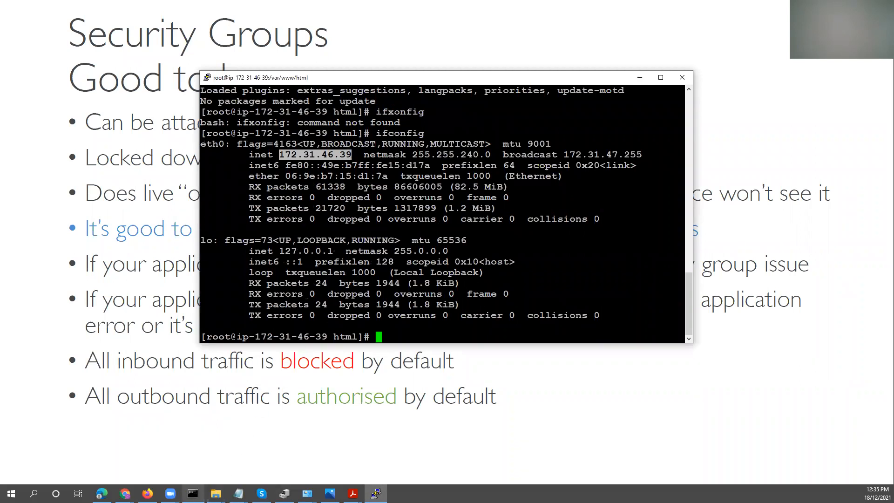
Switch to Command Prompt, stop the running ping and try to clear the screen.
click(193, 493)
click(453, 263)
key(ctrl+c)
key(Return)
text(ccls)
key(Return)
Ping the instance's private address 172.31.46.39, and restart it as a continuous ping with -t.
text(pi)
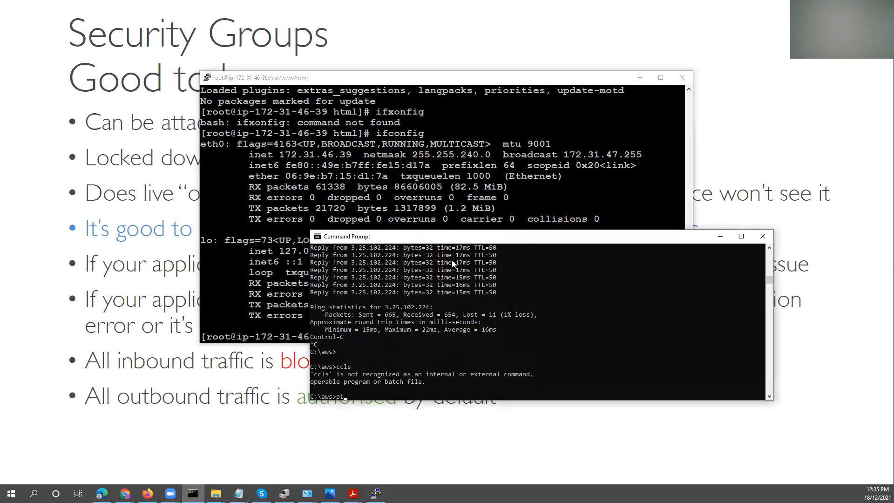
text(ng 172.31.46.39)
key(Return)
key(ctrl+c)
key(Up)
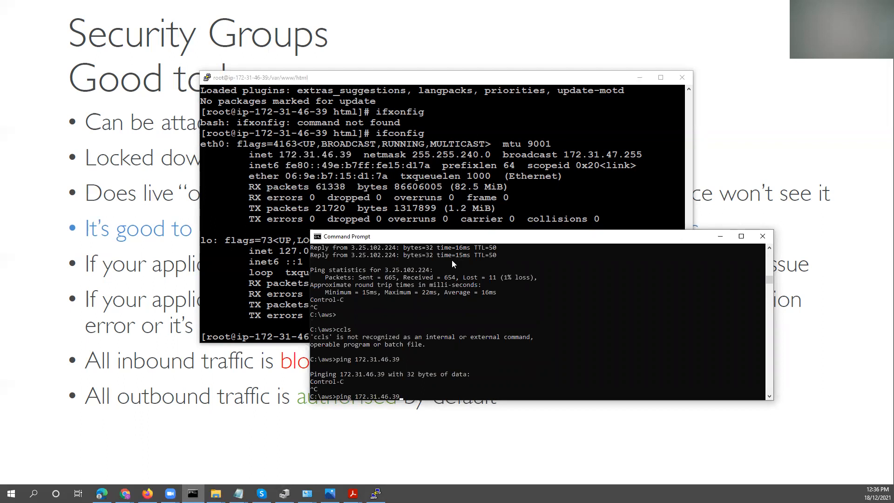
text(-t)
key(Return)
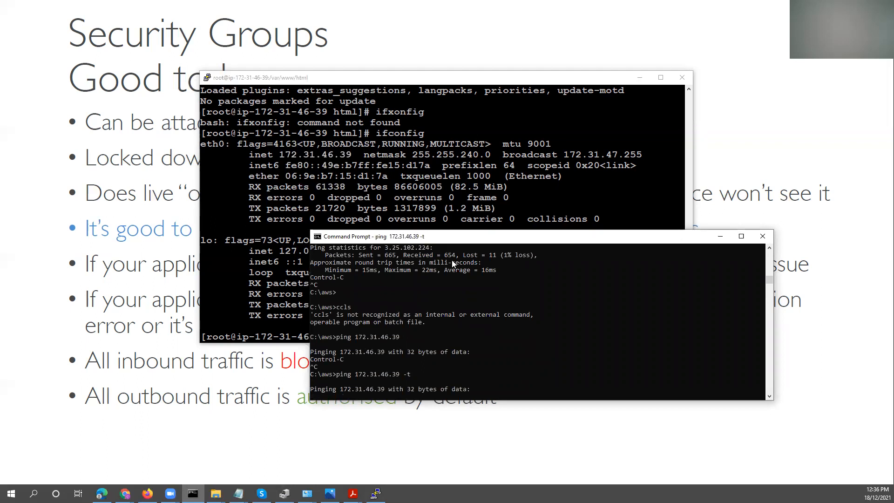
click(386, 315)
right_click(388, 316)
click(375, 154)
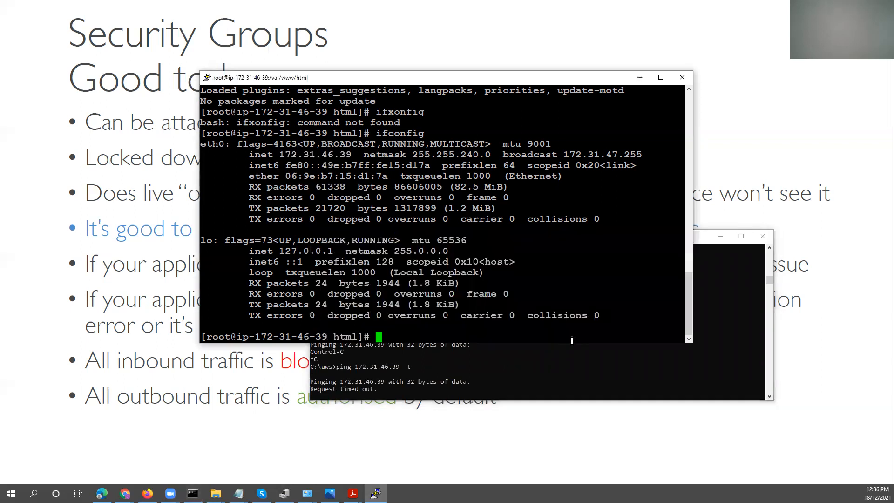
key(ctrl+c)
key(Up)
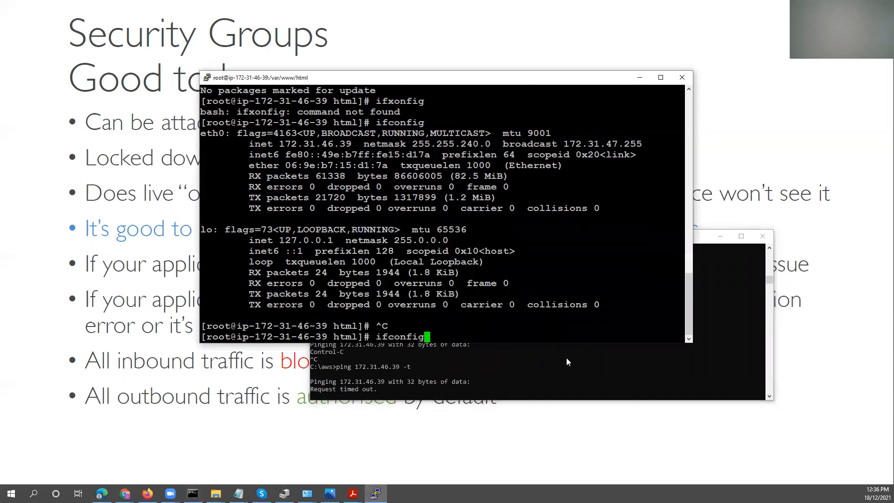
Stop the private-address ping, continuously ping ec2-3-25-102-224.ap-southeast-2.compute.amazonaws.com with -t, and move the Command Prompt window clear of the PuTTY output.
click(566, 370)
key(ctrl+c)
key(Return)
key(Up)
key(Up)
key(Up)
key(Up)
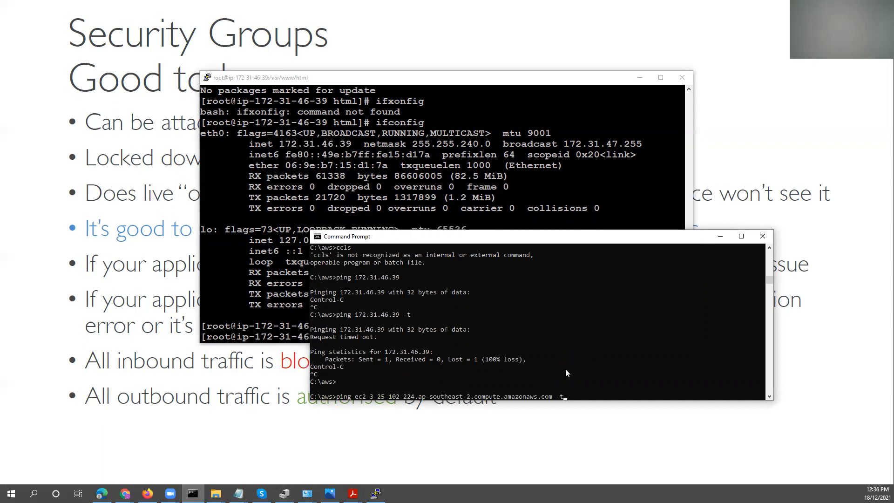
key(Return)
key(ctrl+c)
key(Up)
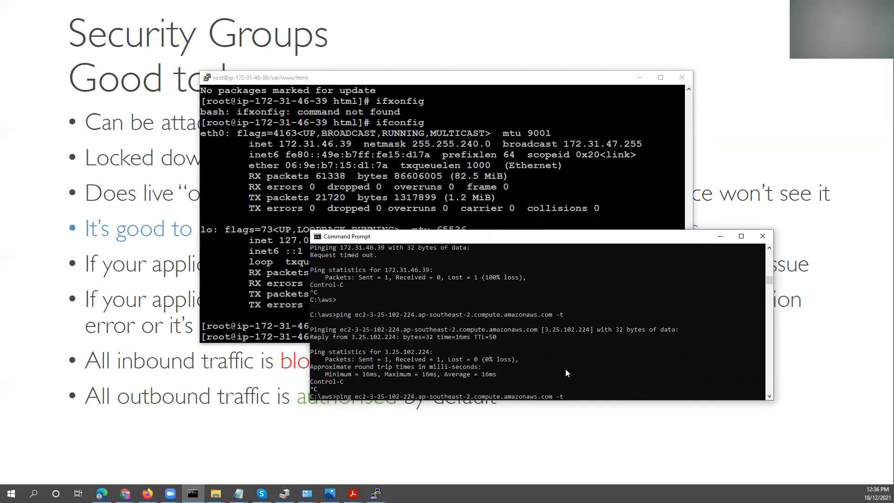
key(Return)
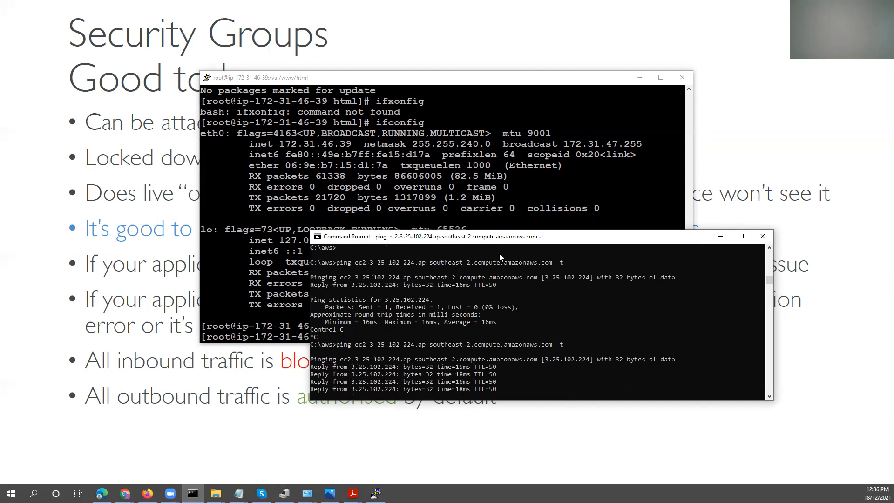
drag(498, 240, 778, 307)
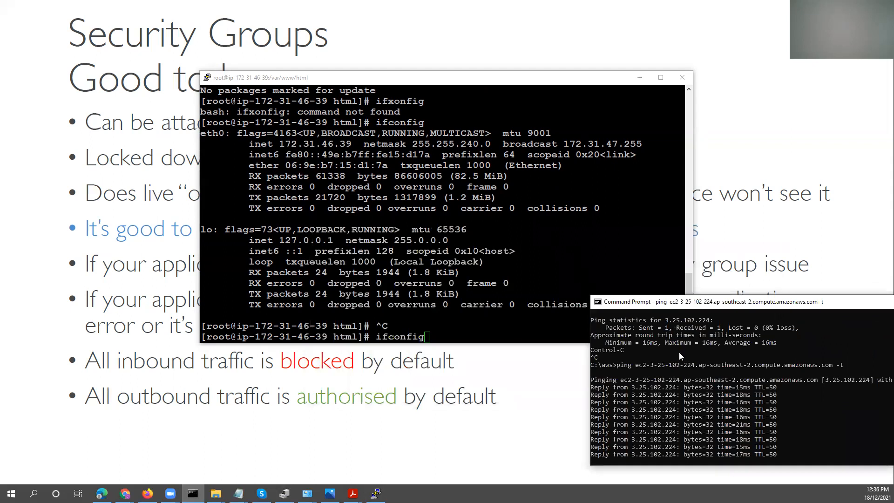
Stop the running ping in Command Prompt and flush the DNS resolver cache with ipconfig /flushdns.
click(472, 294)
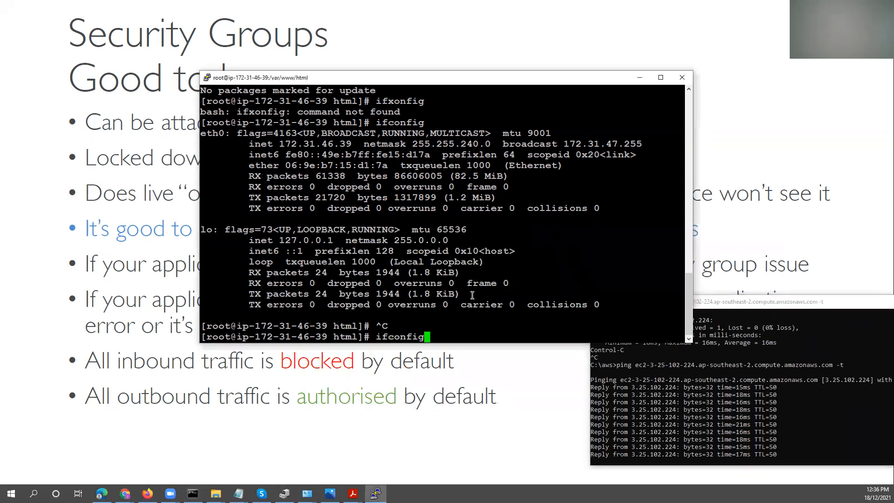
key(alt+Tab)
key(ctrl+c)
click(623, 409)
text(ipconfig /flushdns)
key(Return)
Rerun the continuous ping to the instance's public DNS name and stop it after a couple of replies.
key(Up)
key(Up)
key(Return)
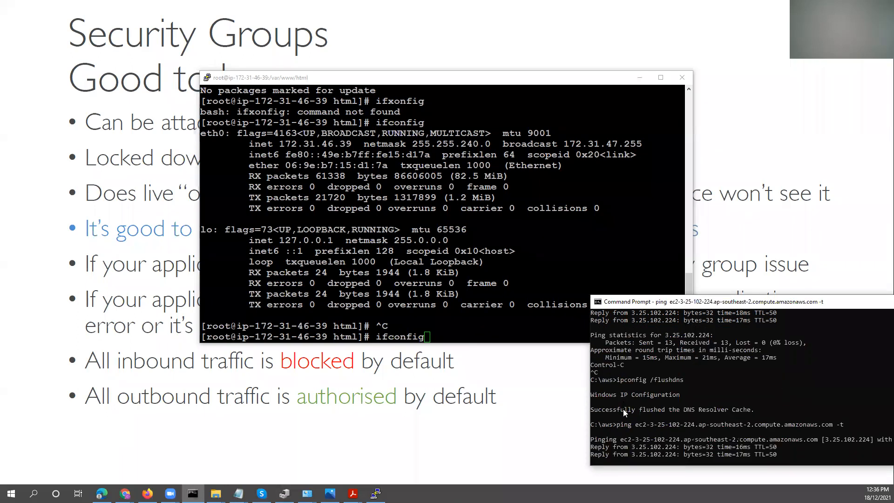
key(ctrl+c)
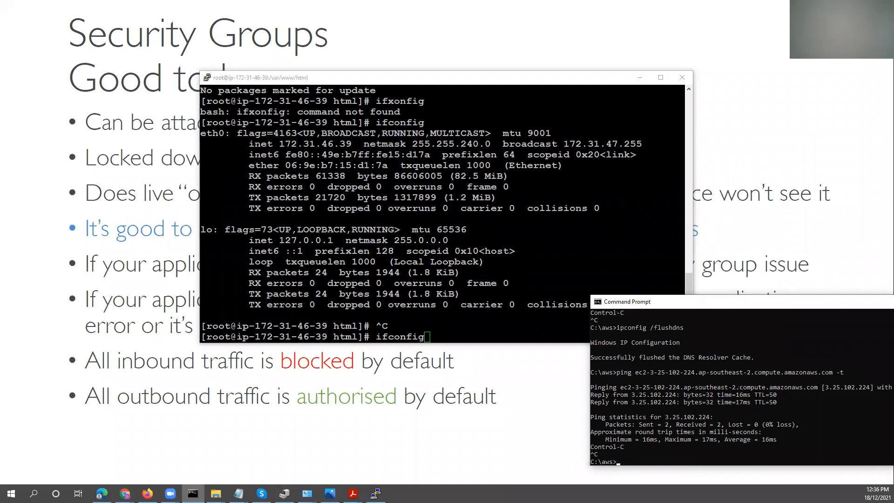
Switch to the EC2 console, view launch-wizard-2's outbound rule editor, and return to the security groups list.
key(alt+Tab)
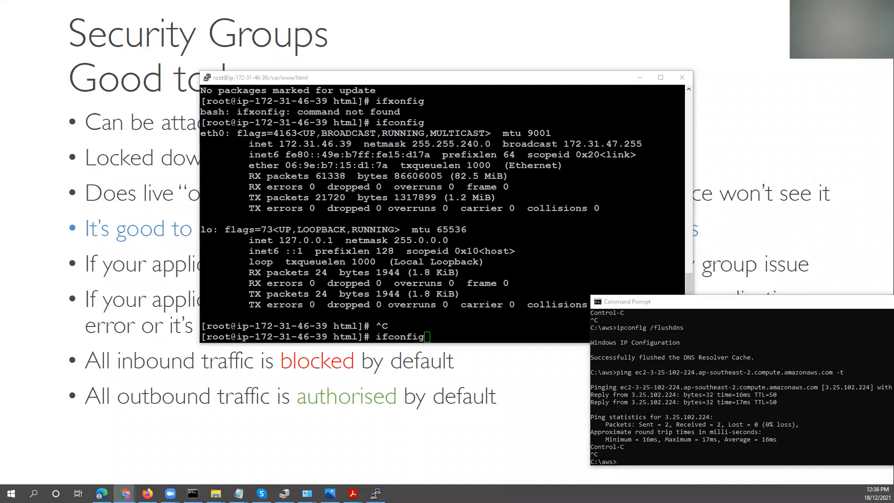
key(alt+Tab)
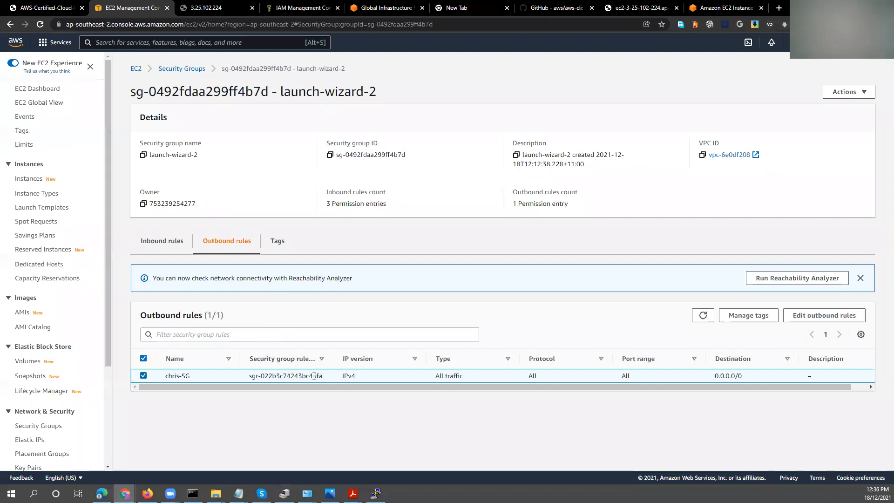
click(824, 316)
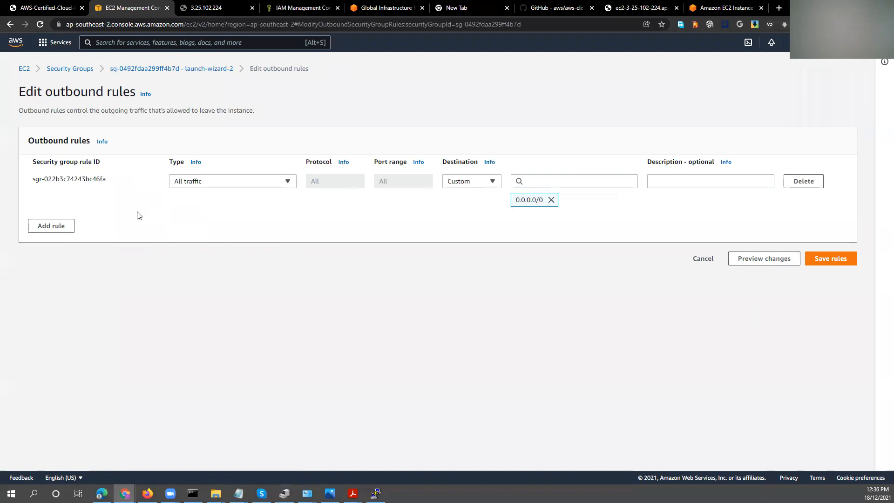
click(77, 69)
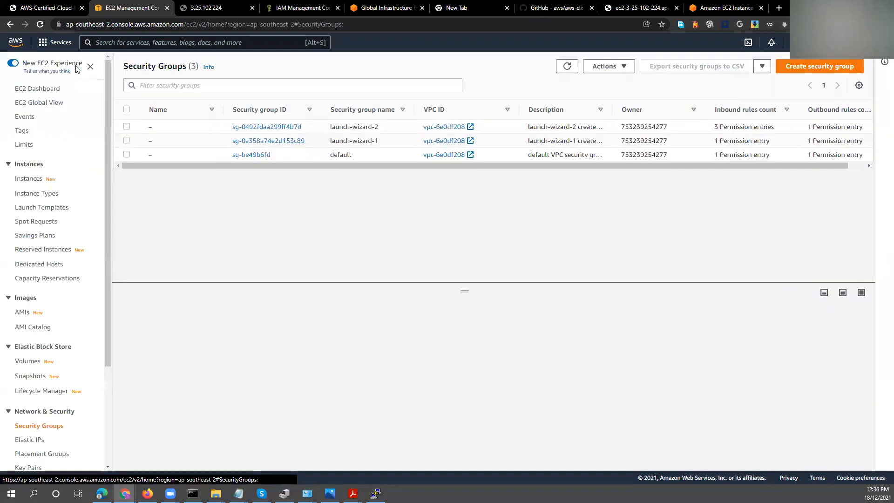
click(284, 127)
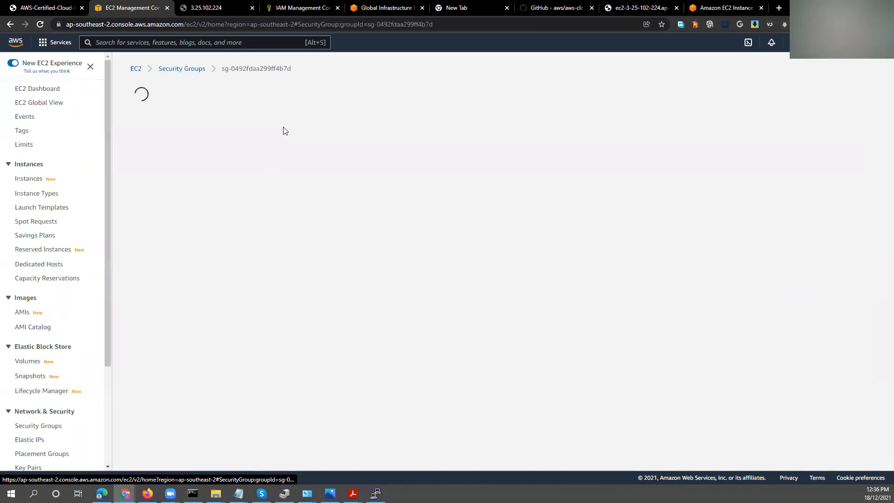
click(10, 24)
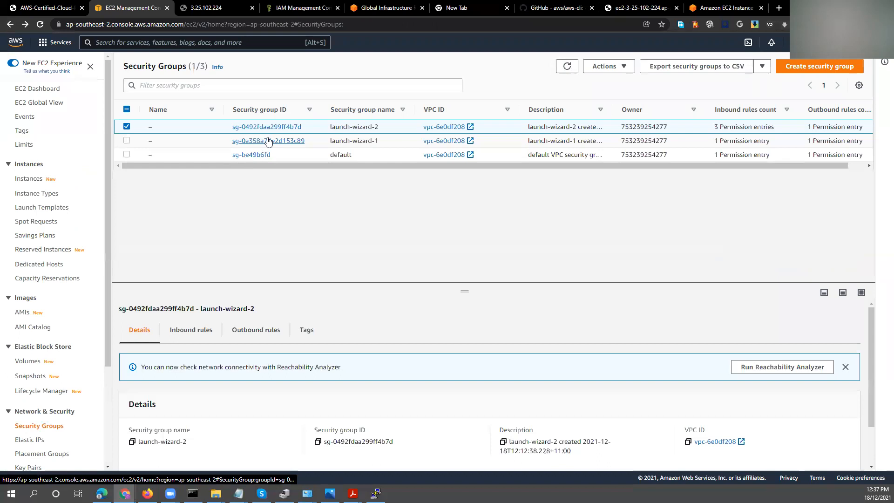
View the launch-wizard-1 security group's outbound rules in the rule editor, and return to the list without changes.
click(267, 141)
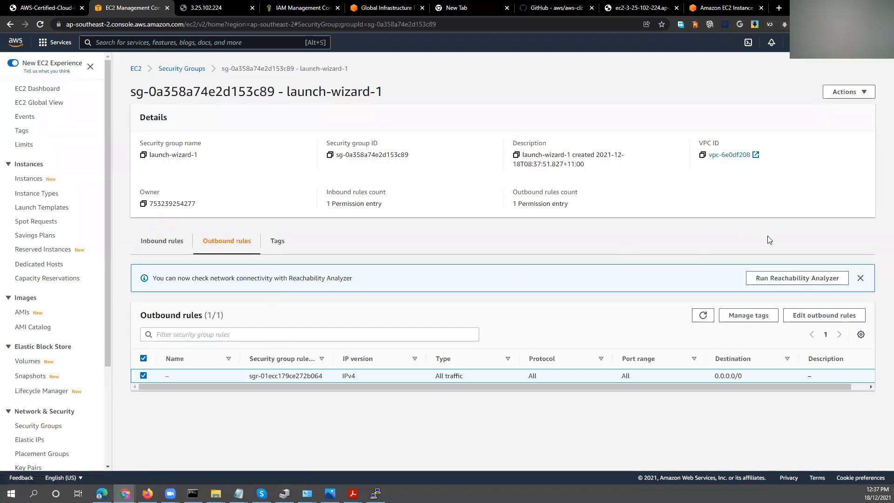
click(834, 315)
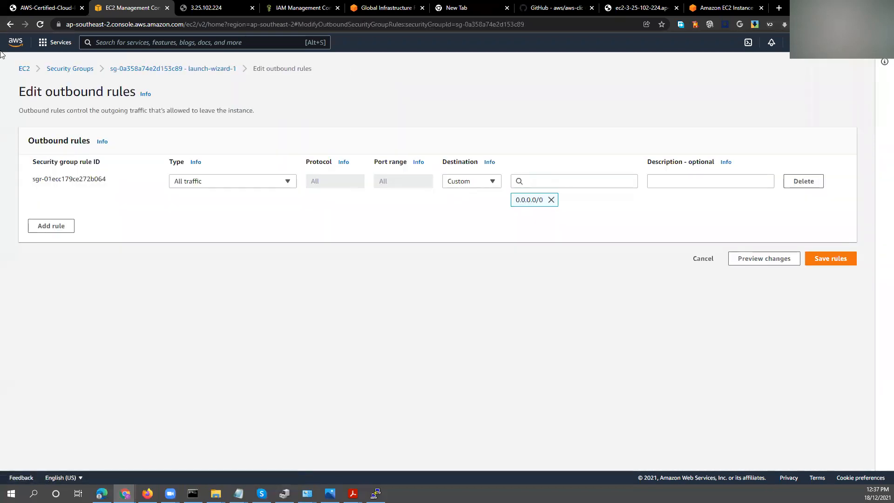
click(10, 24)
click(10, 24)
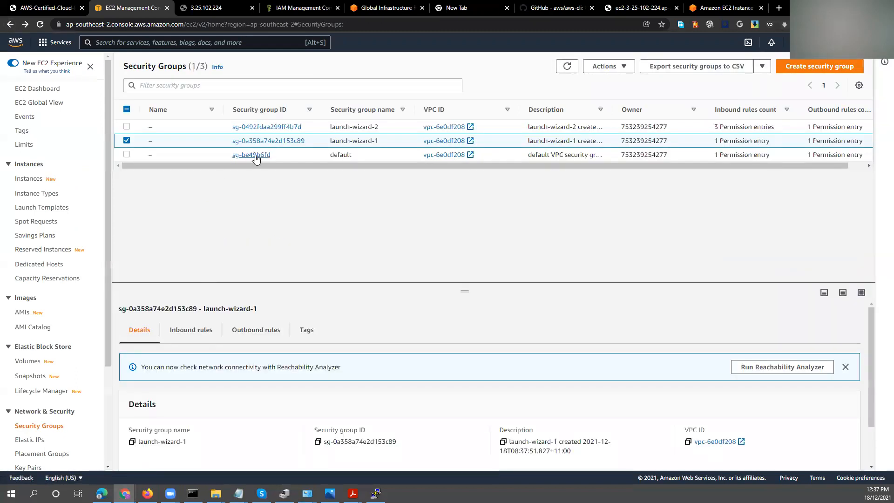
View the default security group's outbound rules in the rule editor, and return to the list without changes.
click(256, 156)
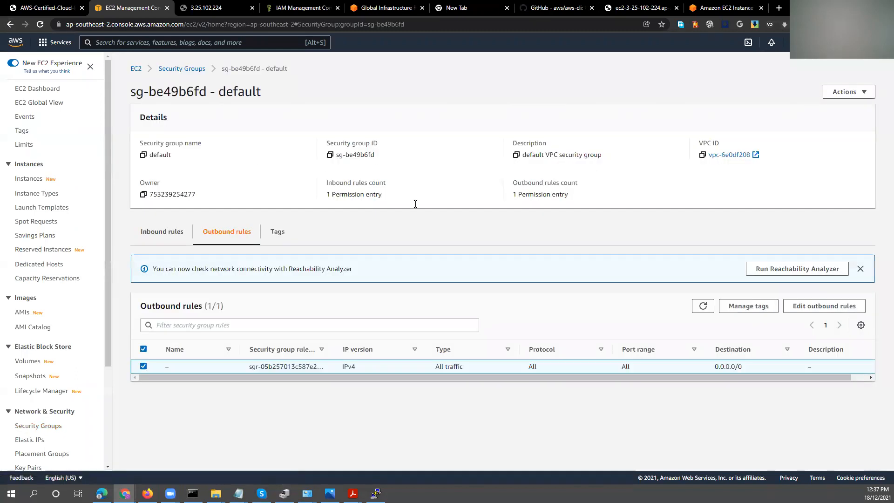
click(824, 306)
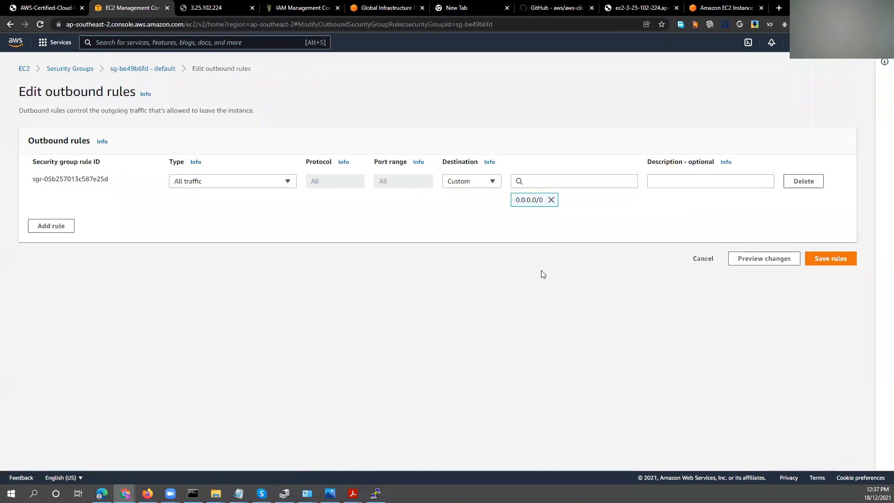
click(64, 69)
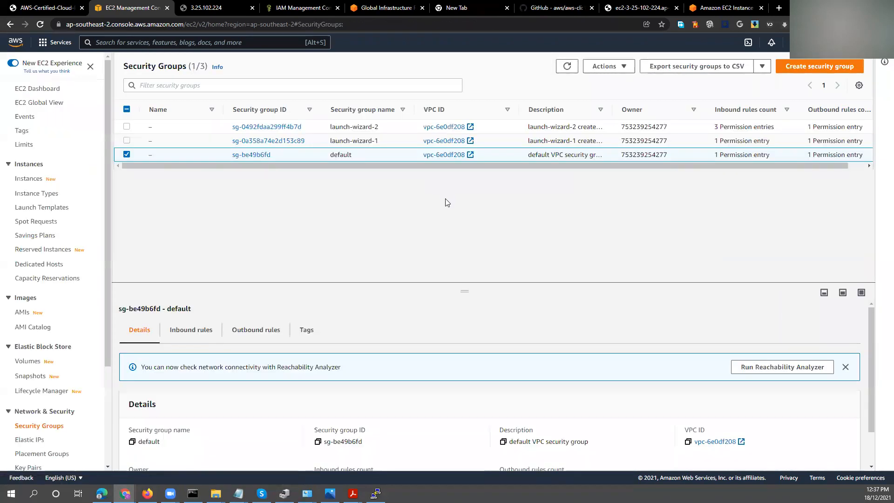
Compare the inbound rules of the default and launch-wizard-1 groups, viewing launch-wizard-1's inbound rule editor without making changes.
click(198, 331)
drag(236, 281, 239, 195)
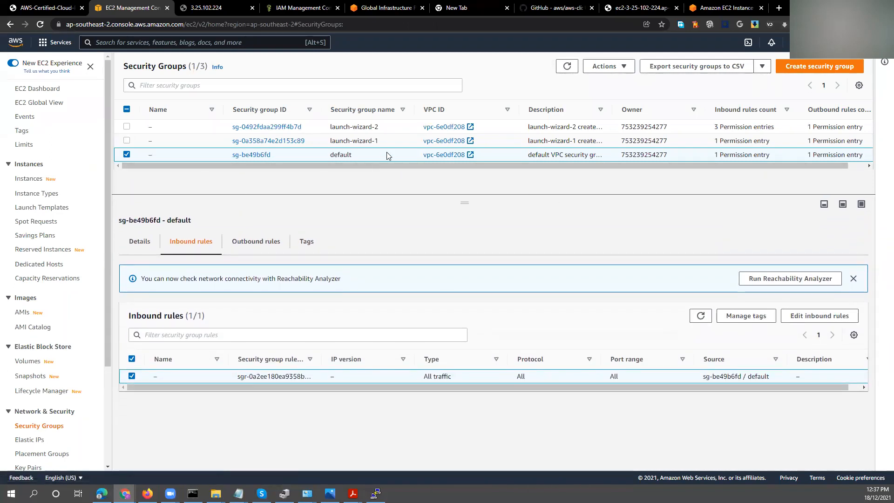
click(391, 141)
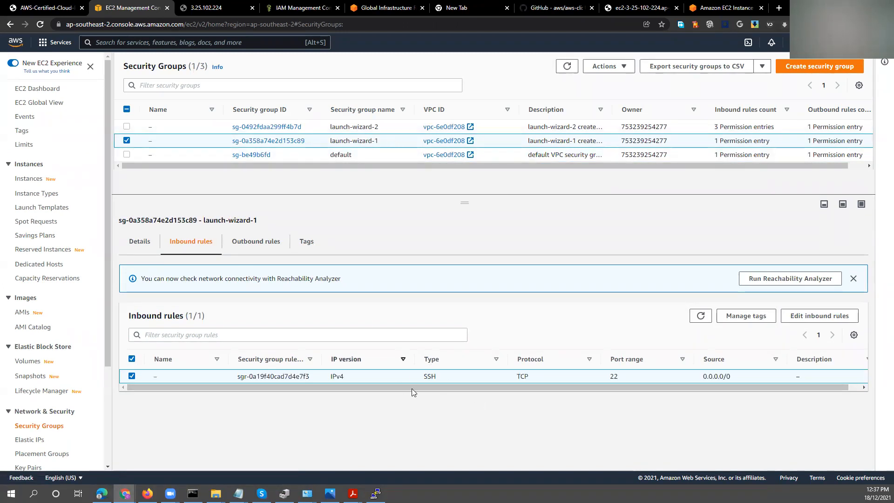
click(796, 317)
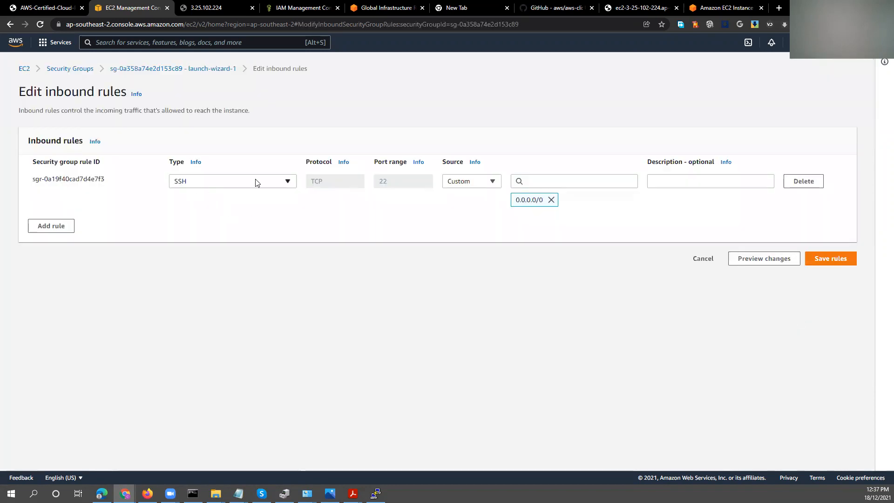
click(67, 69)
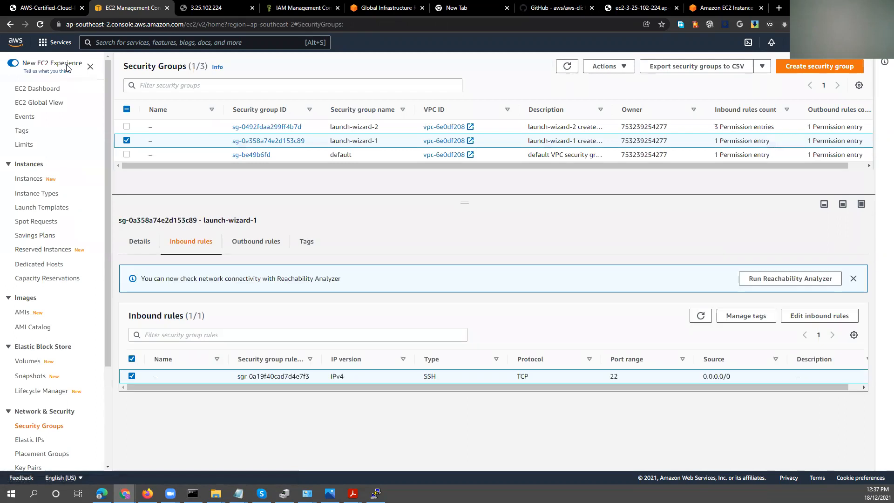
Open the list of EC2 instance types.
click(43, 194)
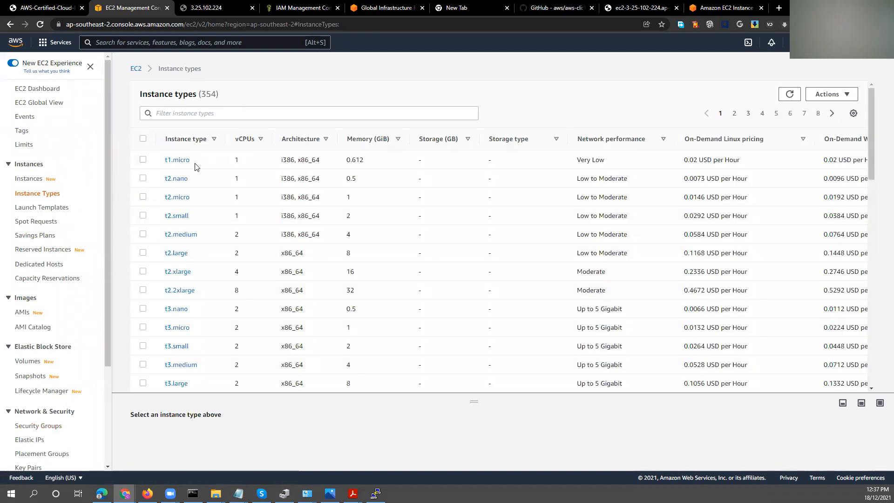
Go to the EC2 dashboard and open the list of running instances.
click(135, 39)
text(ec2)
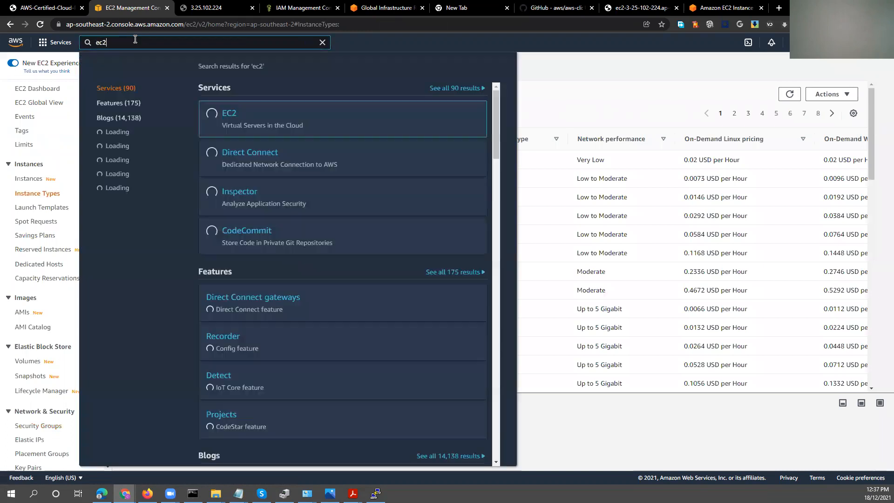
click(209, 120)
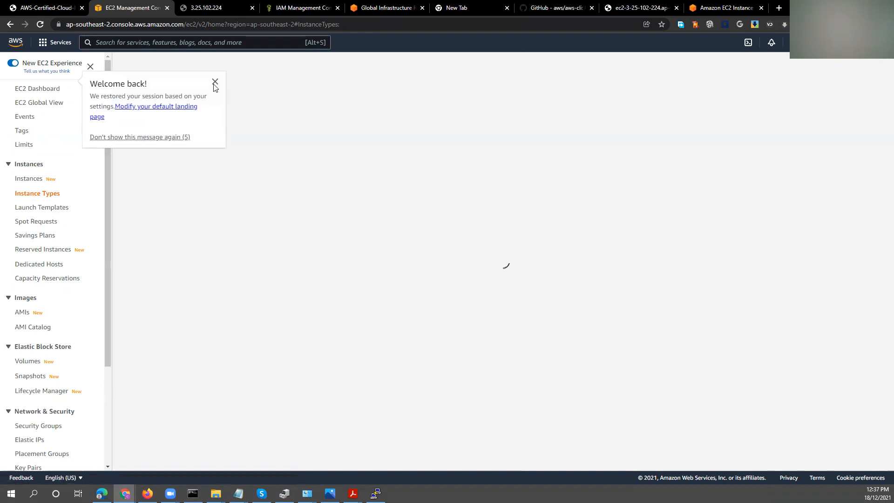
click(213, 83)
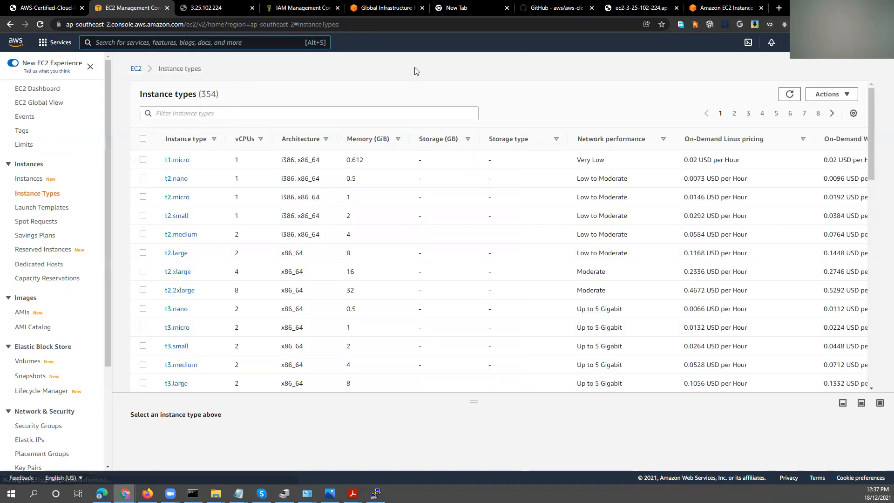
click(135, 69)
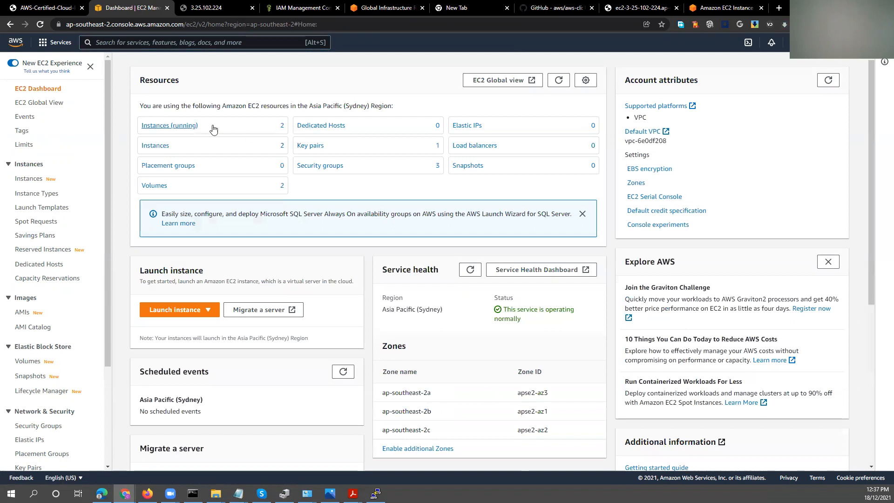
click(181, 126)
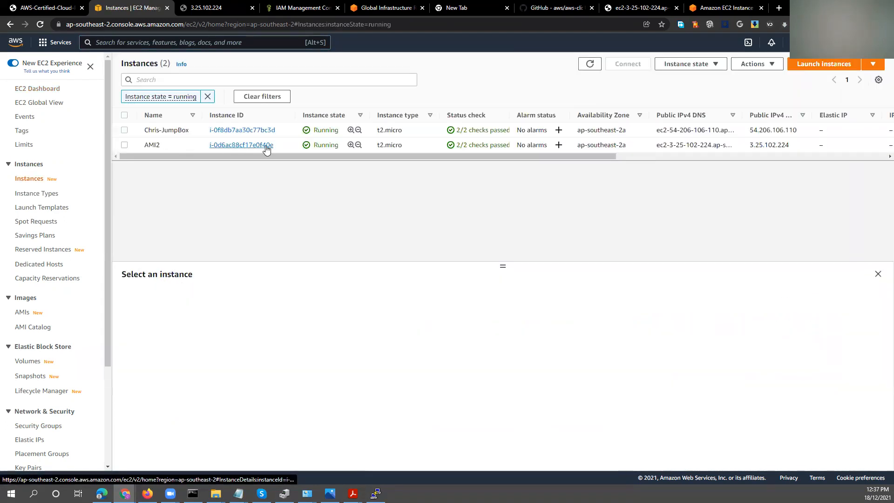
Open the launch-wizard-2 security group attached to the AMI2 instance and start editing its outbound rules.
click(174, 146)
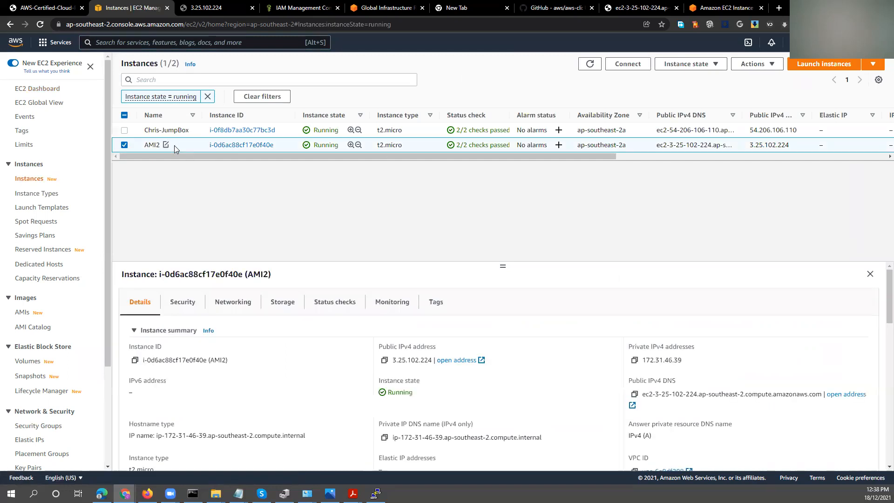
click(182, 302)
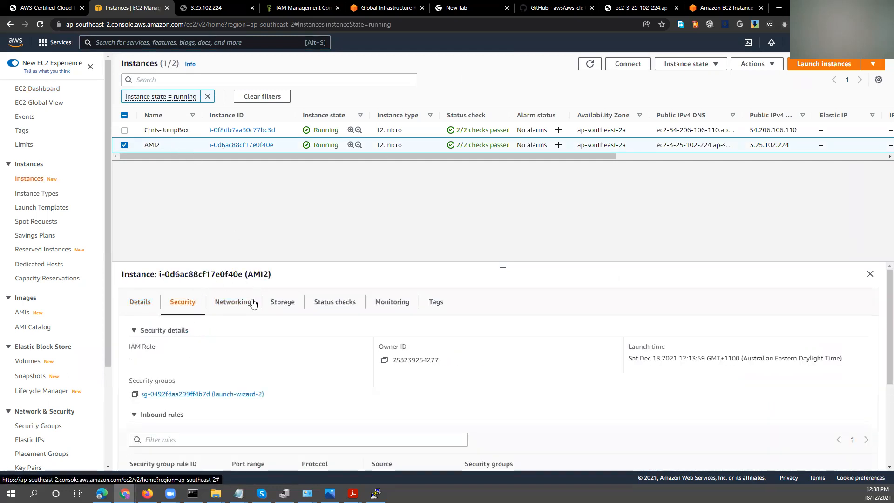
click(235, 397)
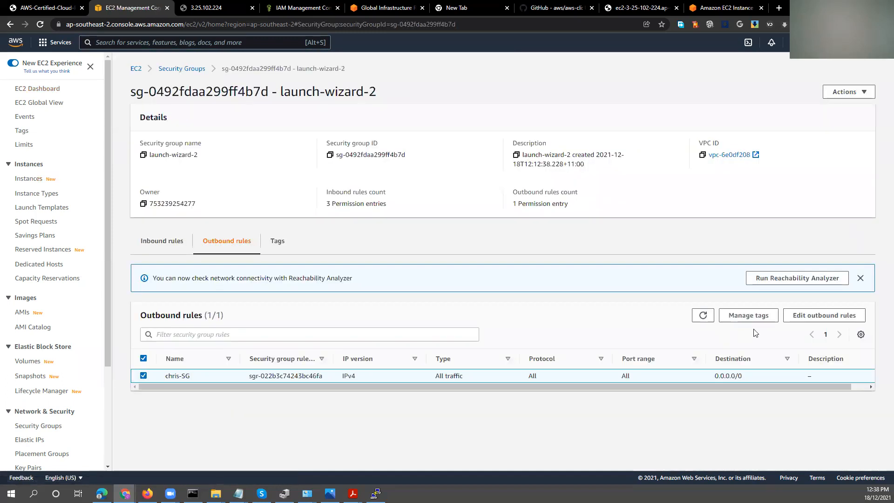
click(797, 315)
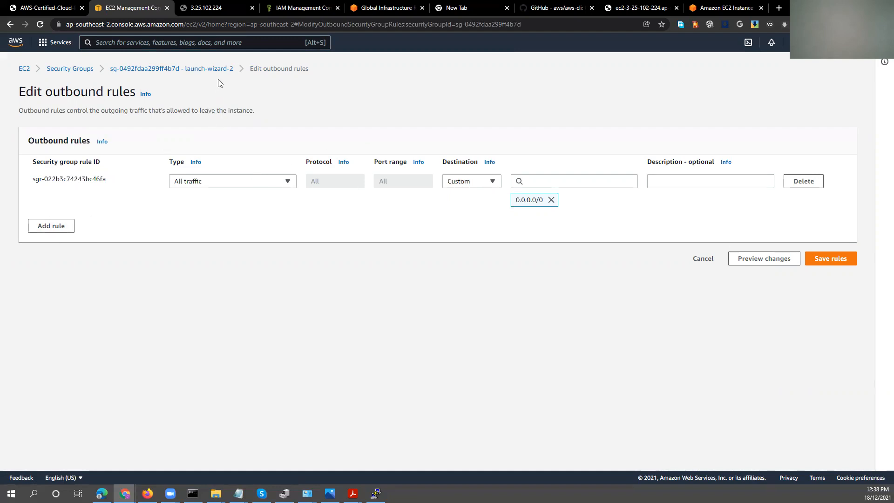
Change the all-traffic outbound rule's type to SSH and add a second outbound rule of type HTTP.
click(65, 226)
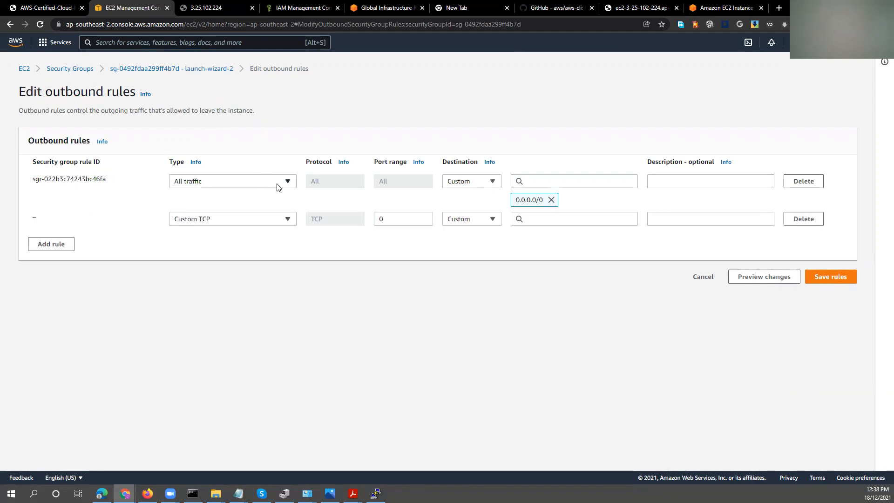
click(236, 182)
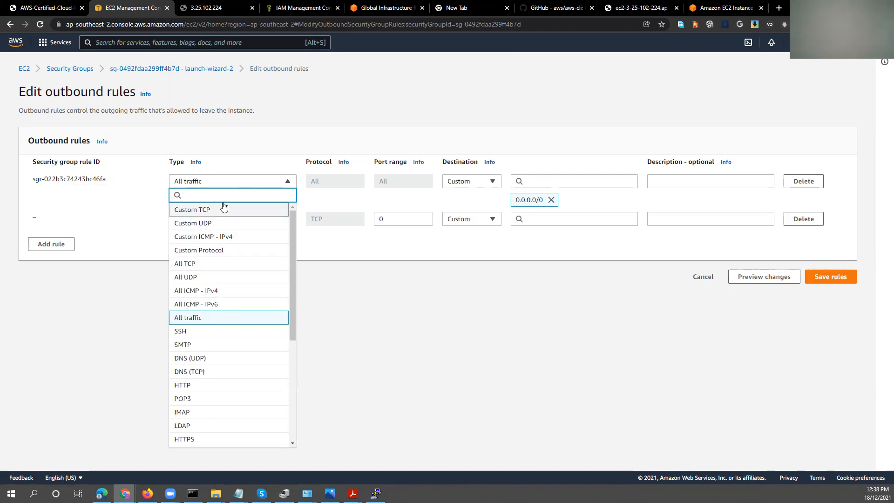
click(194, 331)
click(221, 219)
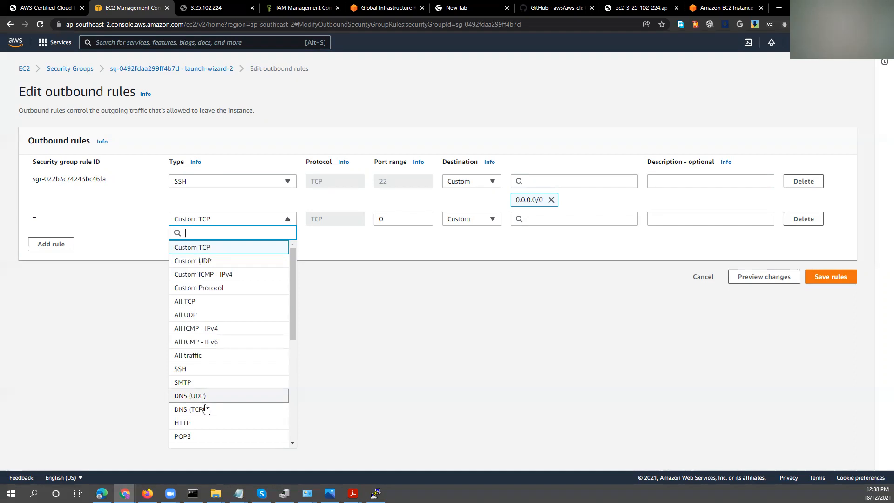
click(201, 423)
click(52, 244)
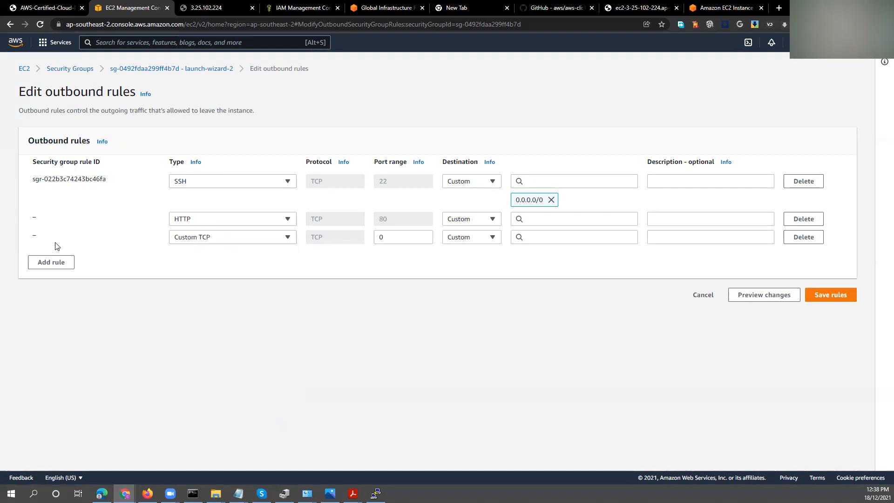
click(191, 241)
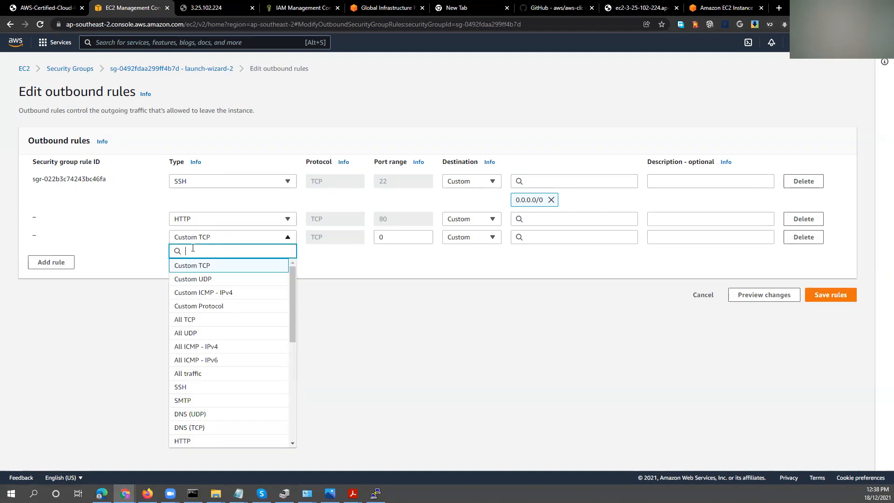
click(76, 213)
click(803, 237)
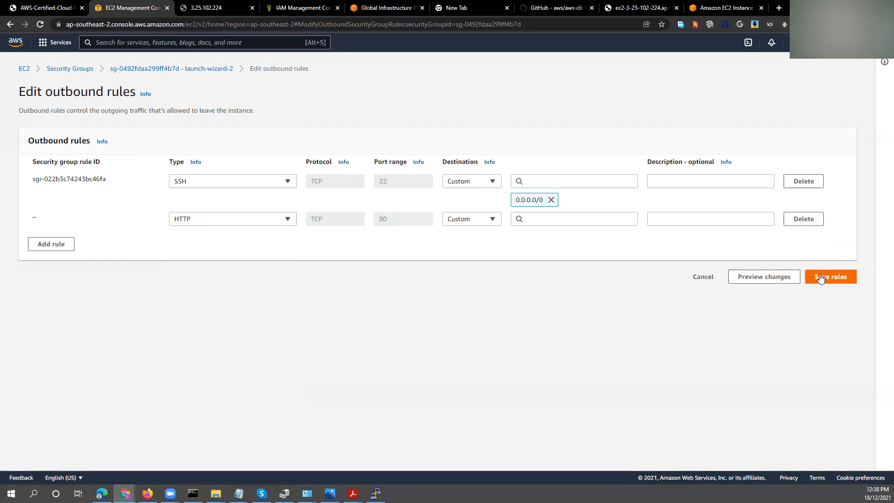
Set the HTTP outbound rule's destination to Anywhere-IPv4 and save the rules.
click(821, 278)
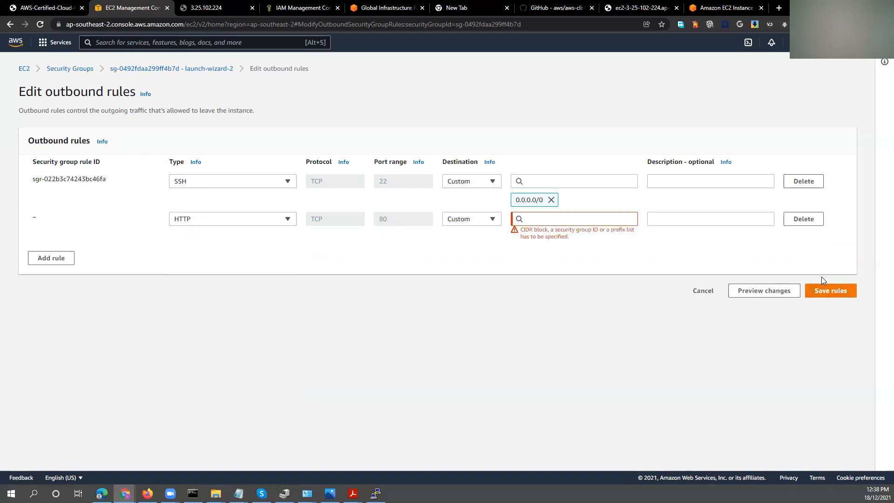
click(492, 219)
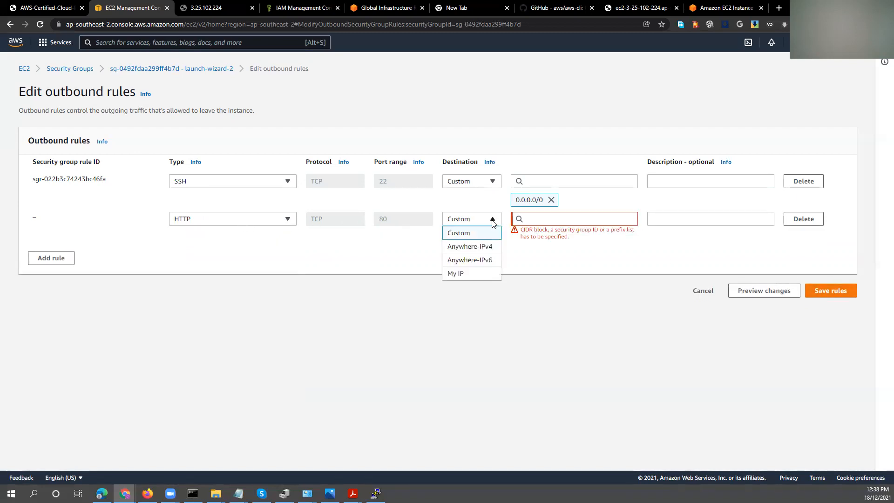
click(481, 245)
click(815, 298)
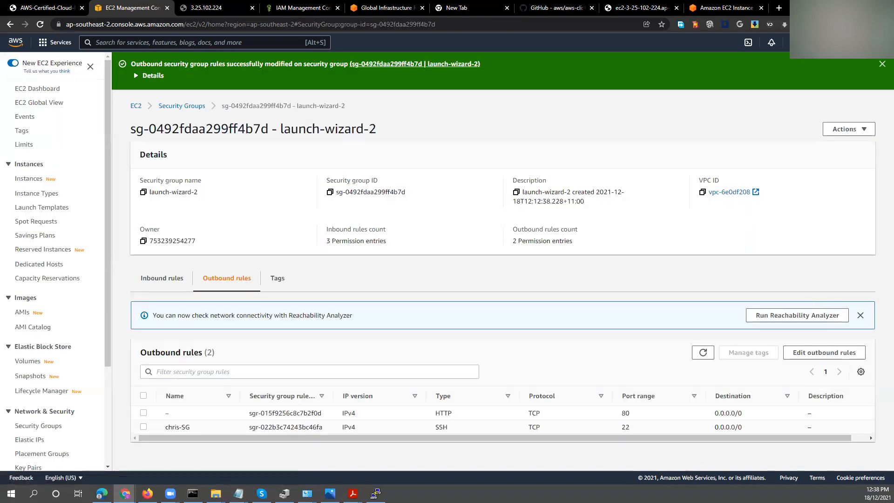
Switch to Command Prompt and run ping ec2-3-25-102-224.ap-southeast-2.compute.amazonaws.com -t again.
key(alt+Tab)
drag(789, 328, 446, 183)
key(Escape)
key(Up)
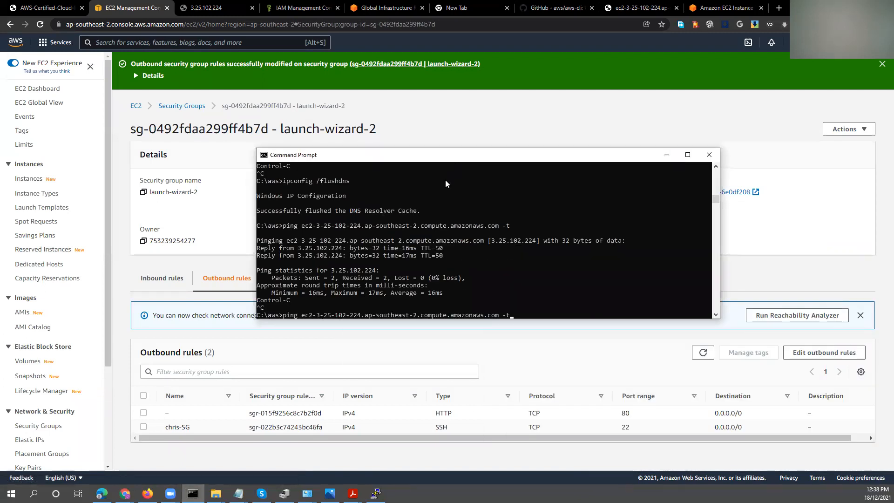
key(Return)
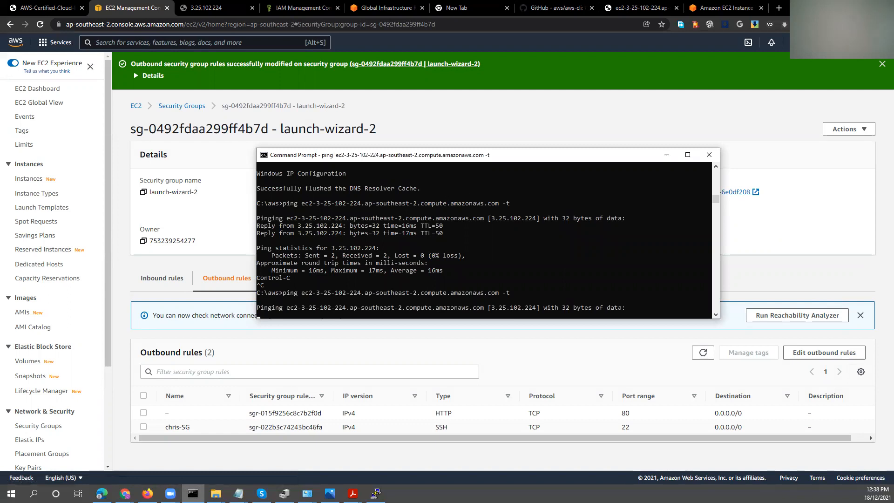
Switch to the open PuTTY session on the instance and close it.
key(alt+Tab)
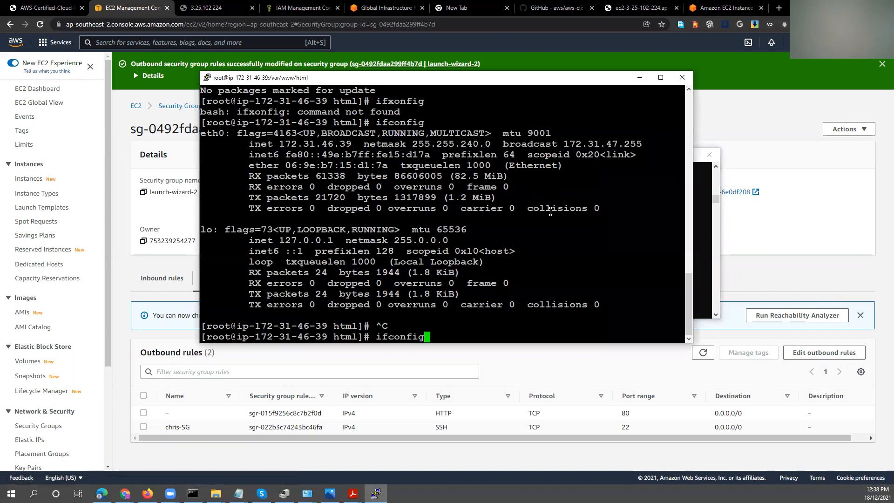
drag(577, 78, 645, 77)
click(750, 75)
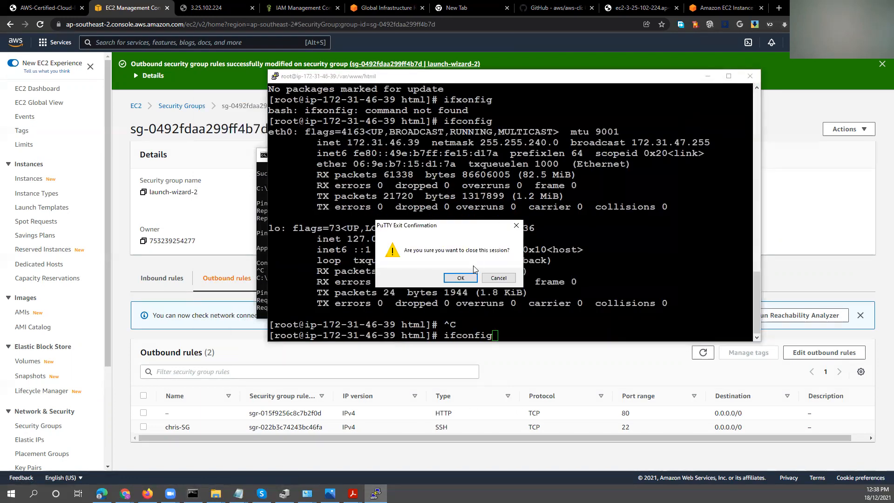
click(471, 277)
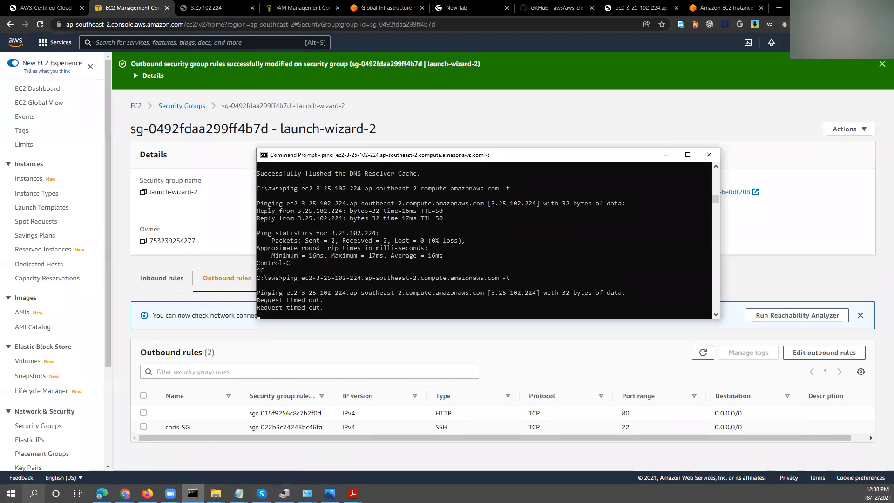
Launch PuTTY and connect to the instance over SSH with the saved session ami2.
key(super+s)
text(putty)
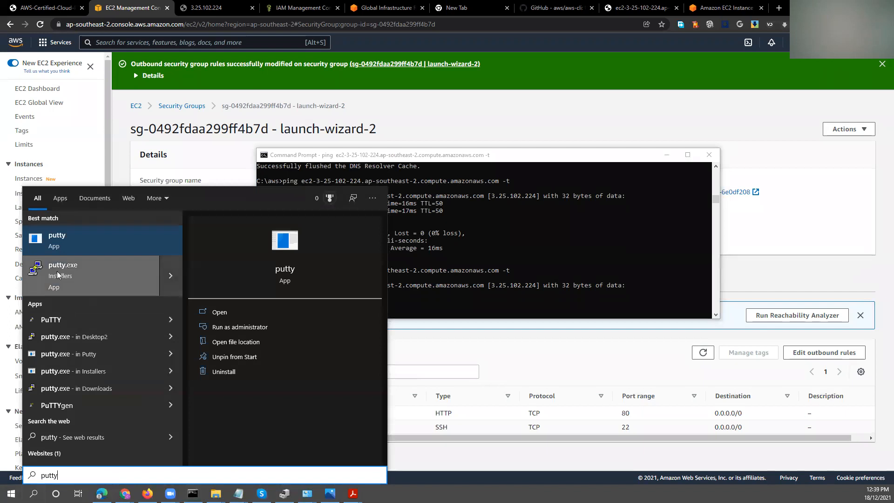
click(57, 275)
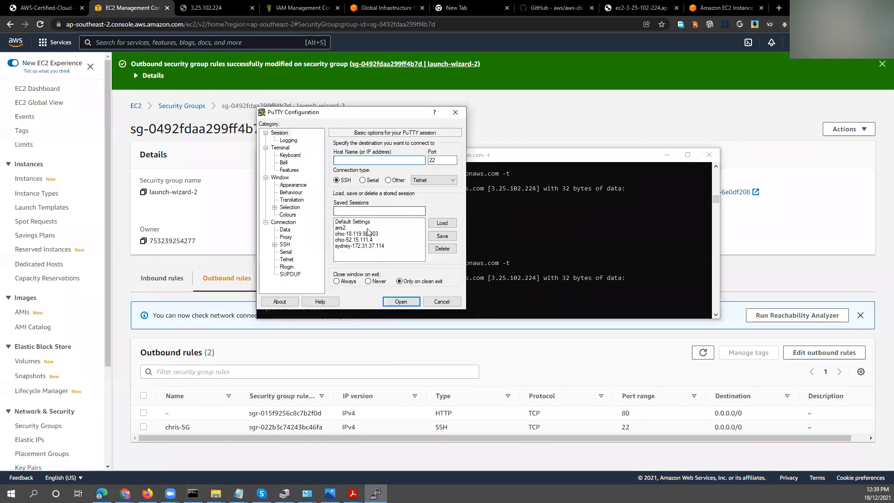
click(347, 228)
click(442, 223)
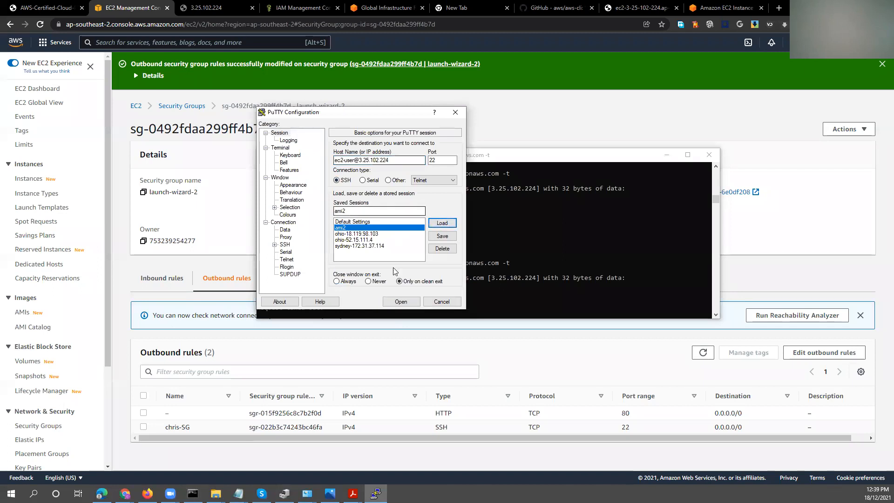
click(400, 302)
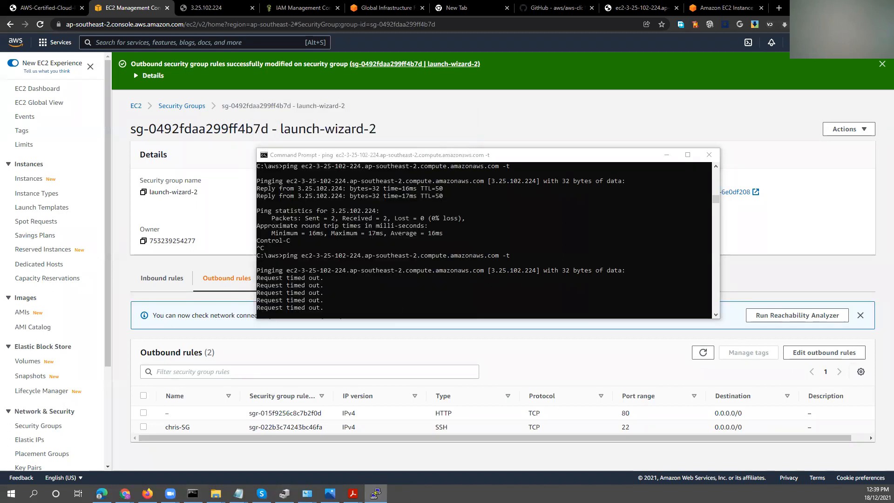
key(Return)
key(Return)
key(Return)
key(Return)
key(Return)
key(Return)
key(Return)
key(Return)
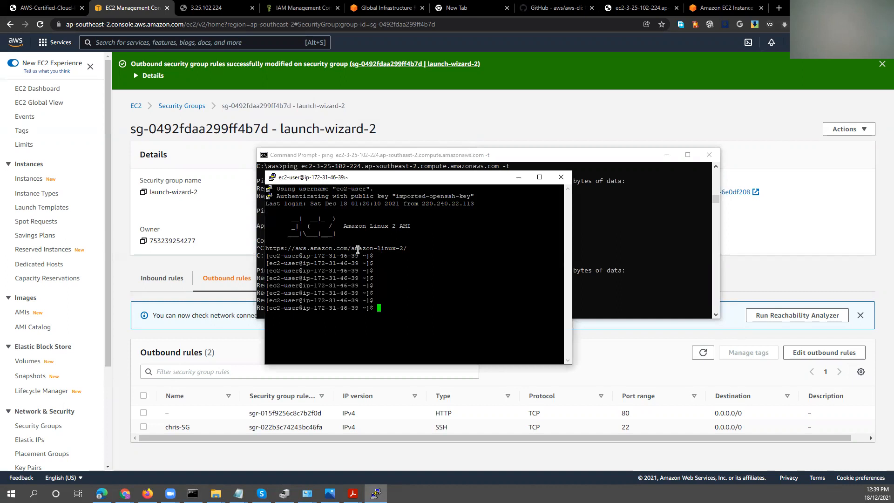
Ping facebook.com from the instance's shell, and stop the ping.
text(ping face)
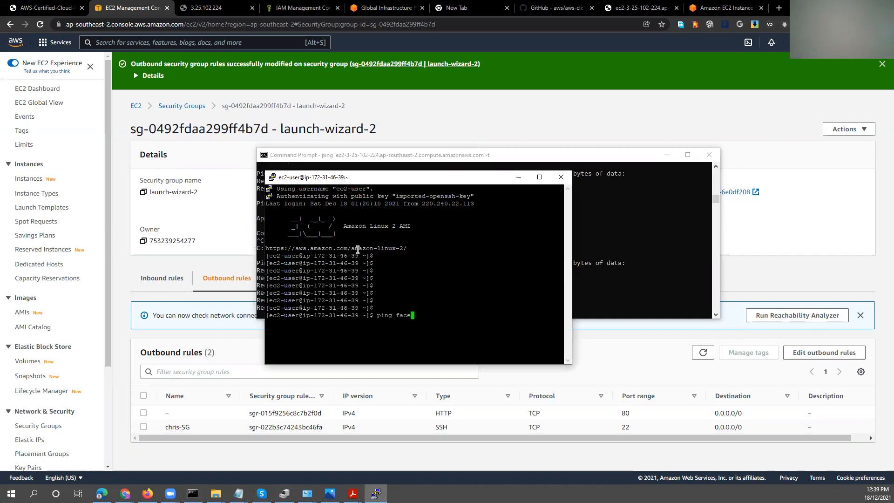
text(book.com)
key(Return)
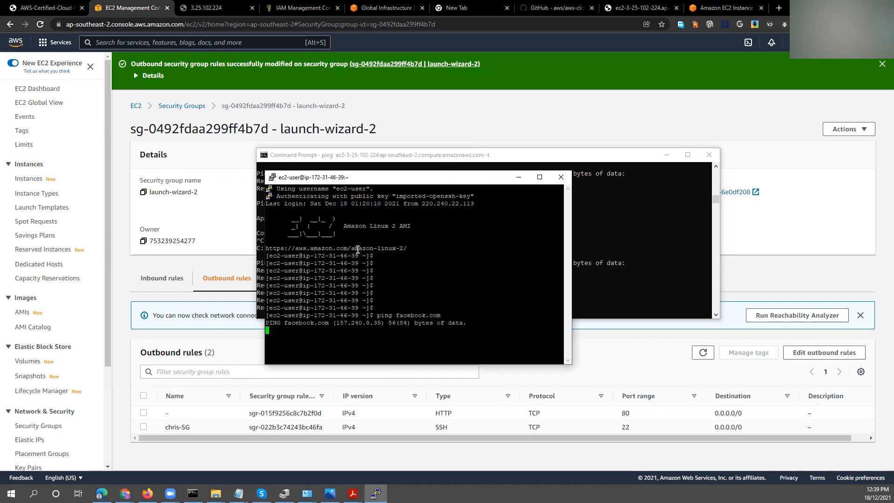
key(ctrl+c)
Ping fb.com from the instance until stopped, and minimise the PuTTY and Command Prompt windows.
key(Up)
key(BackSpace)
key(BackSpace)
key(BackSpace)
key(BackSpace)
key(BackSpace)
key(BackSpace)
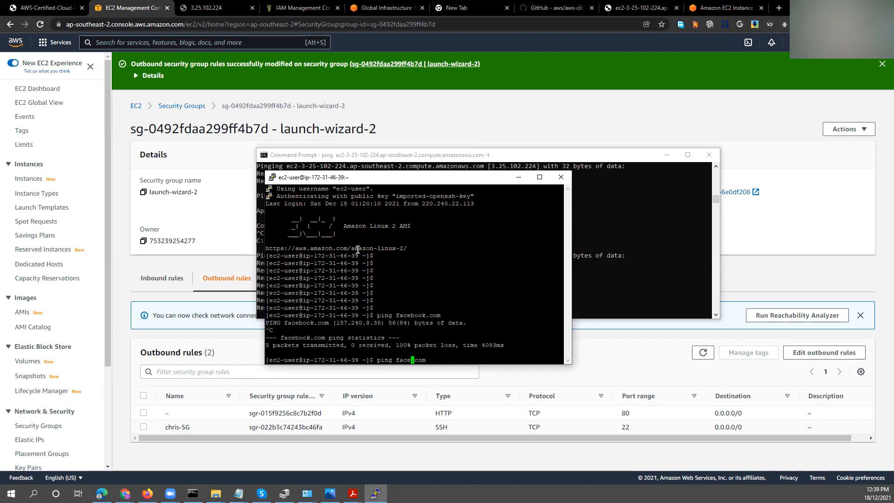
text(b)
key(Return)
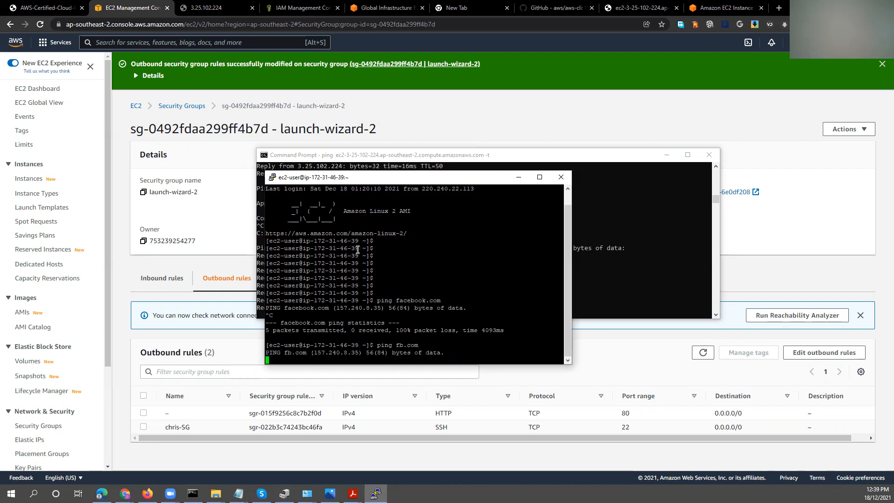
key(ctrl+c)
key(ctrl+c)
key(ctrl+c)
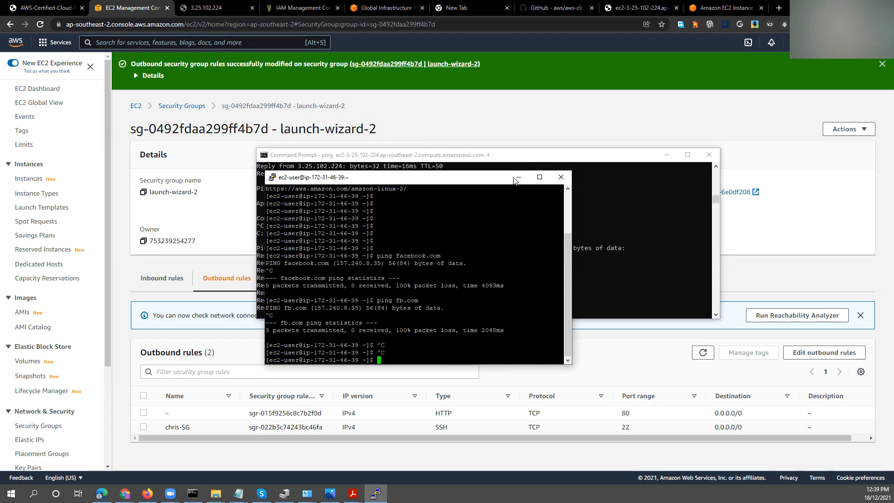
click(518, 177)
click(667, 154)
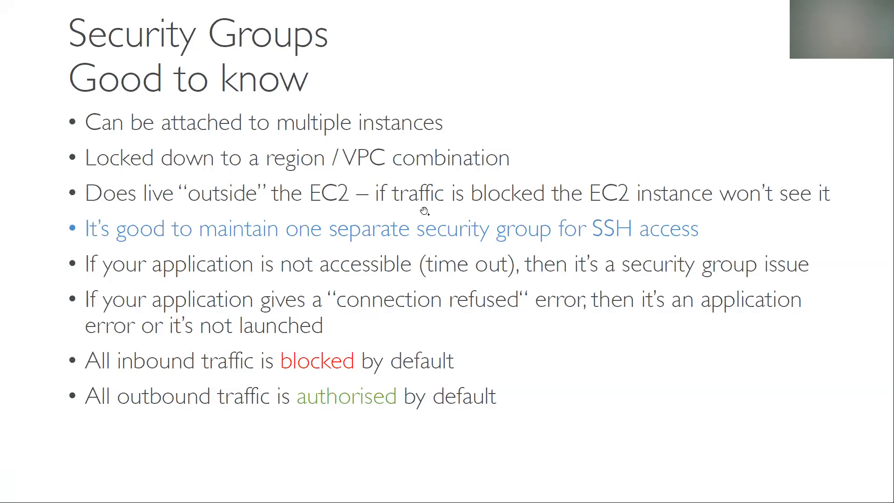
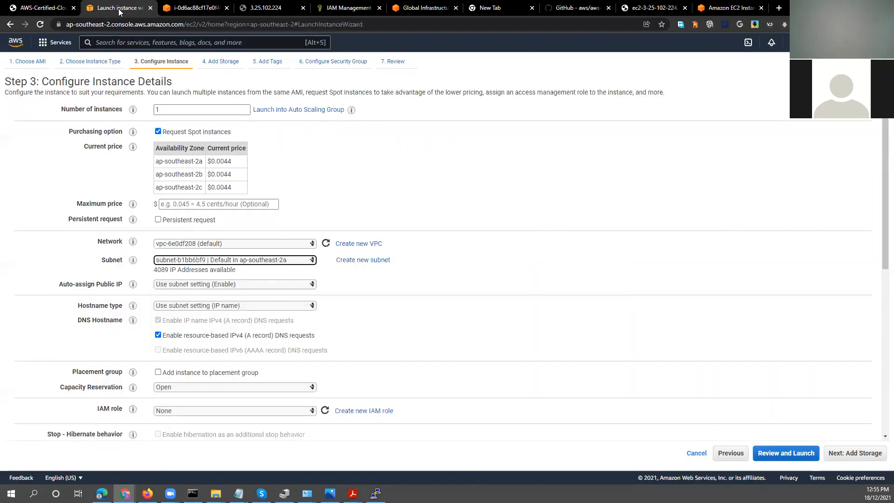
key(ctrl+Page_Up)
click(139, 9)
key(alt+Tab)
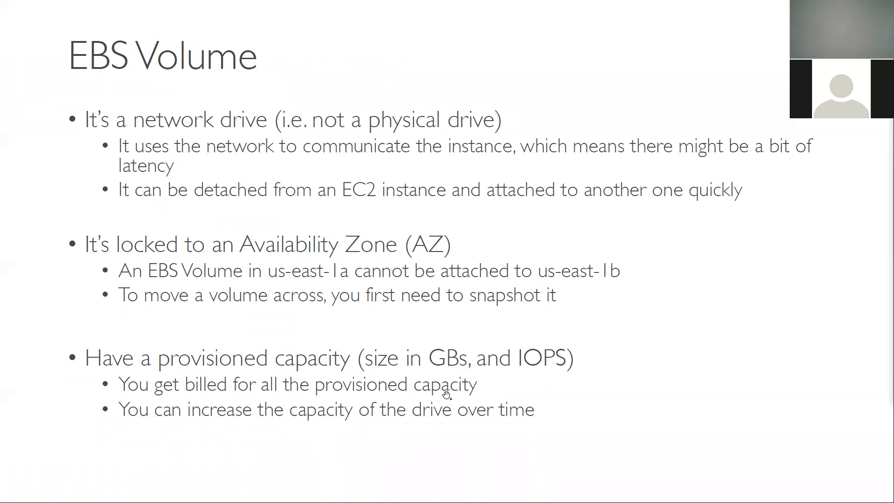
key(alt+Tab)
drag(262, 287, 343, 290)
drag(256, 203, 473, 201)
key(alt+Tab)
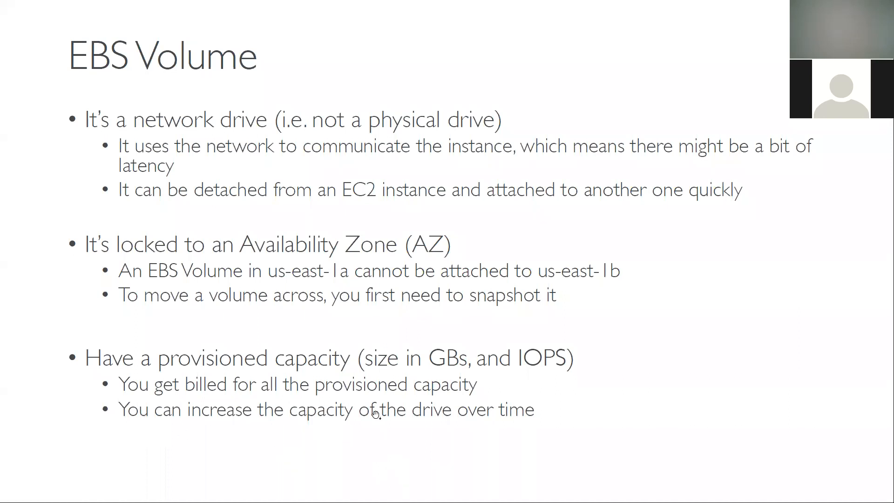
click(422, 415)
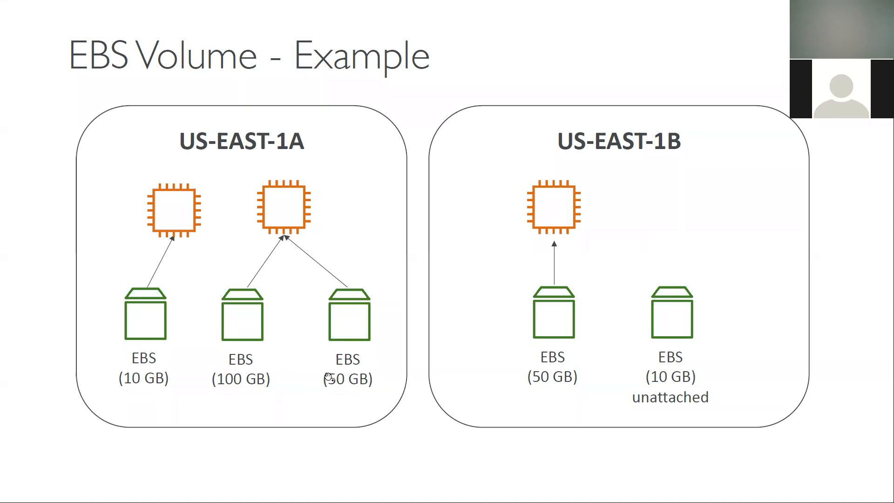
click(247, 378)
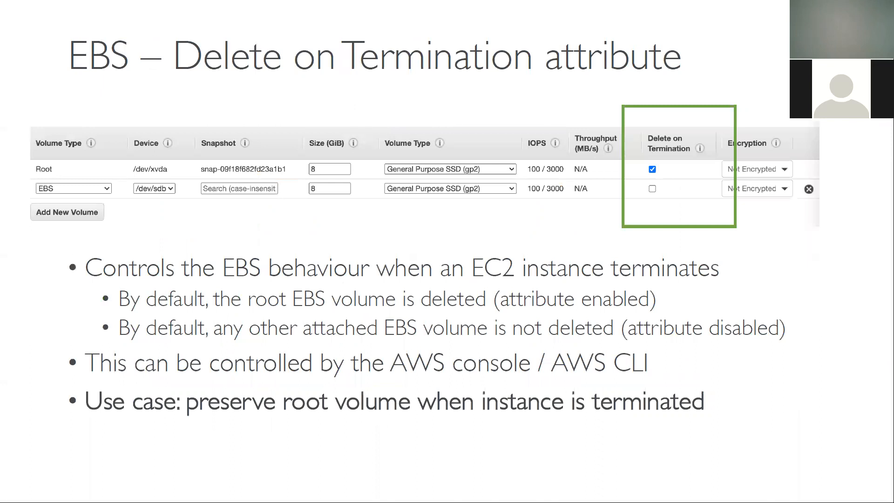
Switch back to the AWS console, search for the ec2 service to open its running instances, and dismiss the welcome message.
key(alt+Tab)
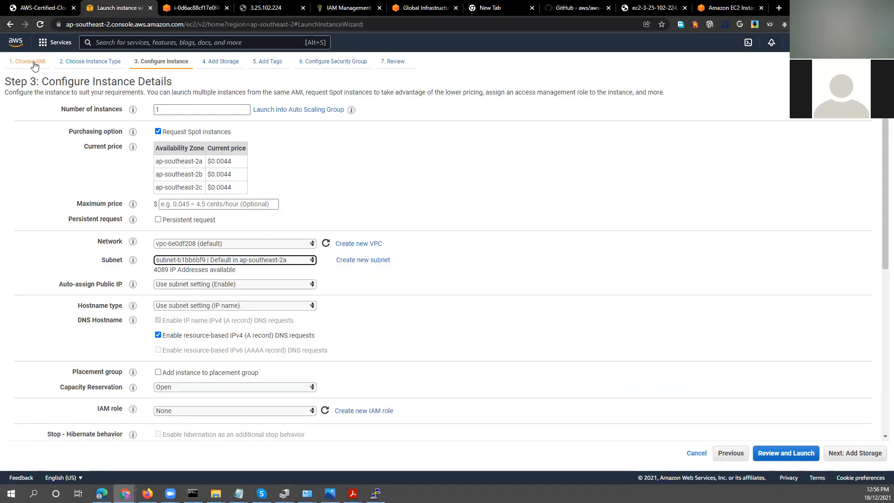
click(47, 46)
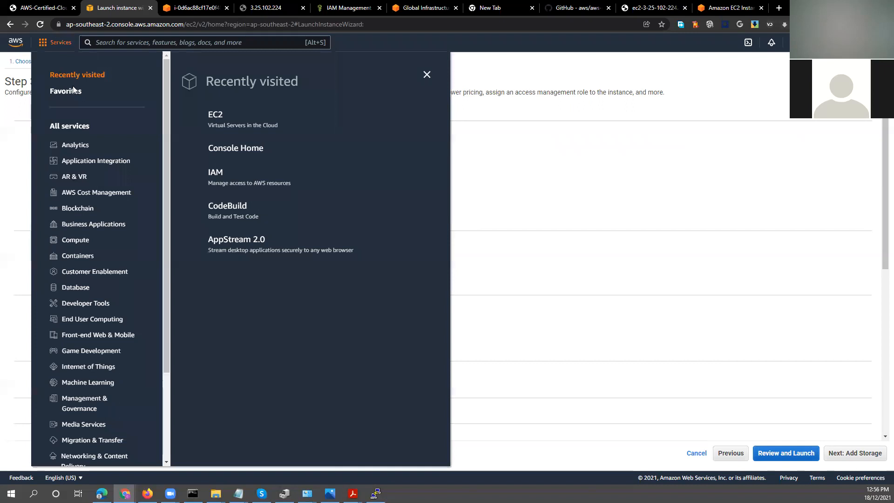
click(129, 41)
text(ec2)
key(Return)
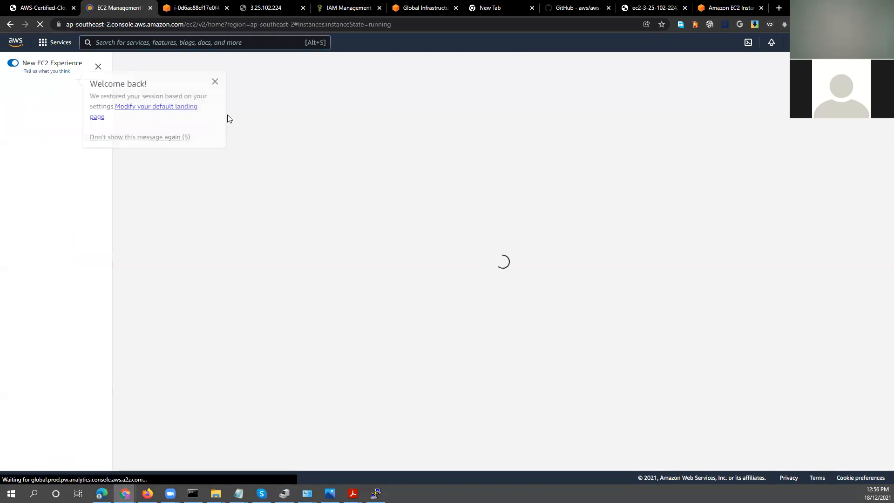
click(215, 83)
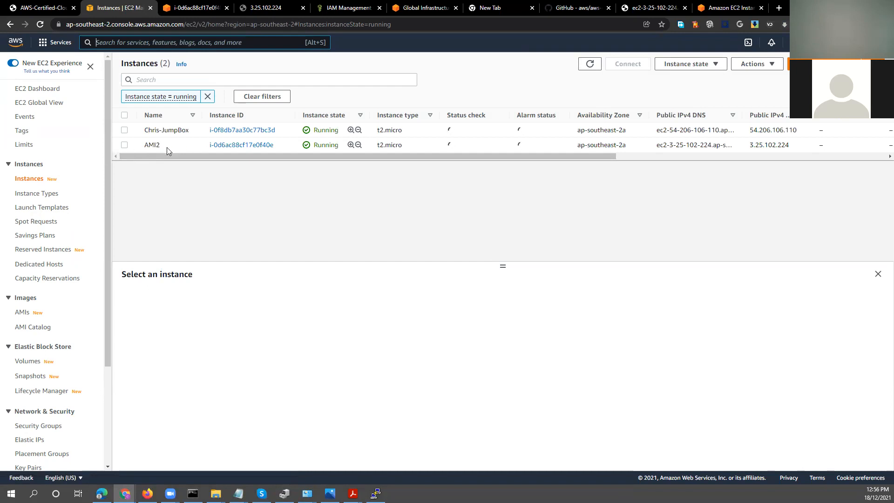
Examine the AMI2 instance's storage details, including its root device type and the size of its attached block device.
click(124, 145)
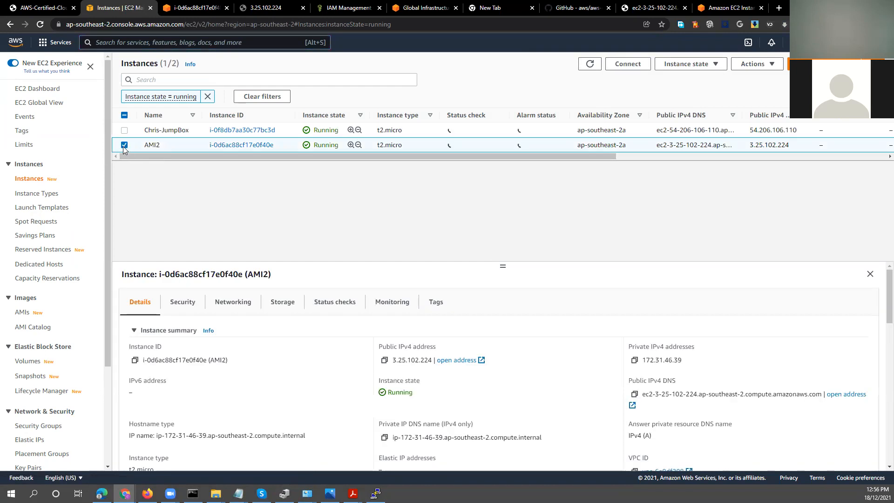
click(281, 305)
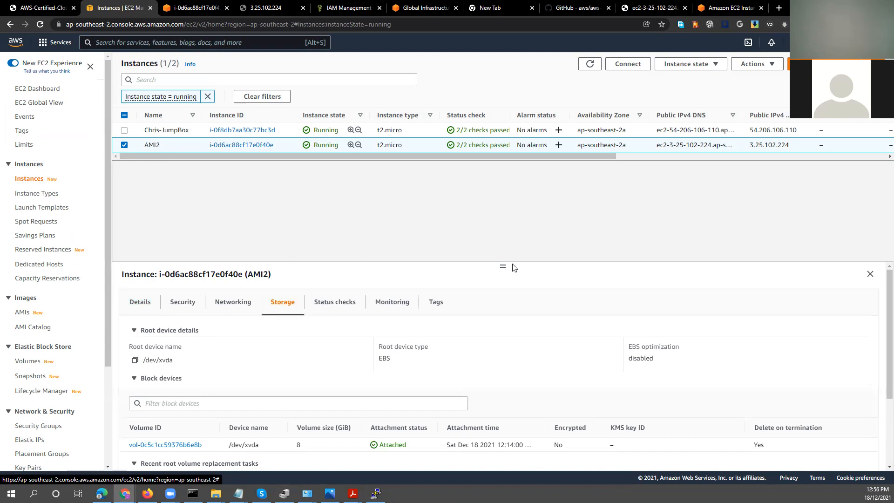
drag(503, 265, 506, 169)
drag(176, 267, 159, 267)
drag(377, 265, 397, 269)
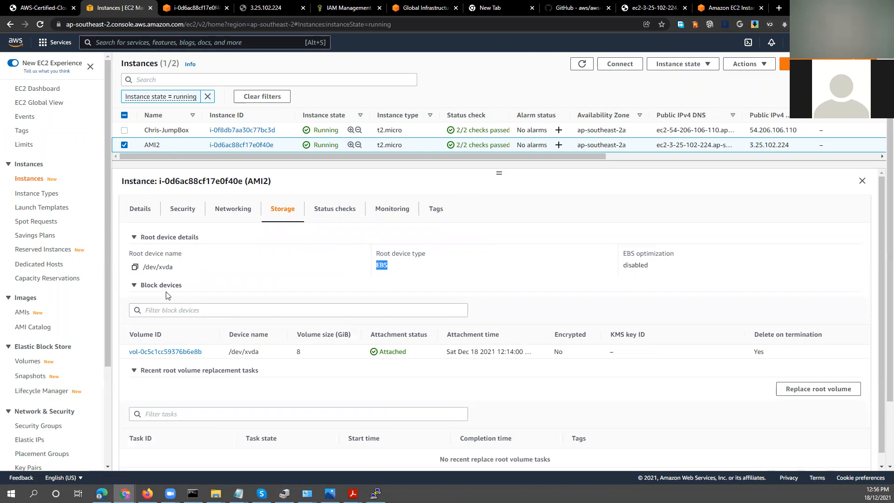
drag(306, 356, 298, 355)
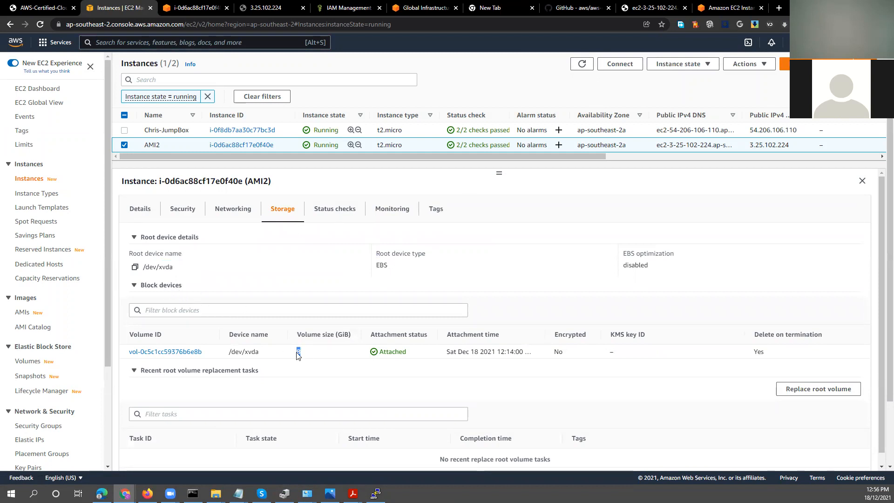
scroll(298, 356, down, 1)
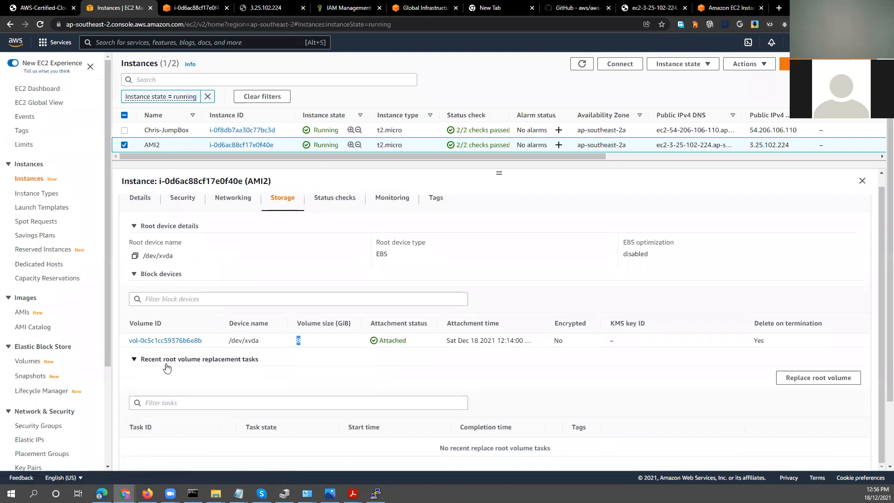
click(133, 360)
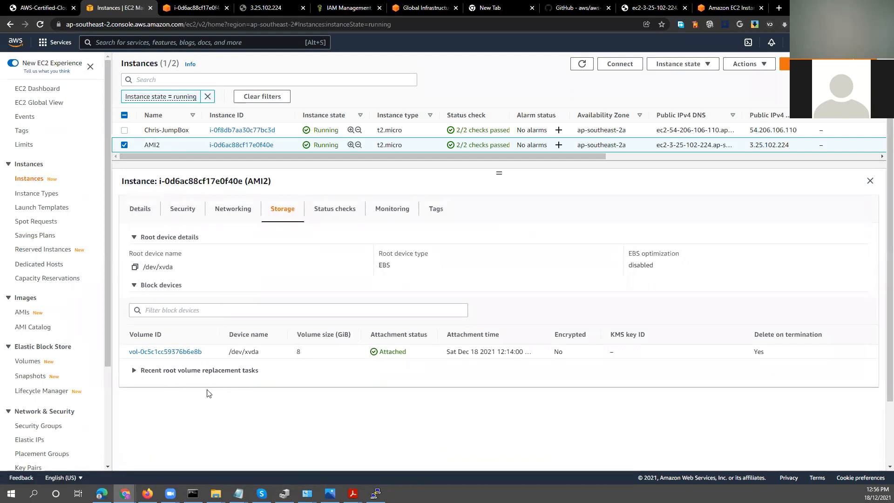
Open the EBS volume attached to AMI2 and modify its size to 10 GiB, confirming the change.
click(159, 352)
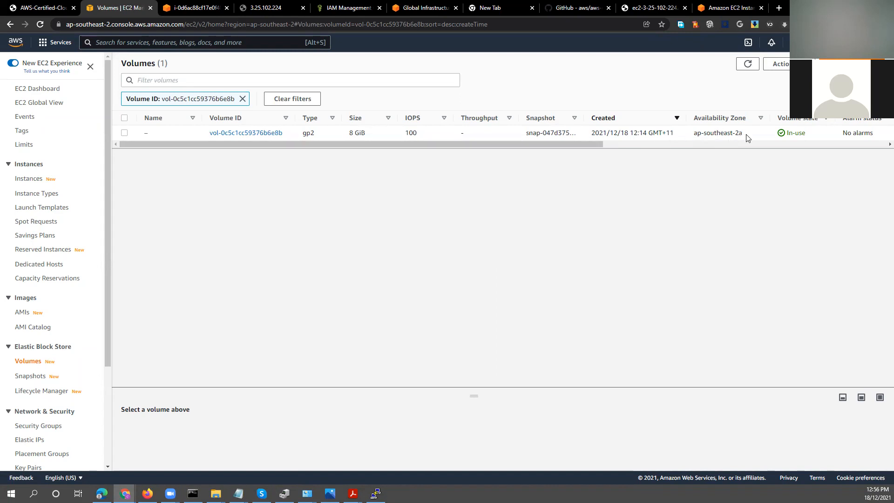
drag(585, 144, 511, 144)
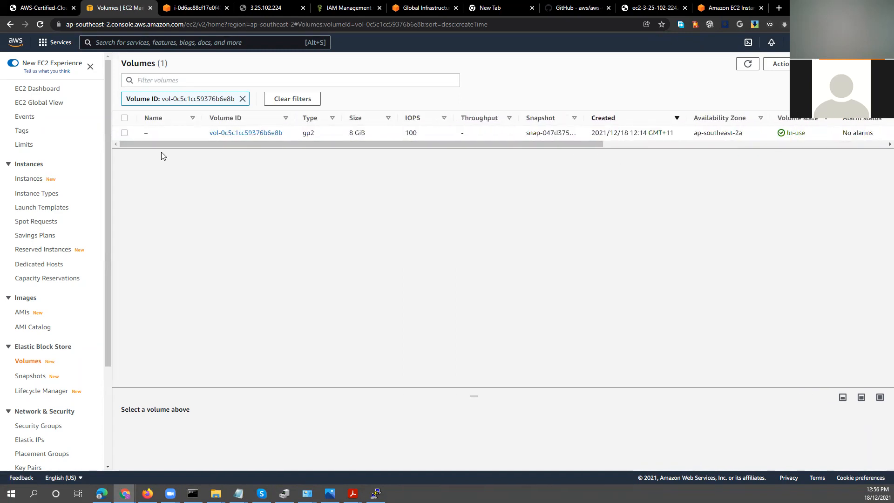
click(124, 133)
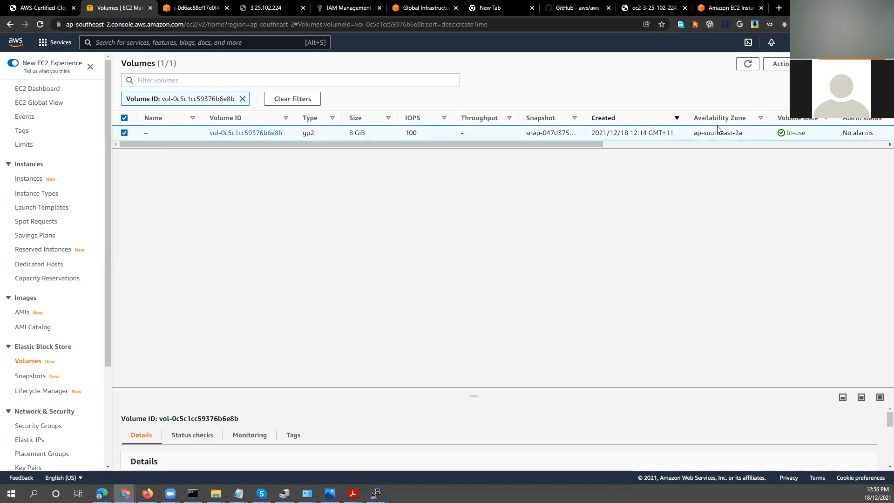
click(777, 64)
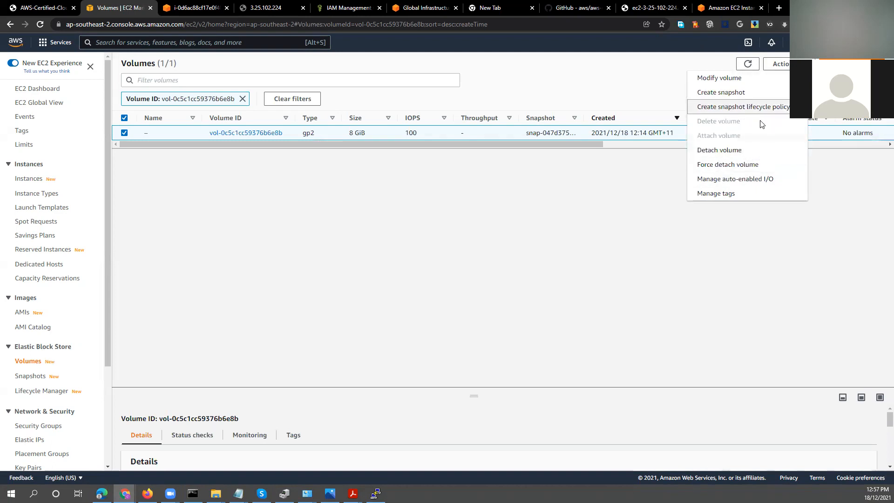
click(728, 80)
drag(53, 252, 47, 248)
text(10)
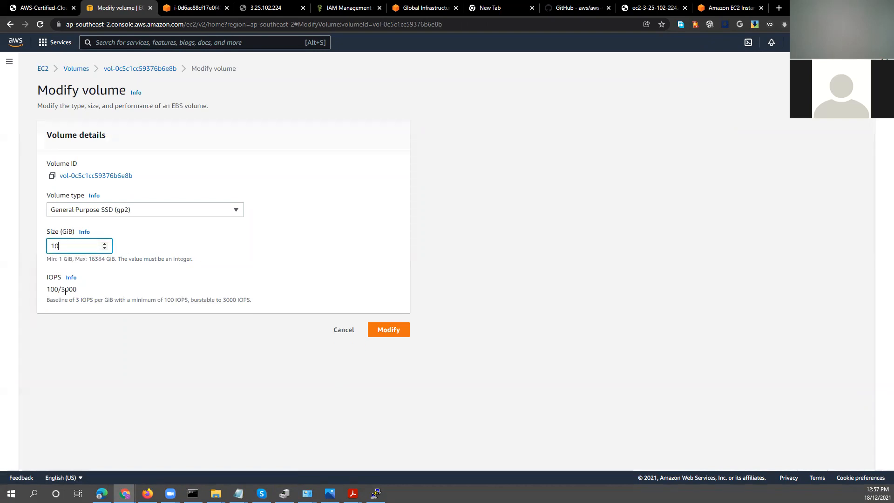
drag(78, 290, 51, 290)
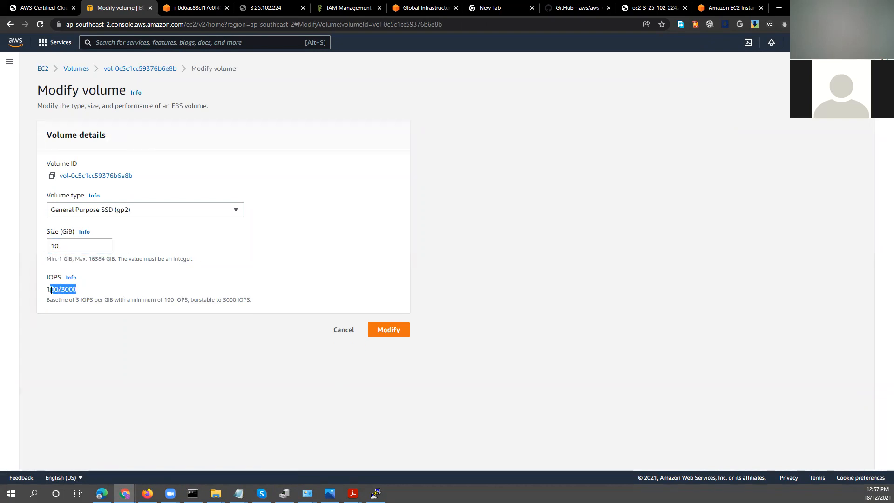
click(395, 328)
click(558, 340)
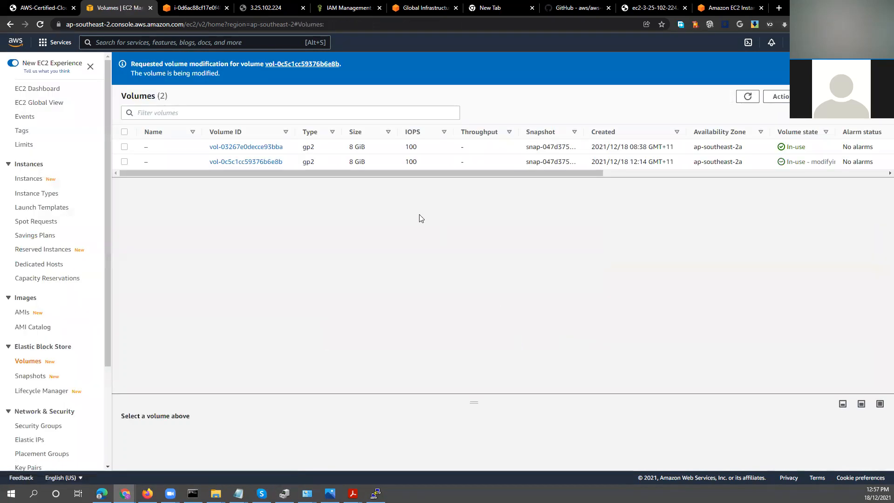
Refresh the volumes list to check the size and modification state of the resized volume.
click(747, 96)
mouse_move(368, 173)
mouse_down()
mouse_move(514, 176)
mouse_move(367, 173)
mouse_up()
click(776, 97)
click(747, 97)
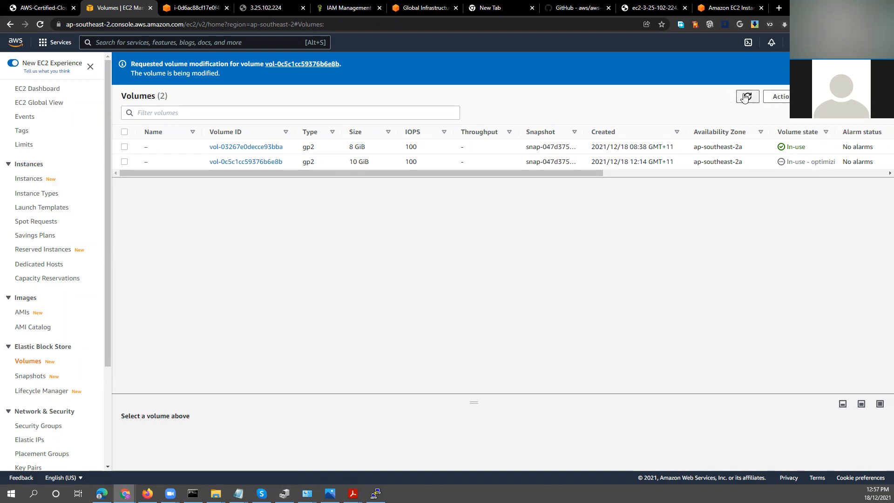
Switch to the PuTTY session, rerun df -h to check the /dev/xvda1 file system size, and minimise the terminal.
click(376, 494)
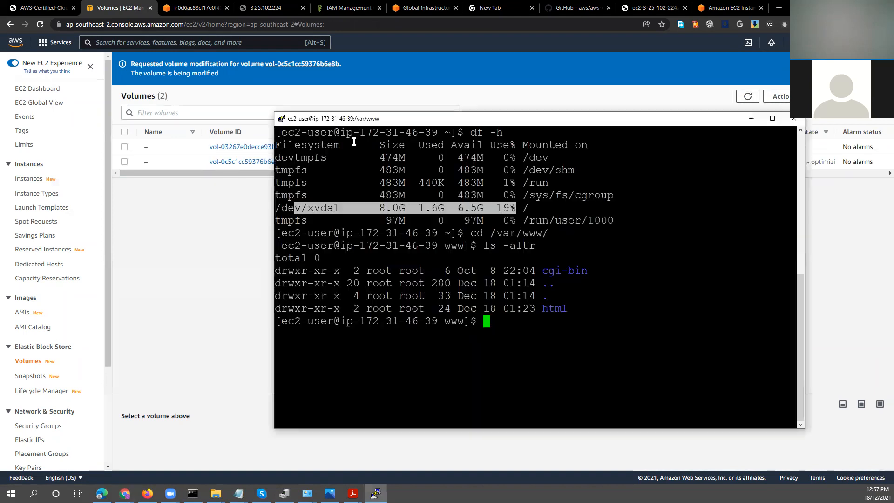
drag(381, 179, 382, 195)
key(Return)
key(Up)
key(Up)
key(Up)
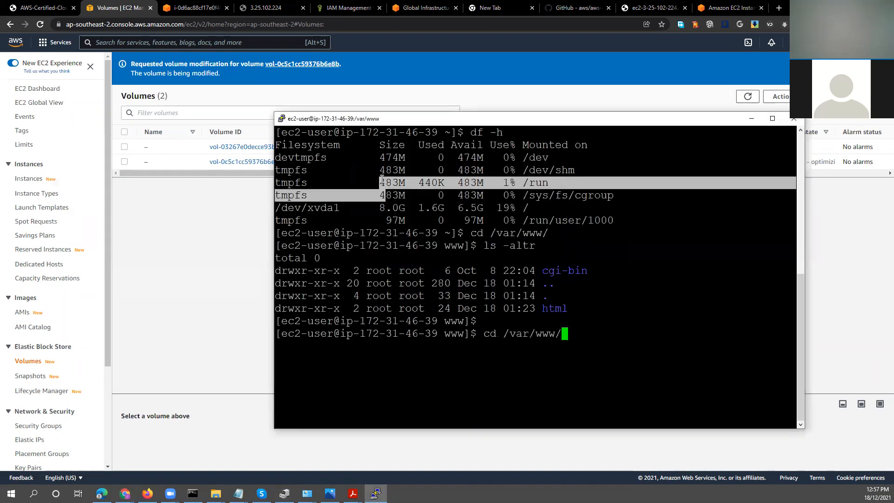
key(Up)
key(Down)
key(Return)
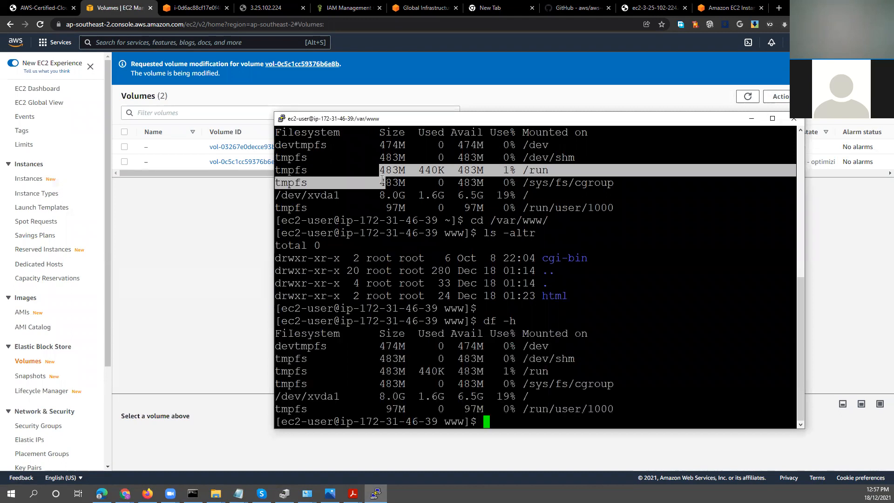
drag(309, 397, 512, 395)
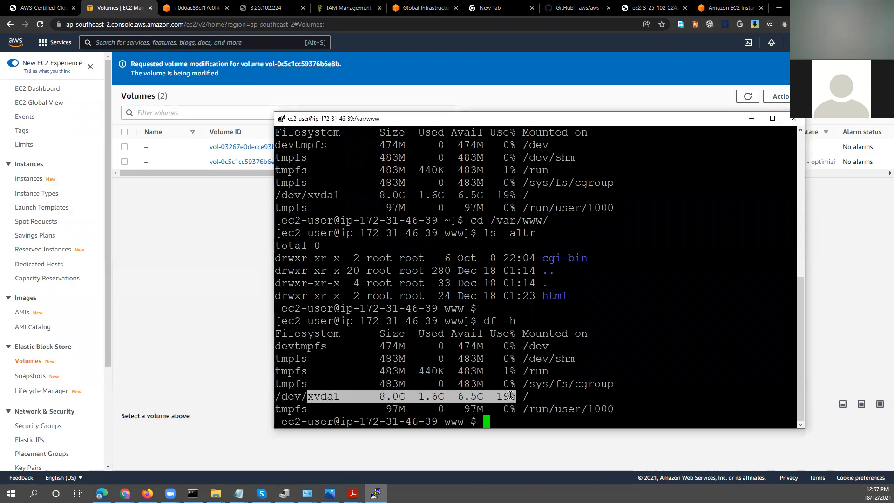
click(543, 372)
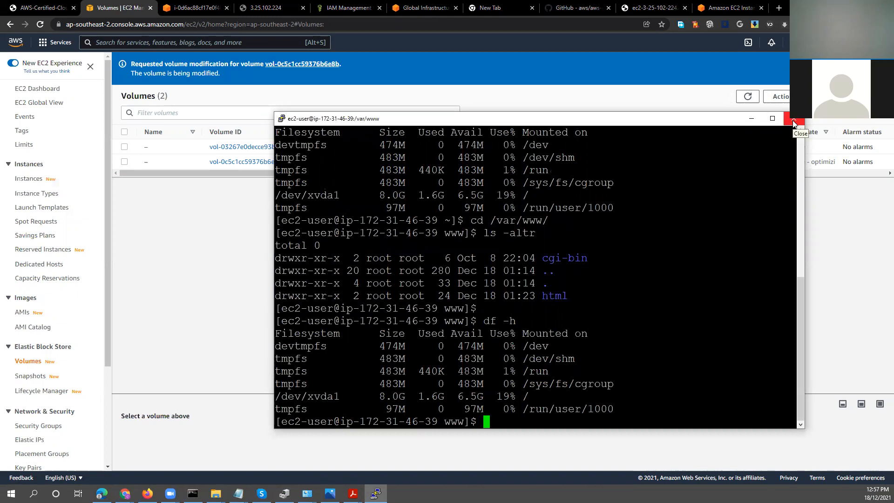
click(751, 118)
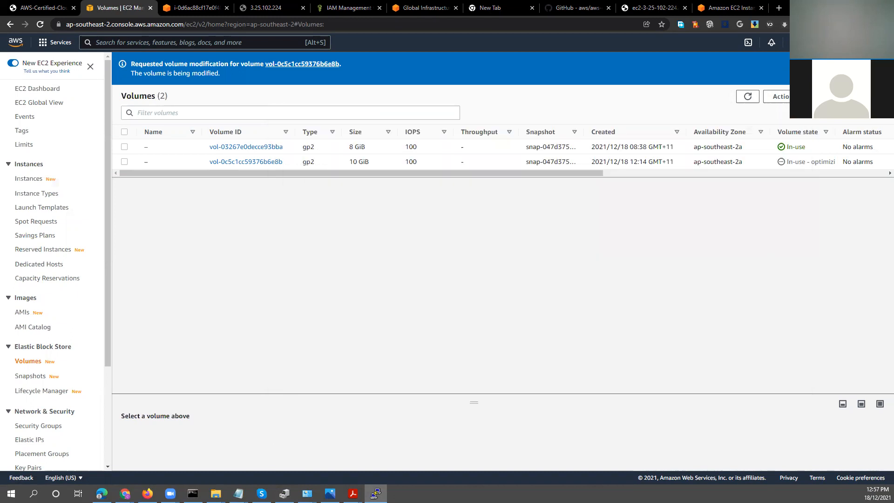
Search for ec2 to return to the instances list, and reboot the AMI2 instance.
click(142, 46)
text(ec2)
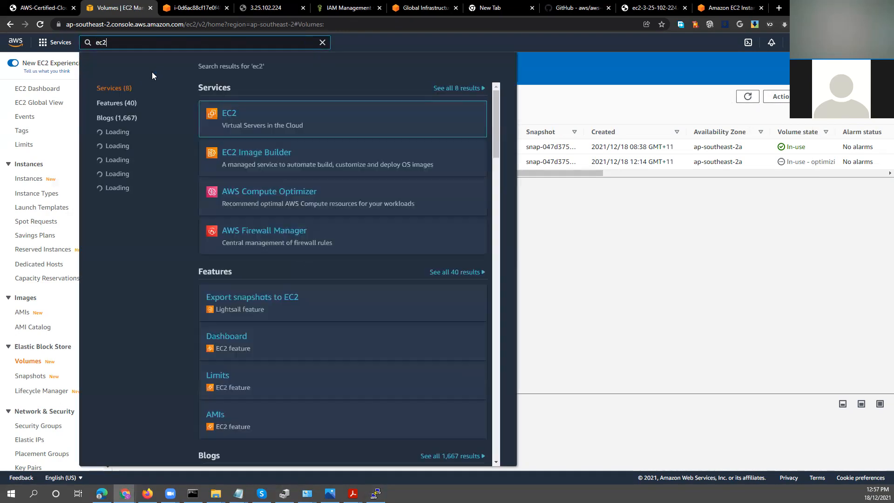
click(230, 114)
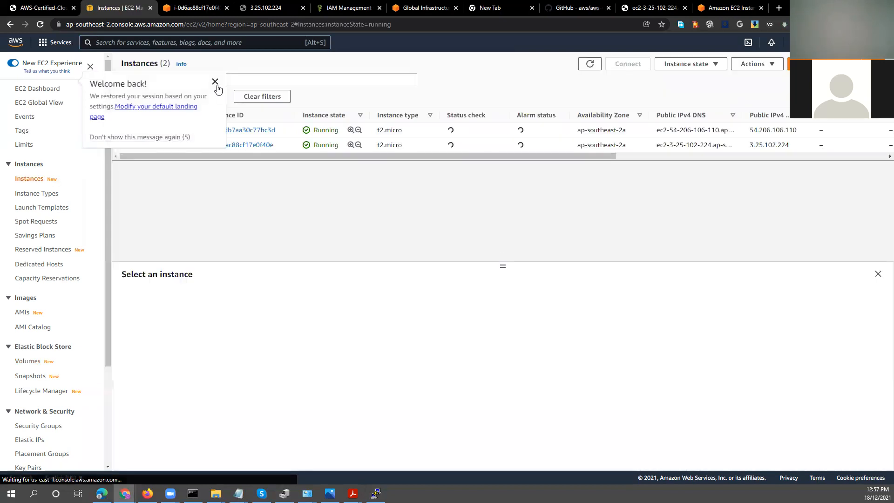
click(130, 137)
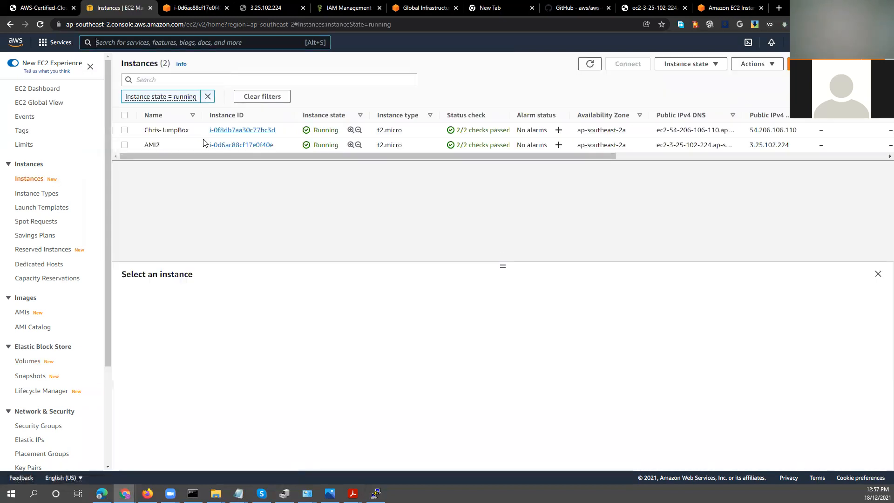
click(124, 145)
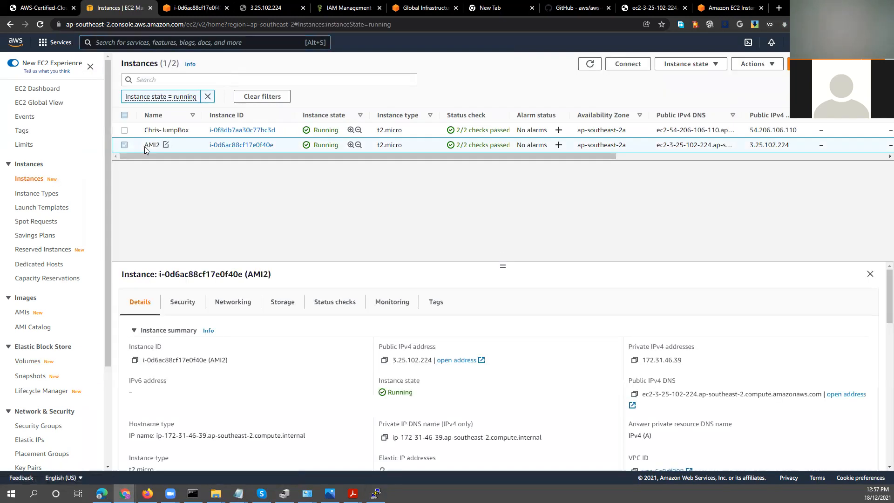
click(698, 69)
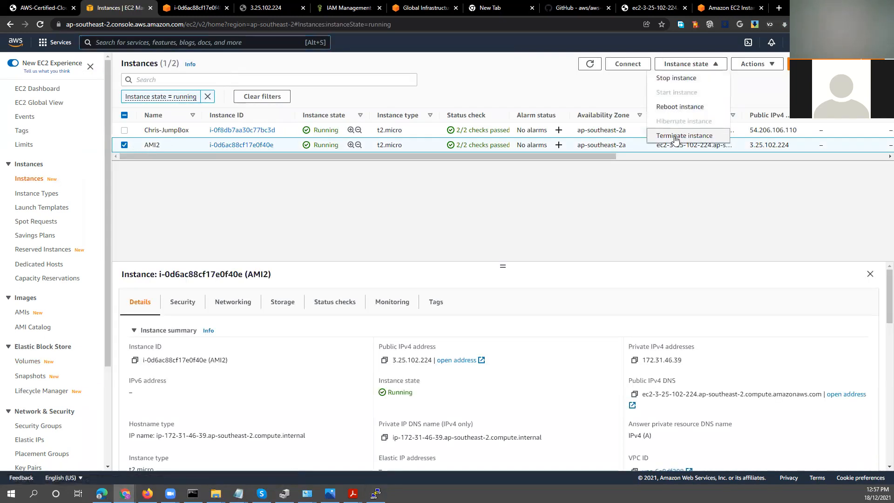
click(672, 106)
click(610, 305)
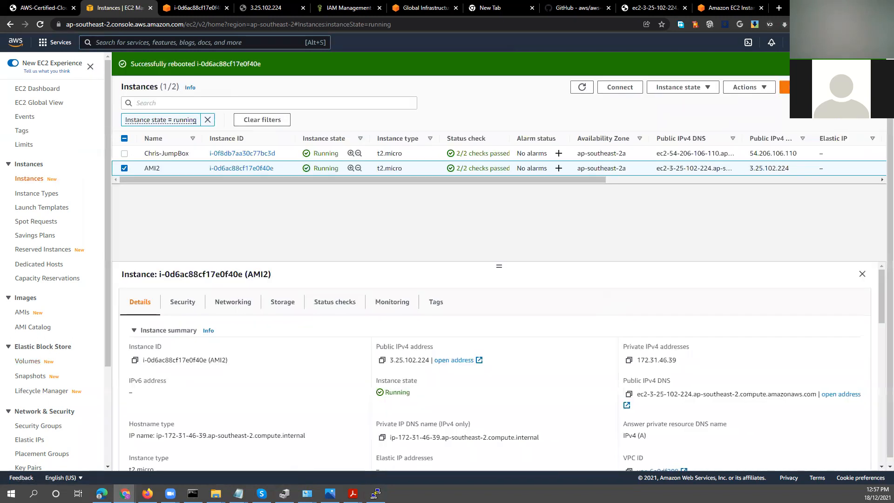
Switch to the inactive PuTTY session of the rebooted instance and close its window.
key(alt+Tab)
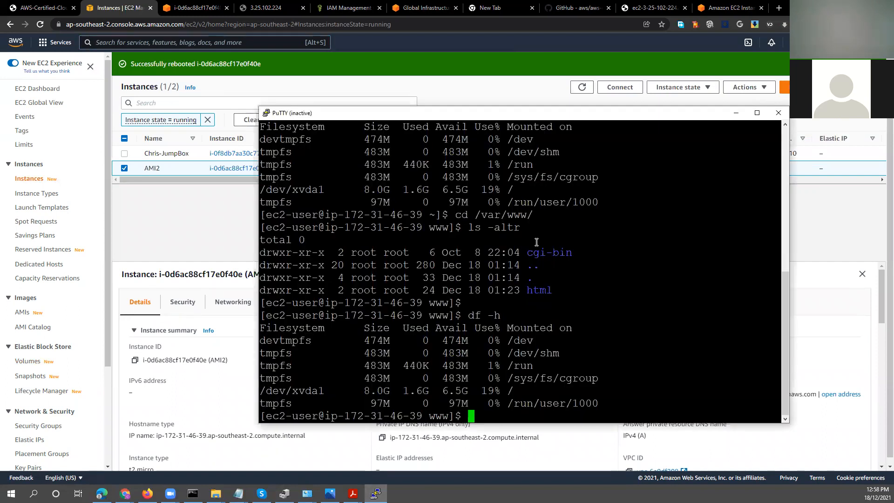
click(778, 113)
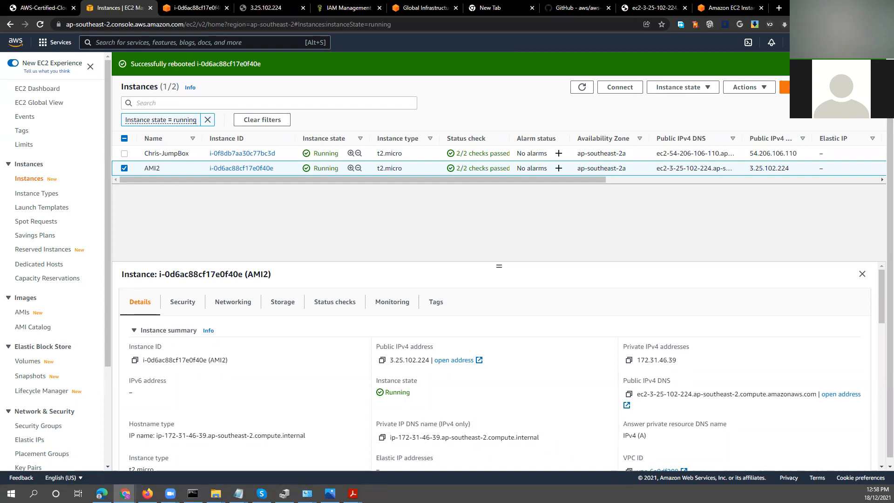
Try to reconnect to the AMI2 instance by launching PuTTY with the saved ami2 session, and close that session window.
click(33, 493)
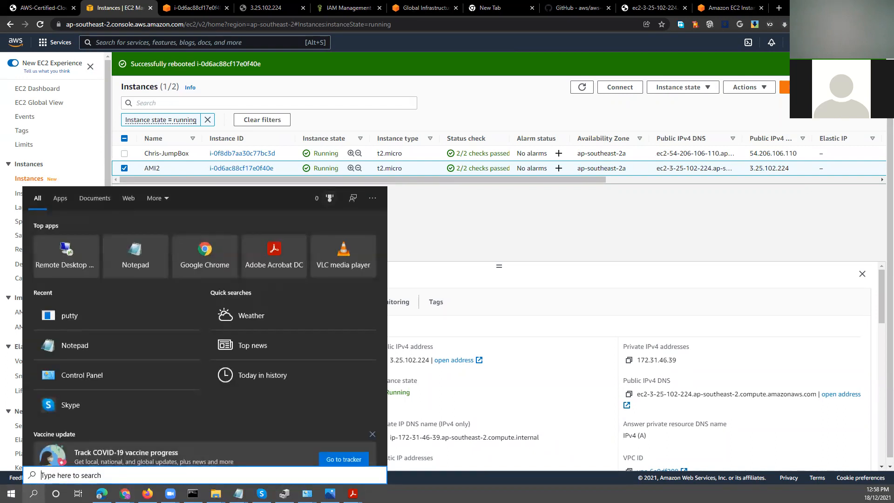
text(putty)
key(Return)
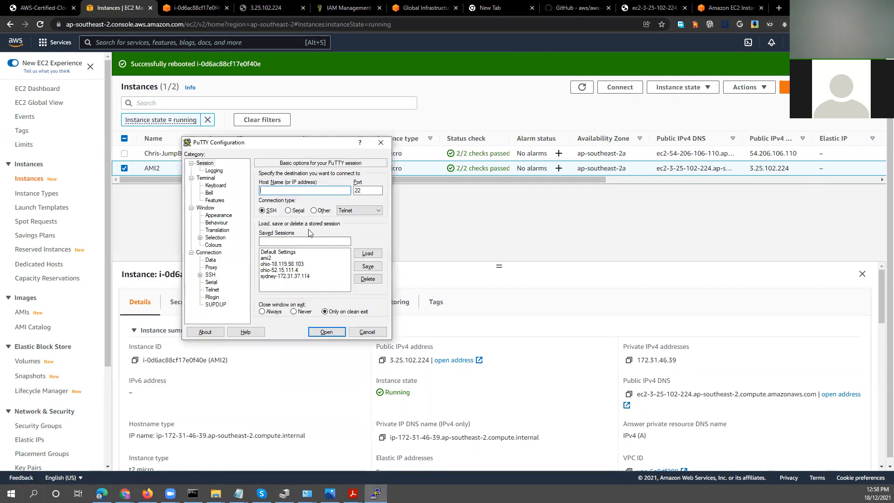
click(289, 258)
click(361, 254)
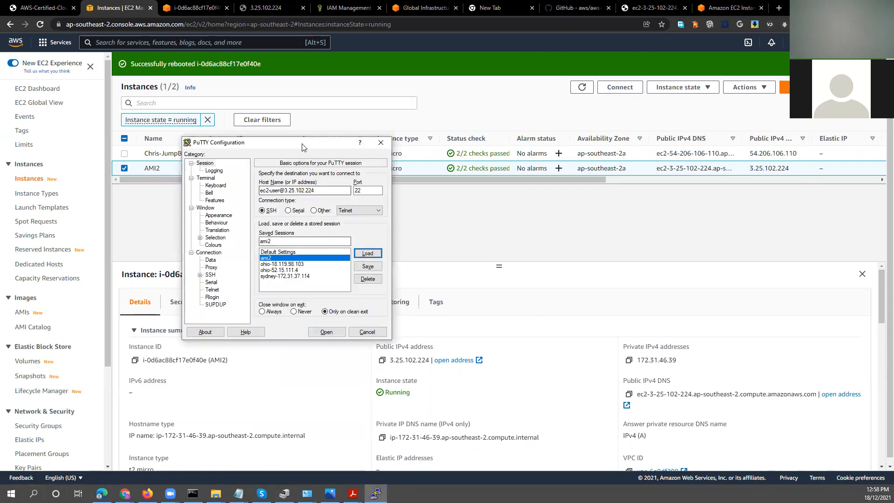
click(326, 331)
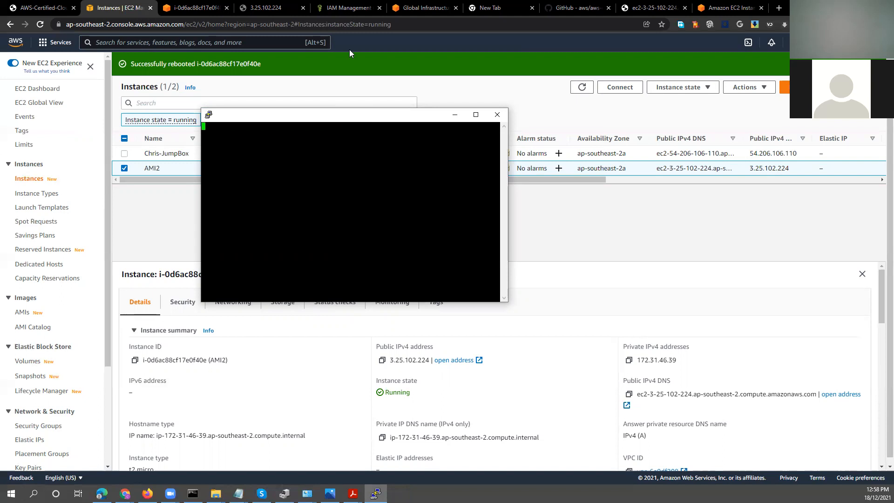
click(497, 115)
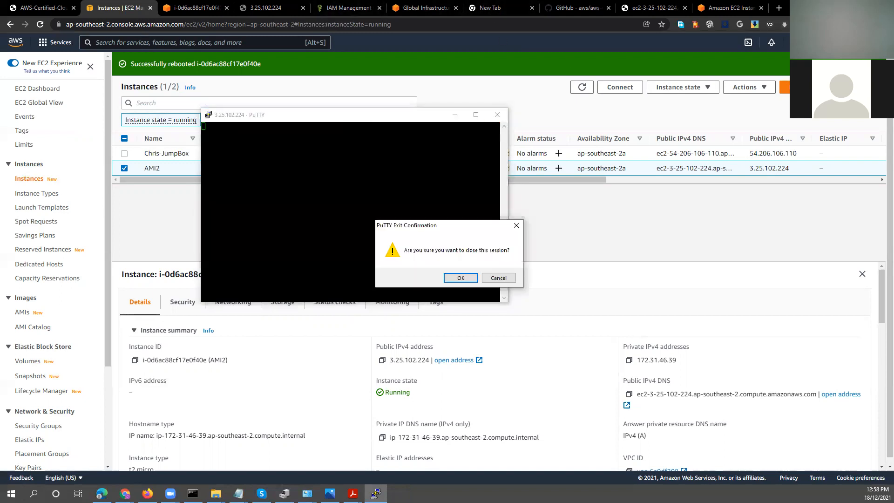
click(474, 278)
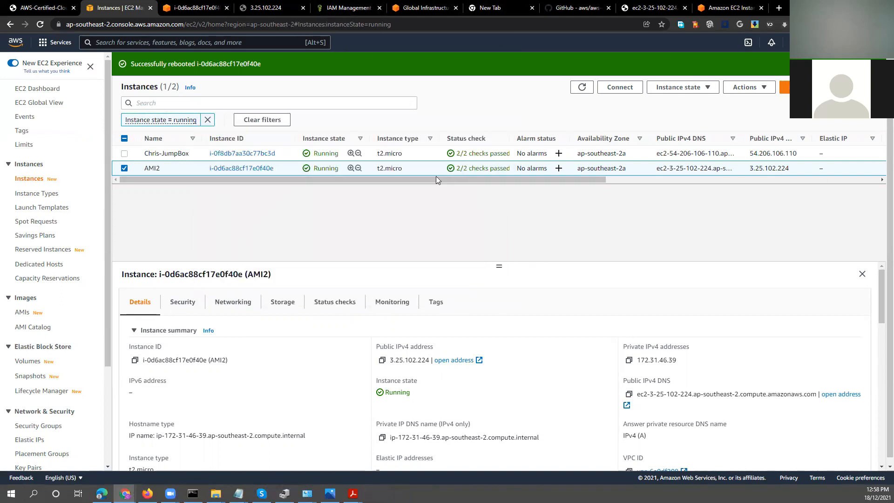
Refresh the instances list, and relaunch PuTTY to retry the connection to the AMI2 instance.
click(581, 87)
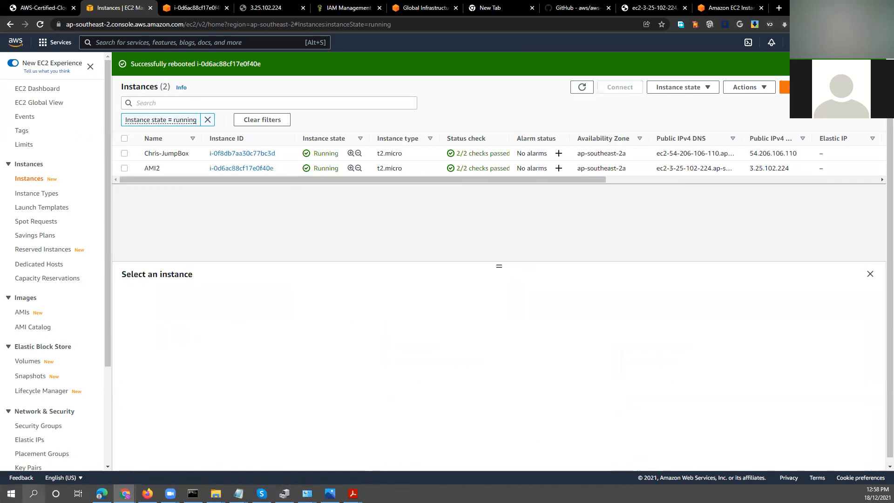
key(super)
text(pu)
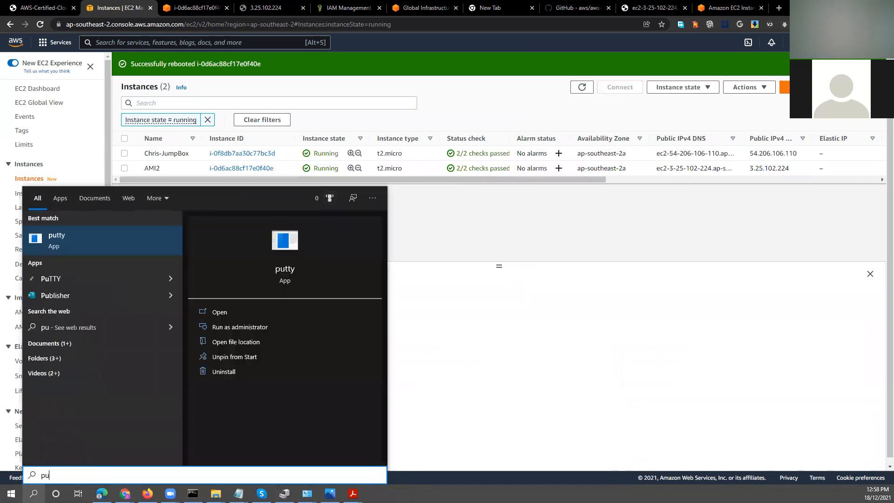
text(tty)
click(67, 246)
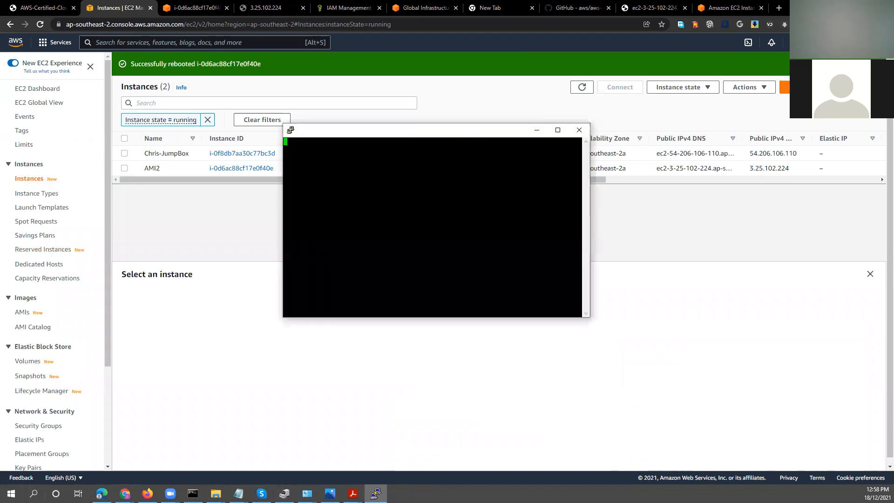
click(692, 200)
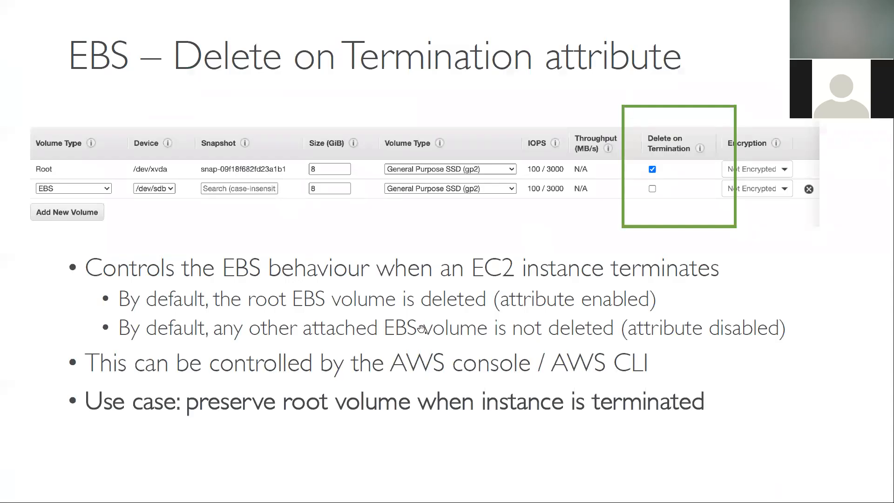